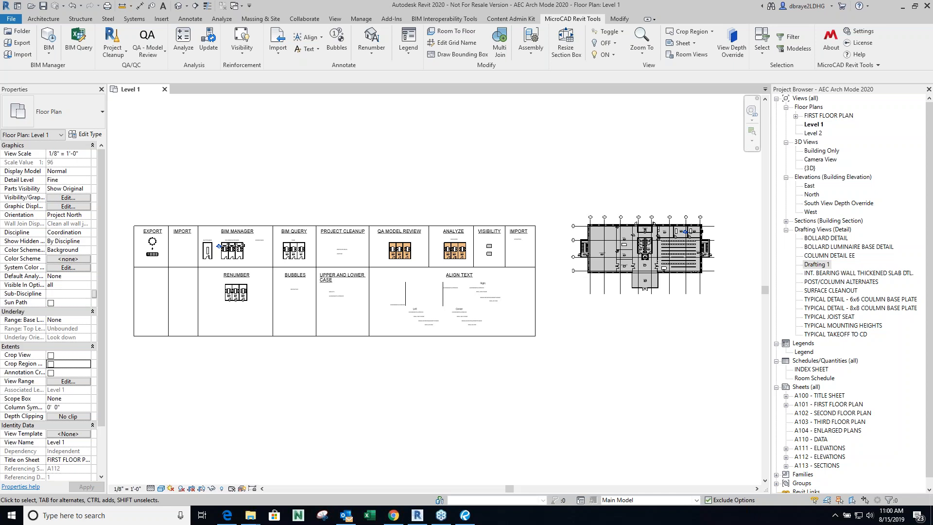
# Switch to Bluebeam Revu to read the included features in the Revit_Tools_Brochure PDF, and return to Revit.
pyautogui.click(464, 513)
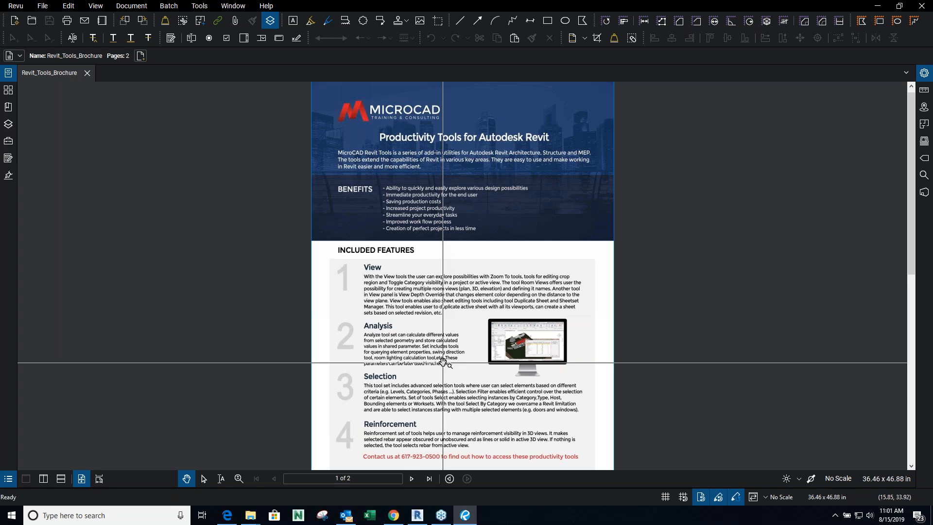
pyautogui.scroll(1, 442, 362)
pyautogui.scroll(1, 440, 361)
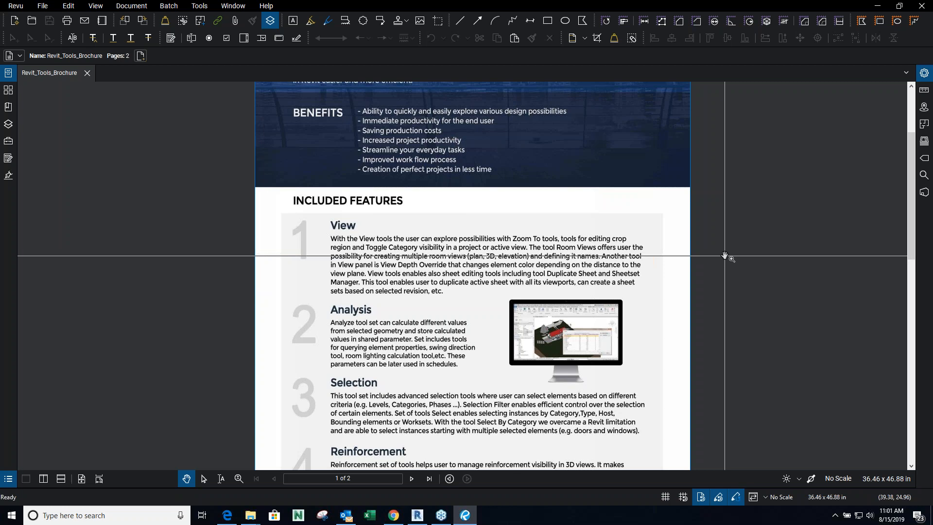
pyautogui.click(879, 8)
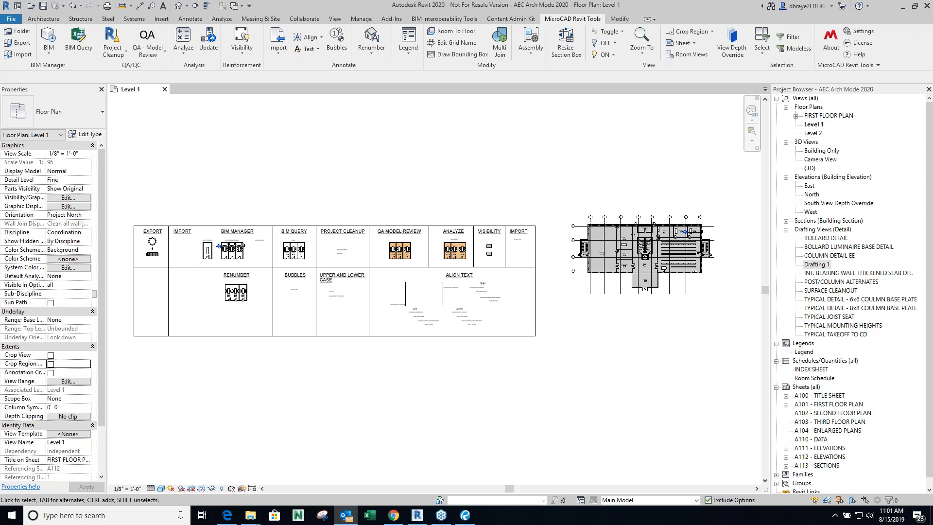
# Mute the computer's system sound.
pyautogui.click(869, 515)
pyautogui.click(775, 493)
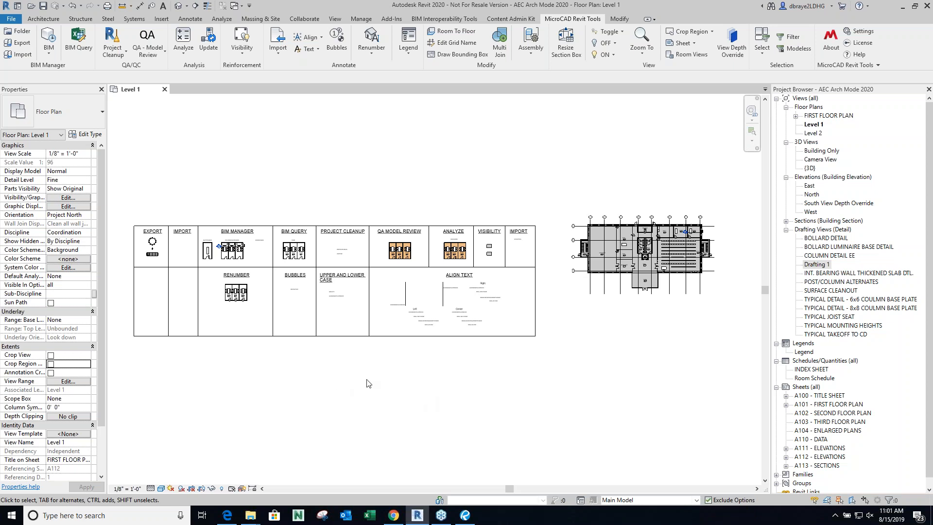
# View the project's folder in the file explorer using the MicroCAD Folder tool, and close the folder window.
pyautogui.moveTo(372, 382); pyautogui.dragTo(444, 376, button='middle')
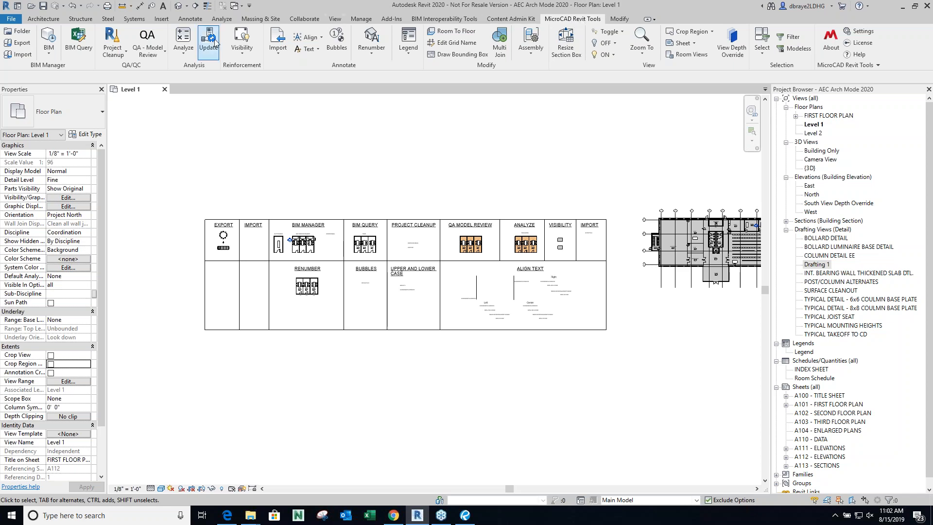
pyautogui.scroll(3, 2, 21)
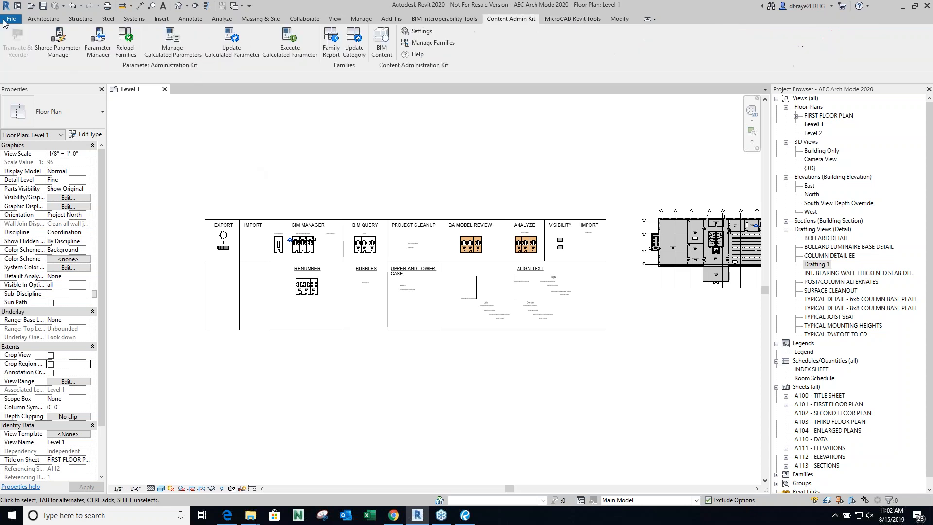
pyautogui.click(583, 20)
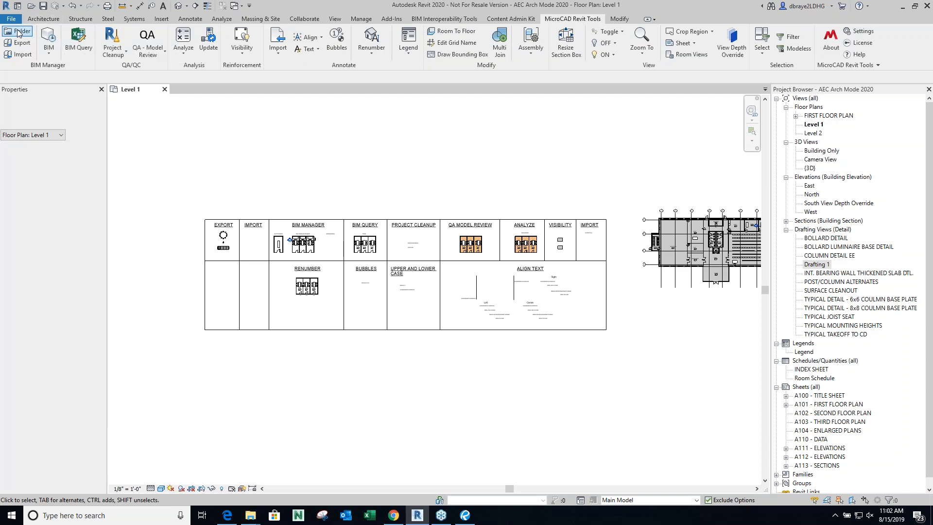
pyautogui.moveTo(932, 39); pyautogui.dragTo(480, 100)
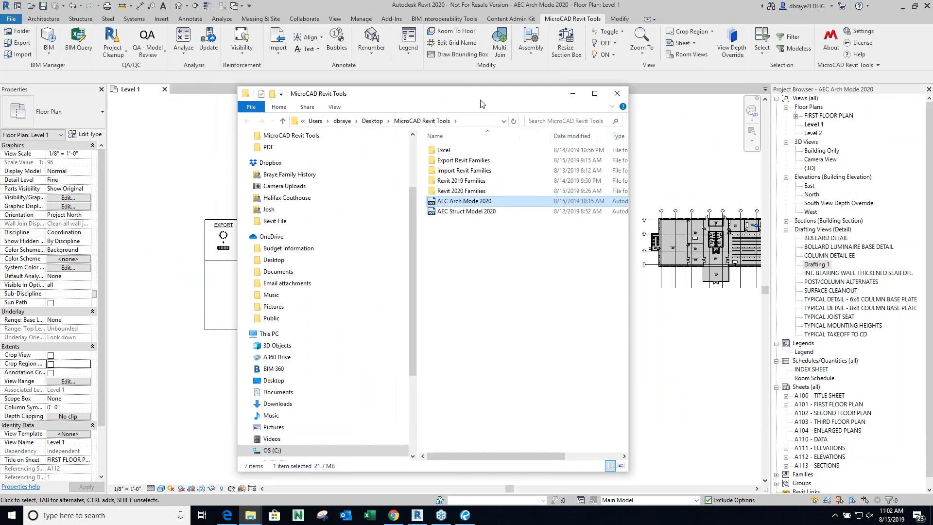
pyautogui.click(617, 93)
pyautogui.click(20, 33)
pyautogui.click(616, 94)
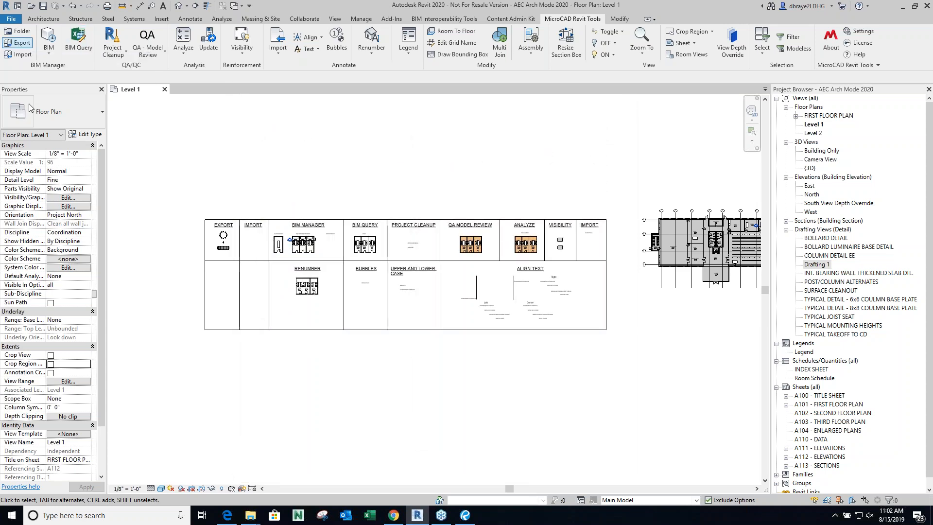
# Start a family export with the category list collapsed and select the Table-Dining Round w Chairs family under Furniture.
pyautogui.scroll(3, 211, 239)
pyautogui.scroll(4, 212, 238)
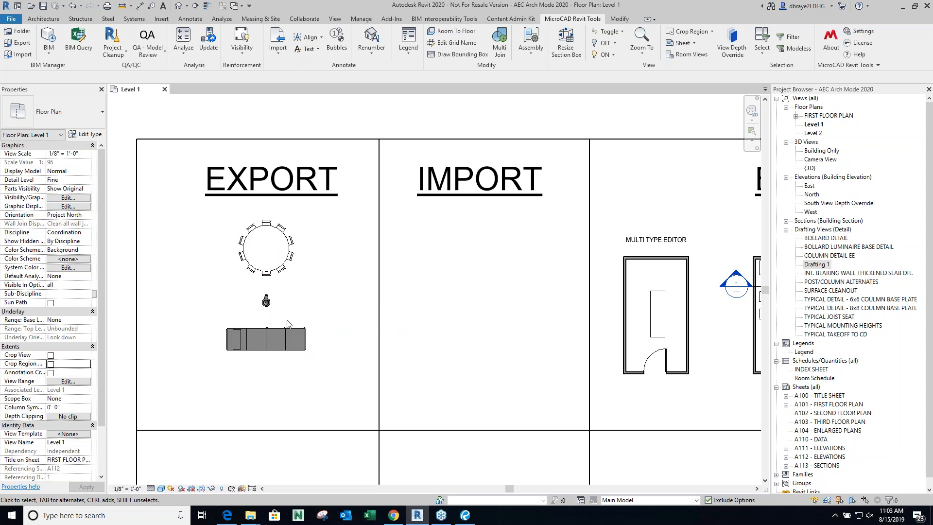
pyautogui.click(20, 42)
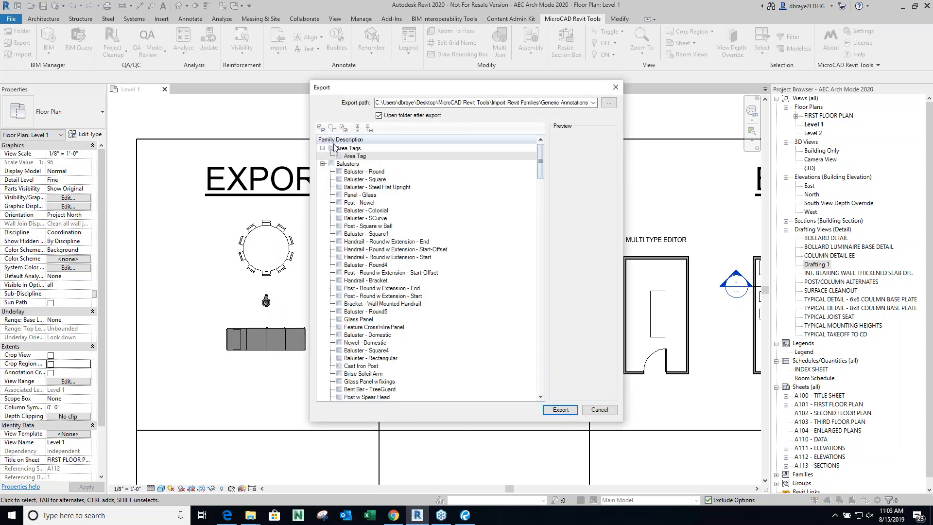
pyautogui.moveTo(448, 94); pyautogui.dragTo(589, 81)
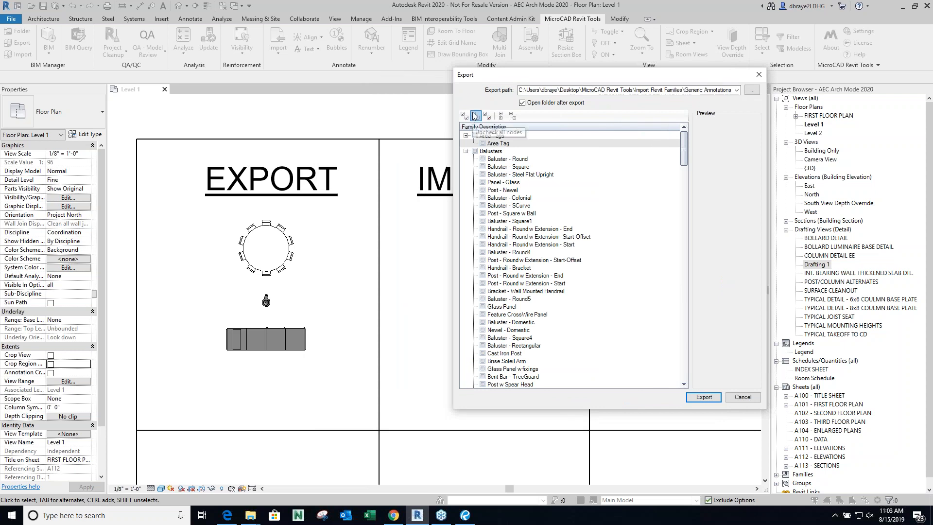
pyautogui.click(502, 116)
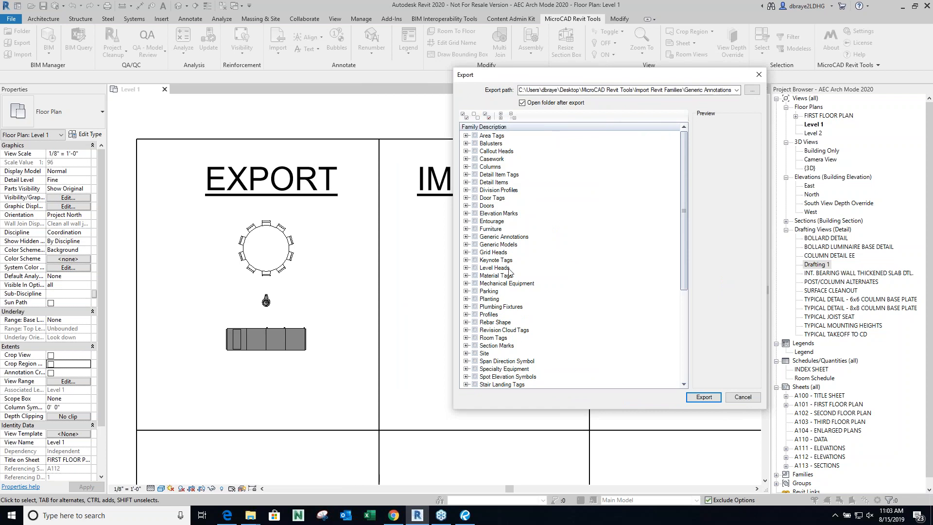
pyautogui.click(466, 228)
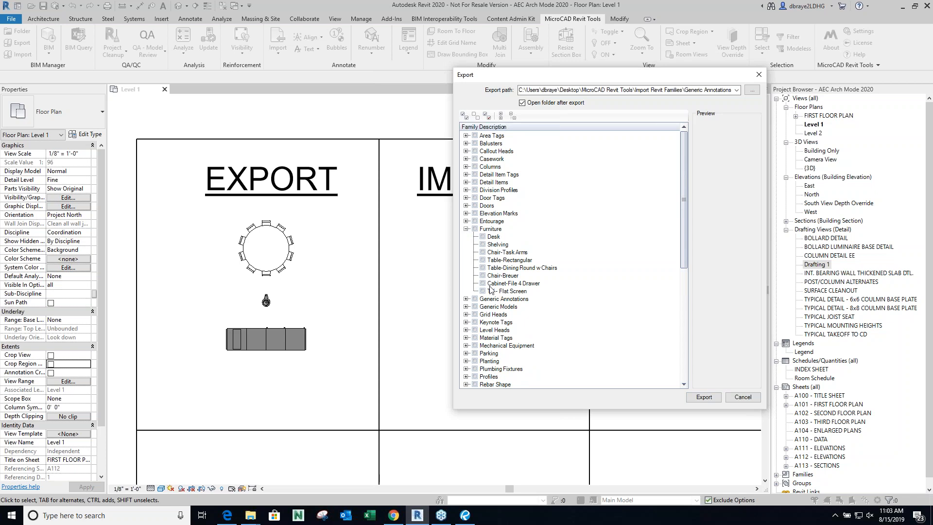
pyautogui.click(483, 268)
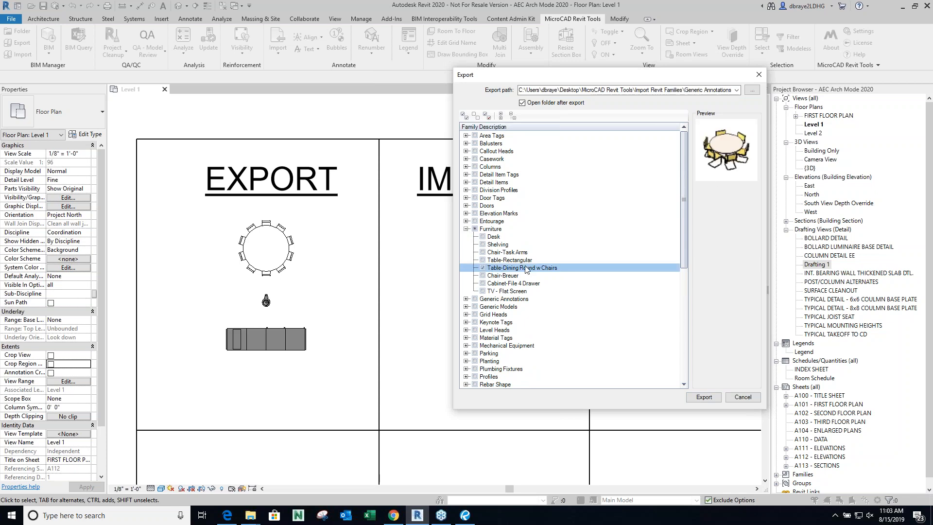
# Add the Outdoor AHU - Horizontal and Water Closet - Flush Valve - Floor Mounted families to the export selection.
pyautogui.scroll(-2, 526, 269)
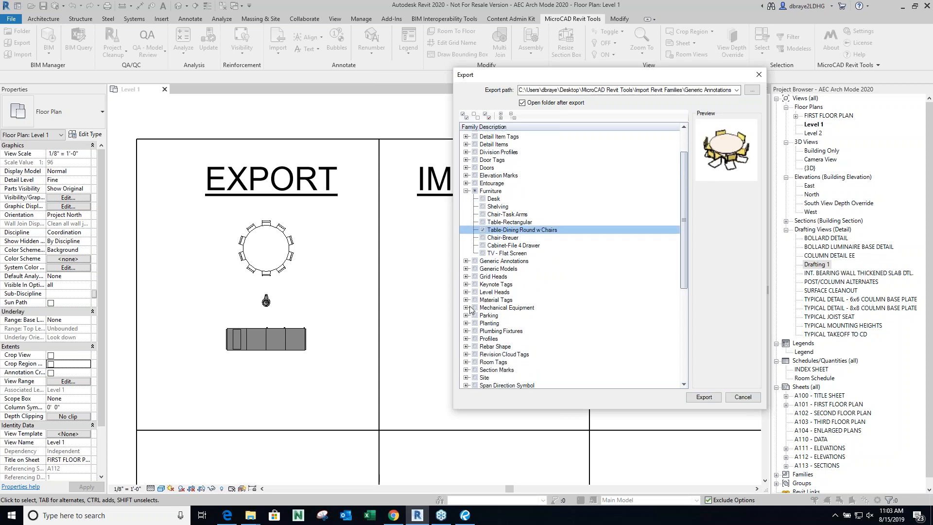
pyautogui.click(467, 308)
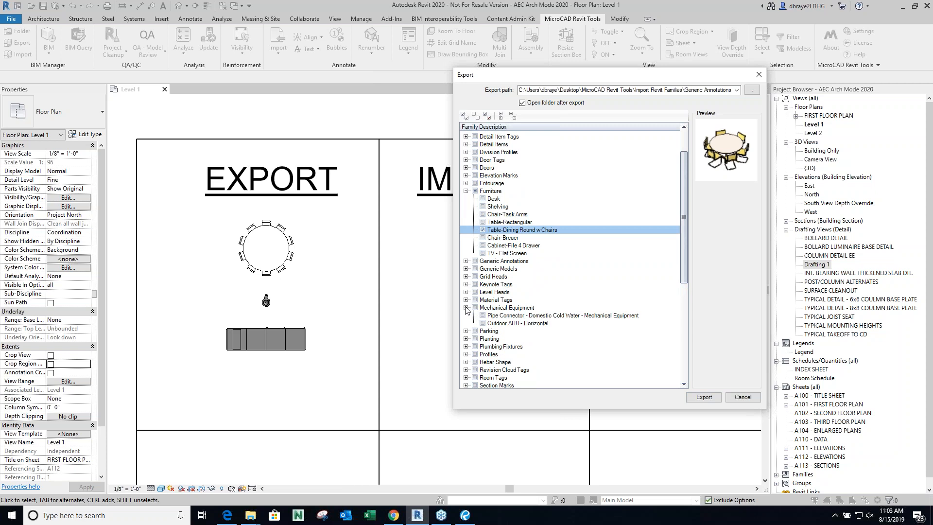
pyautogui.click(483, 324)
pyautogui.scroll(-2, 493, 305)
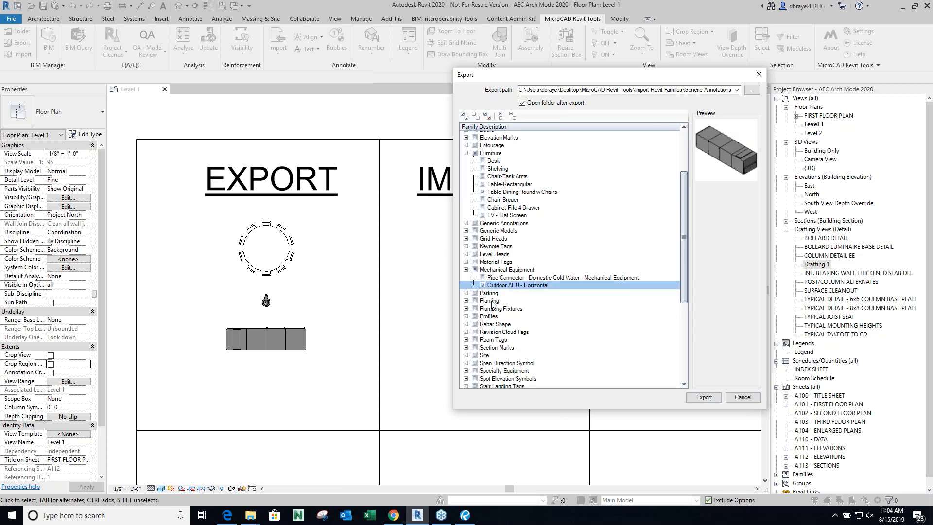
pyautogui.scroll(-2, 492, 304)
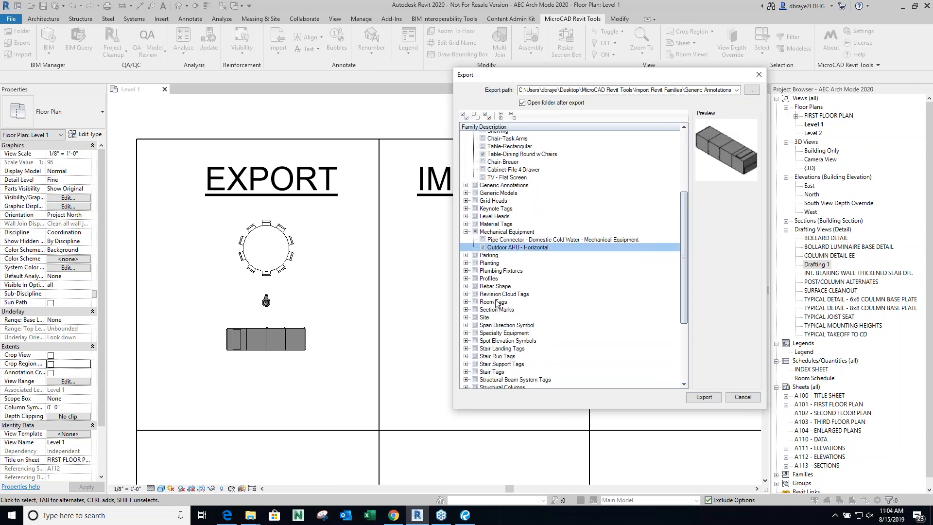
pyautogui.click(467, 272)
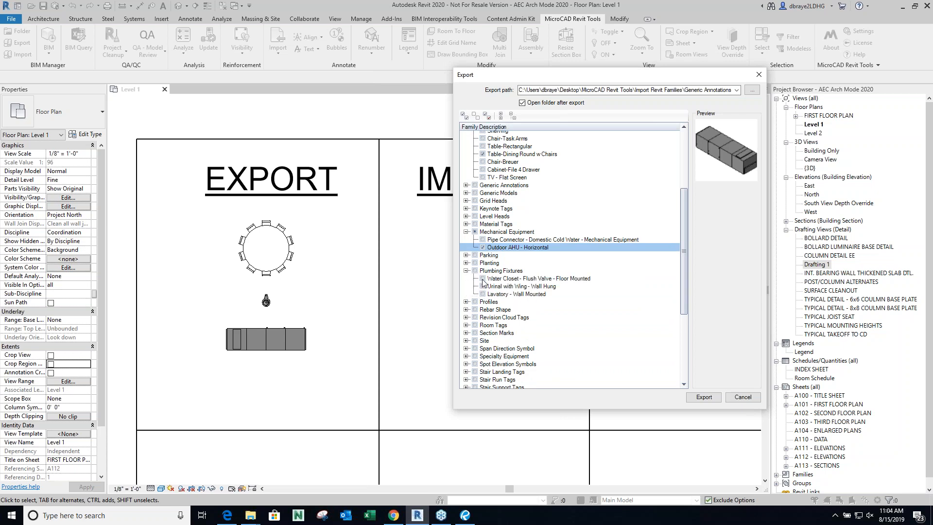
pyautogui.click(484, 279)
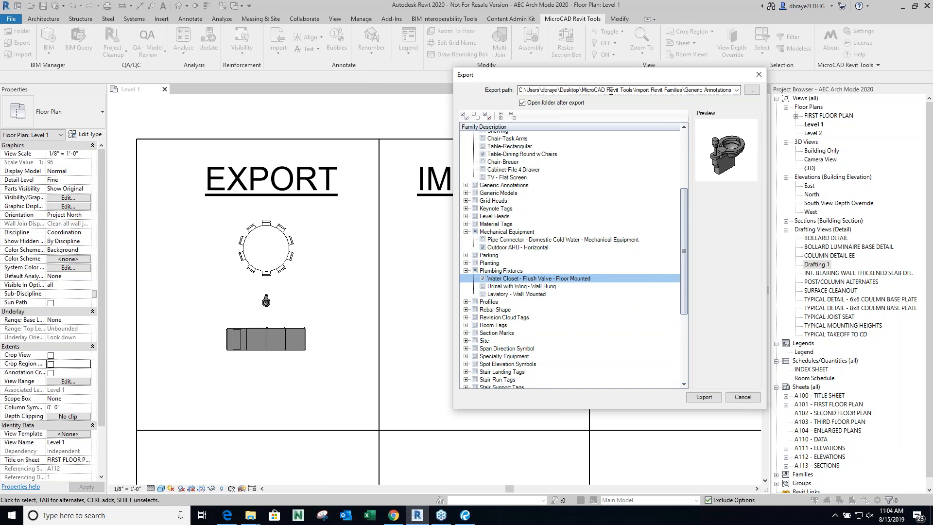
# Set the export path to the Export Revit Families folder and export the selected families.
pyautogui.click(752, 91)
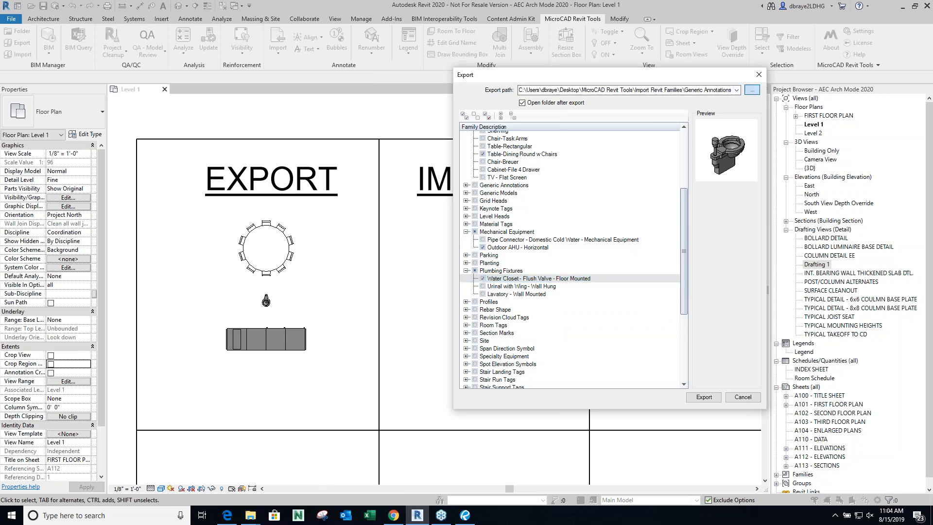
pyautogui.click(567, 294)
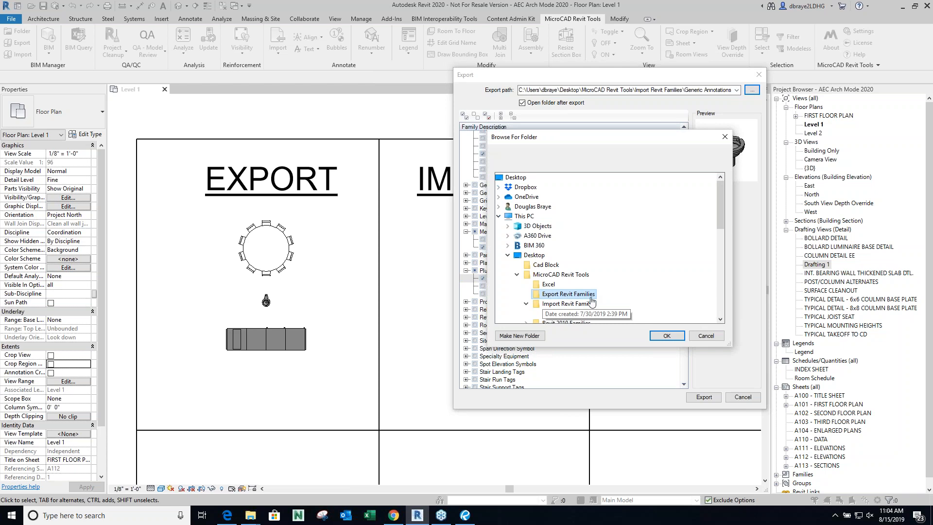
pyautogui.click(667, 337)
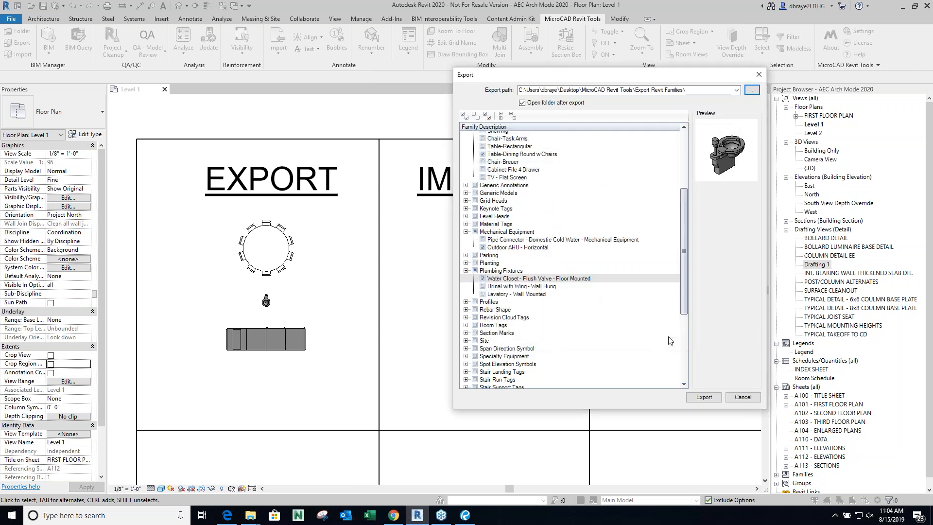
pyautogui.click(703, 398)
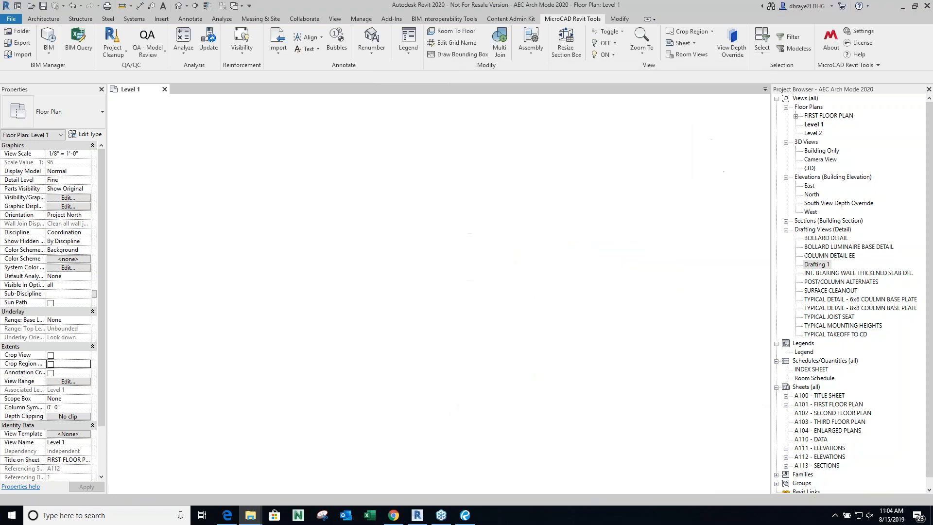
# Check the exported family files in the Furniture, Mechanical Equipment and Plumbing Fixtures folders.
pyautogui.moveTo(932, 75); pyautogui.dragTo(558, 98)
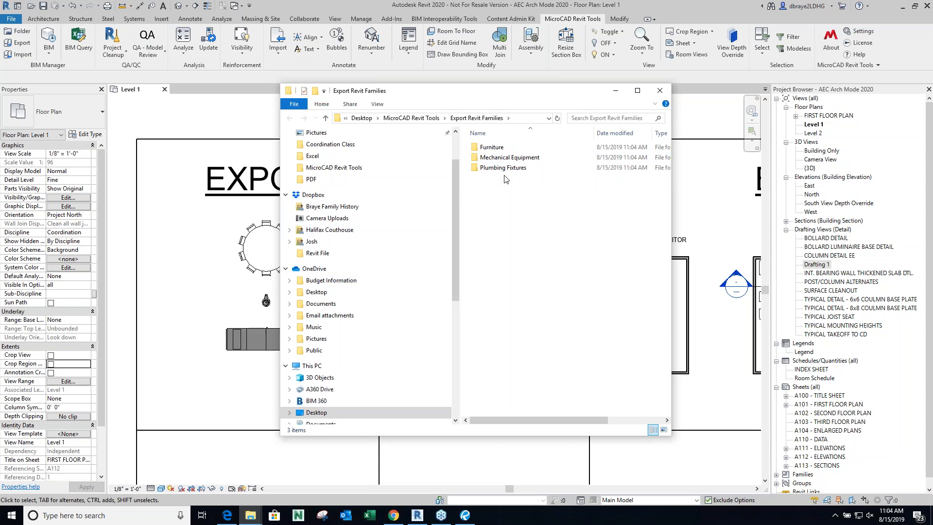
pyautogui.doubleClick(499, 148)
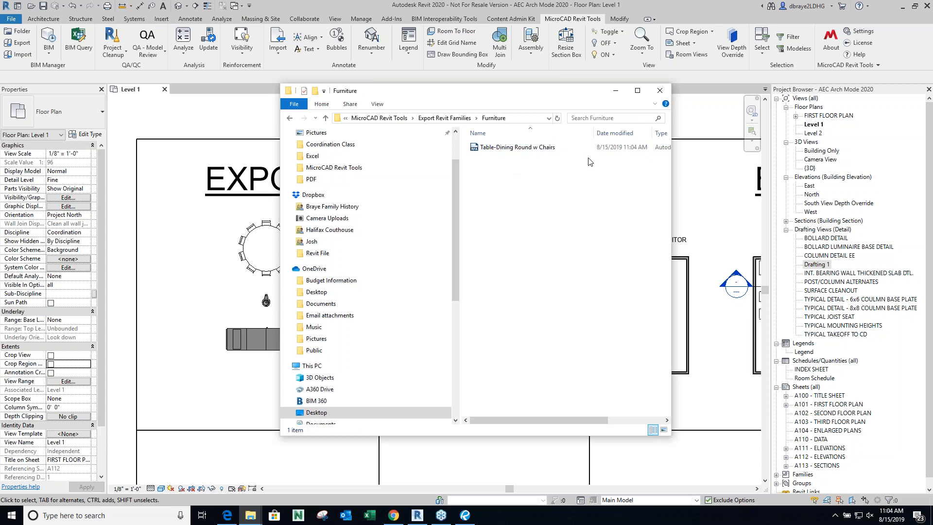
pyautogui.click(326, 118)
pyautogui.doubleClick(507, 158)
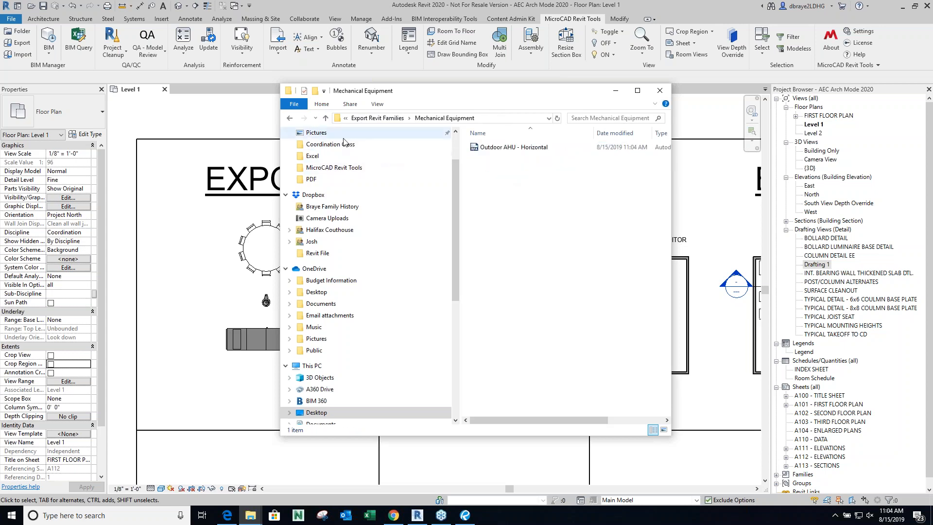
pyautogui.click(325, 118)
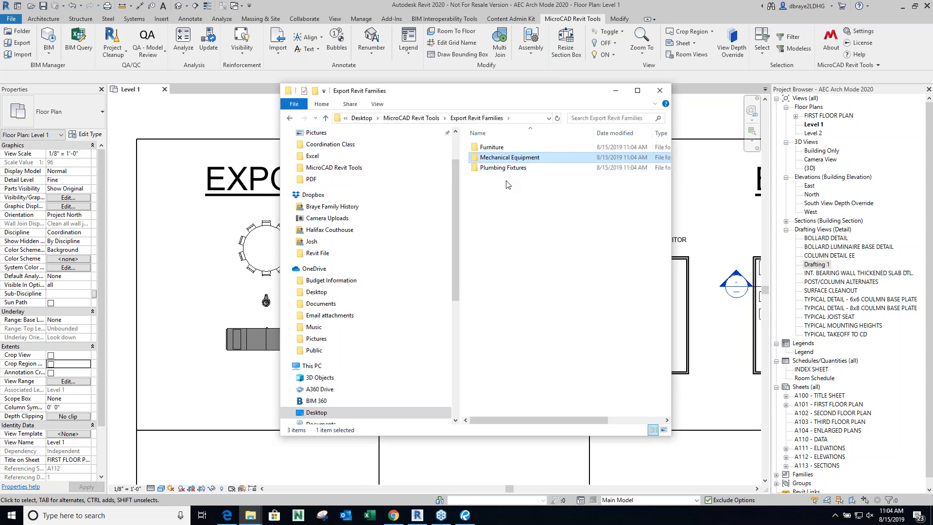
pyautogui.doubleClick(511, 168)
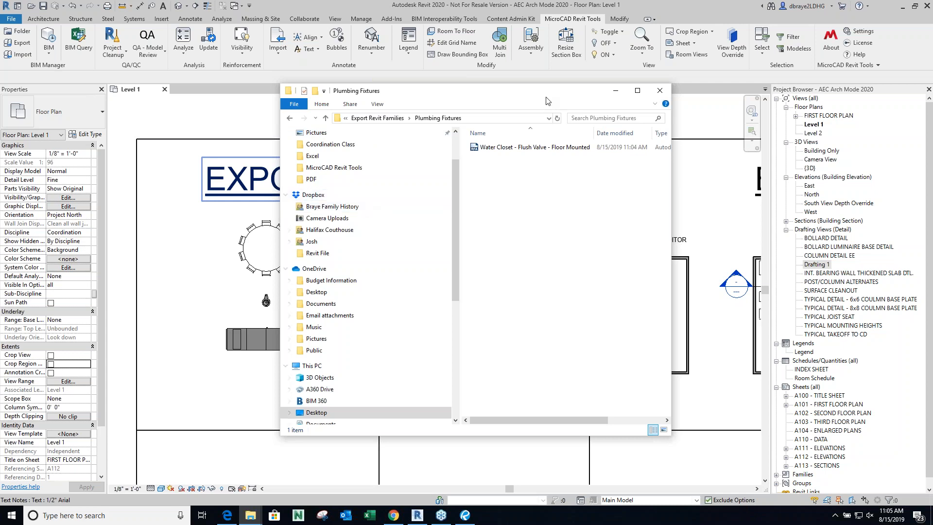
pyautogui.moveTo(532, 95); pyautogui.dragTo(932, 104)
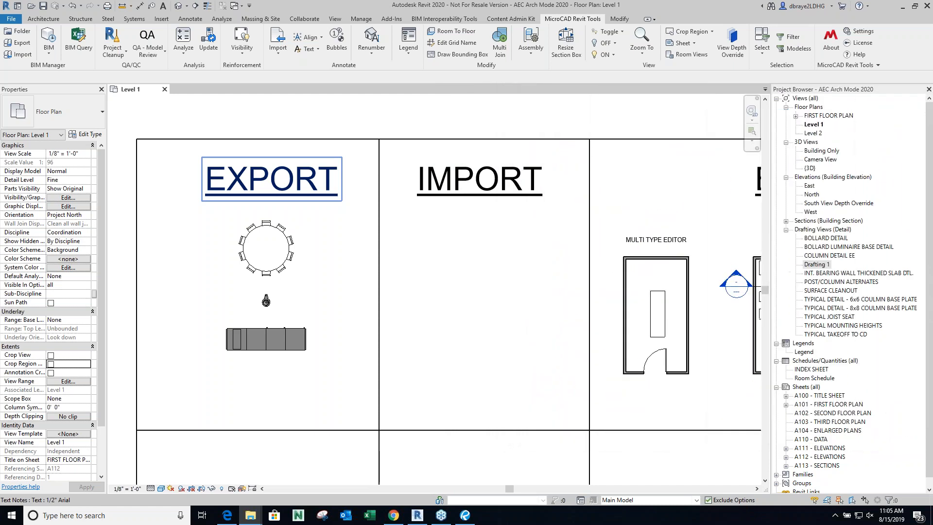
# Start a family import and set the family path to the Generic Annotations folder inside Import Revit Families.
pyautogui.moveTo(505, 278); pyautogui.dragTo(440, 277, button='middle')
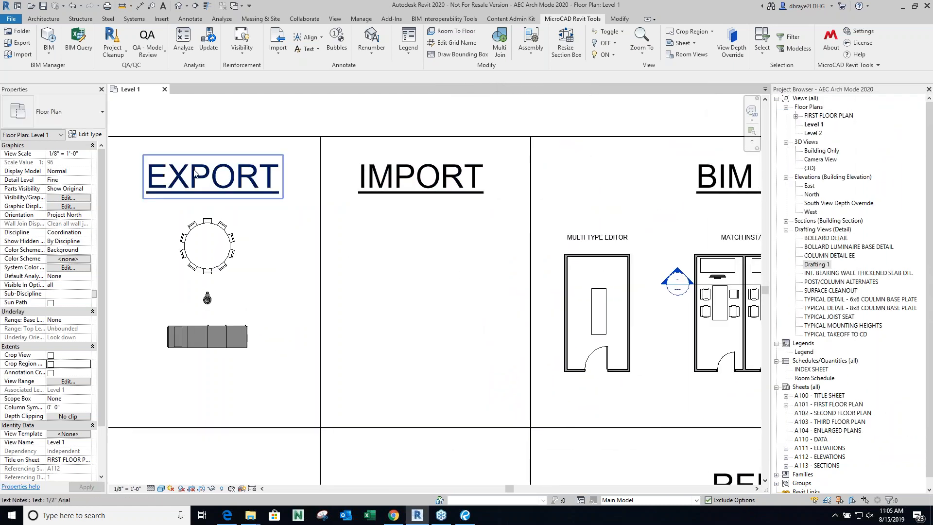
pyautogui.click(20, 54)
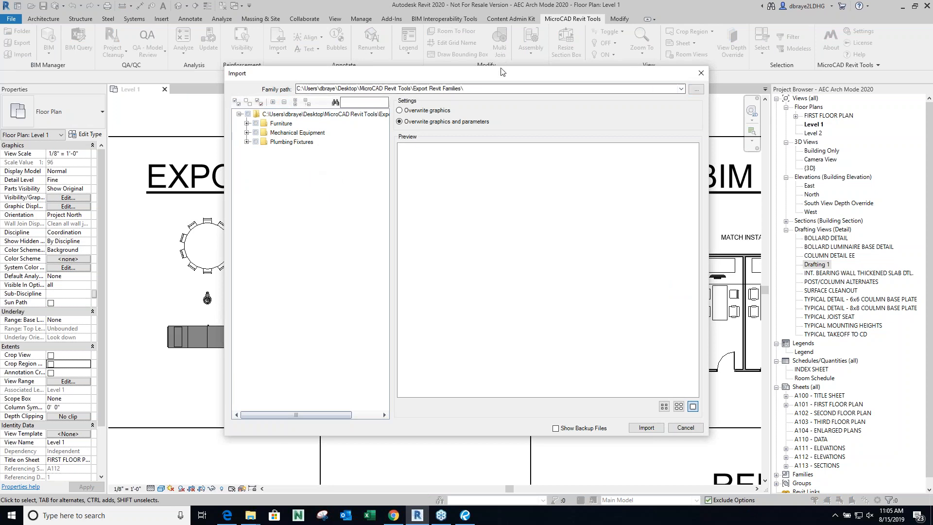
pyautogui.moveTo(503, 72); pyautogui.dragTo(645, 79)
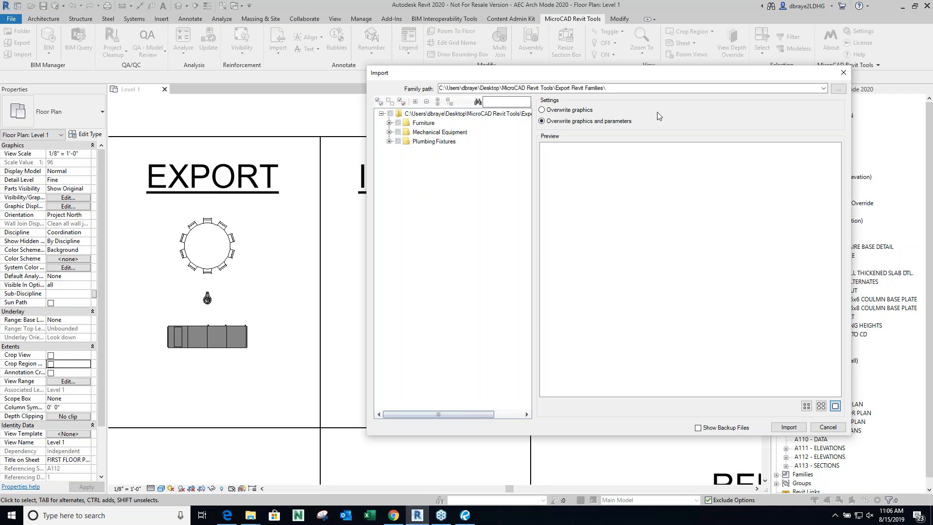
pyautogui.click(839, 89)
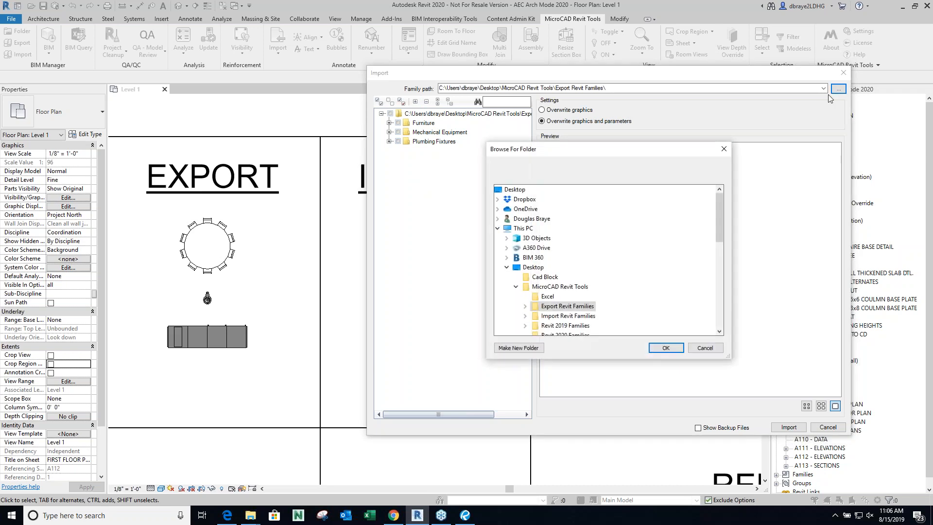
pyautogui.click(568, 316)
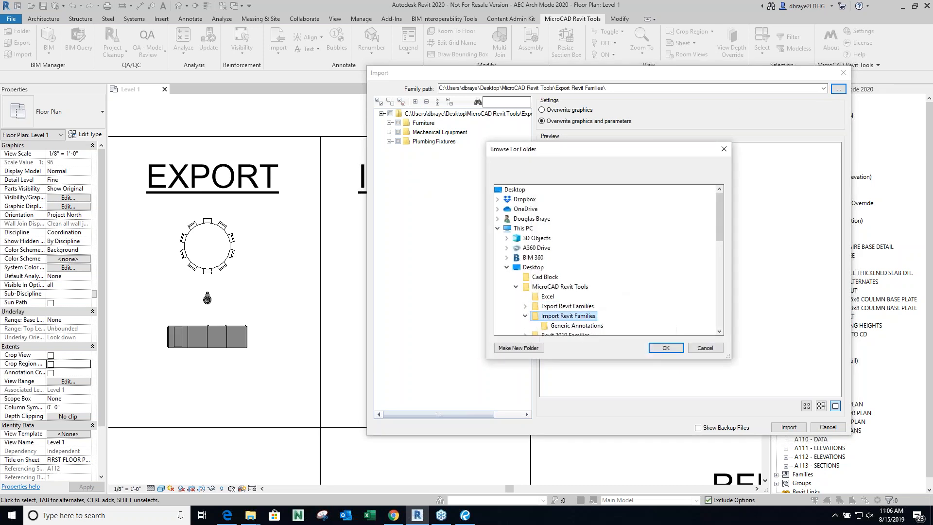
pyautogui.click(578, 326)
pyautogui.scroll(-4, 719, 248)
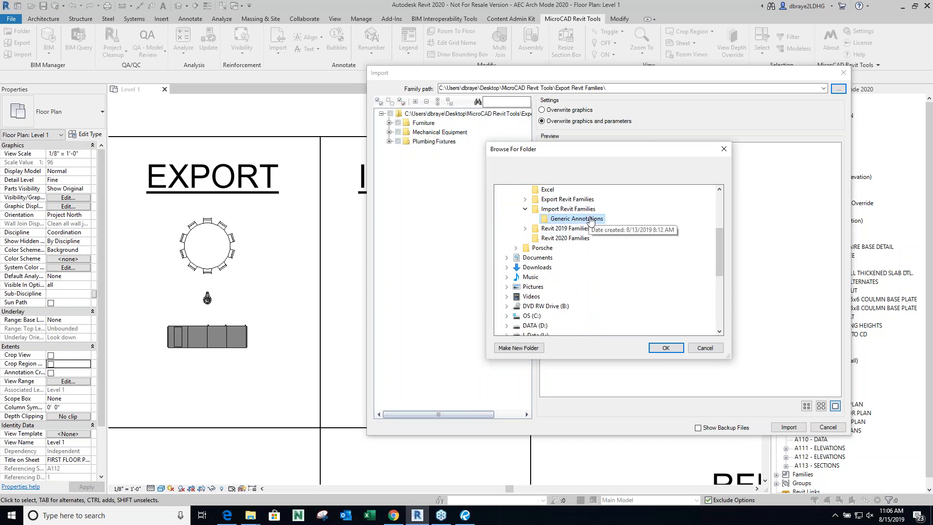
pyautogui.click(666, 348)
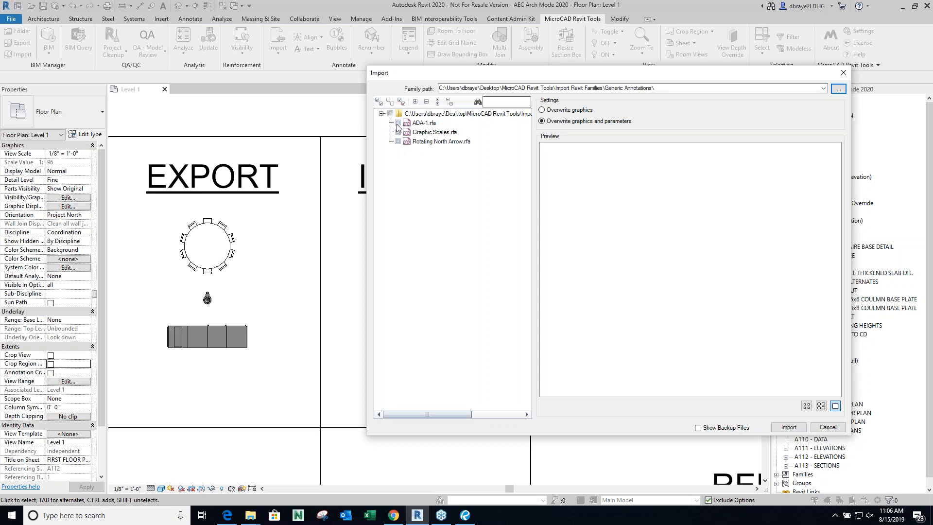
# Select the ADA-1, Graphic Scales and Rotating North Arrow families, preview them together, and import them with graphics and parameters overwritten.
pyautogui.click(398, 123)
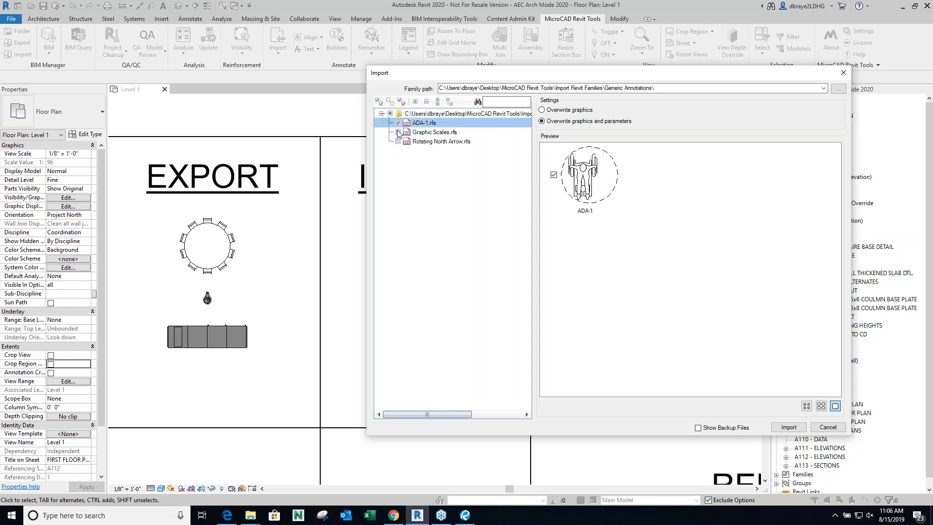
pyautogui.click(398, 133)
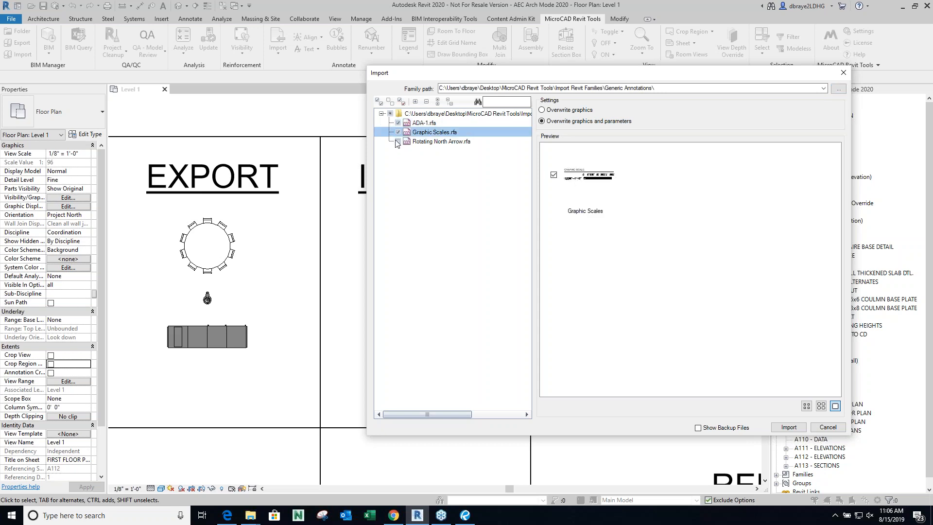
pyautogui.click(399, 142)
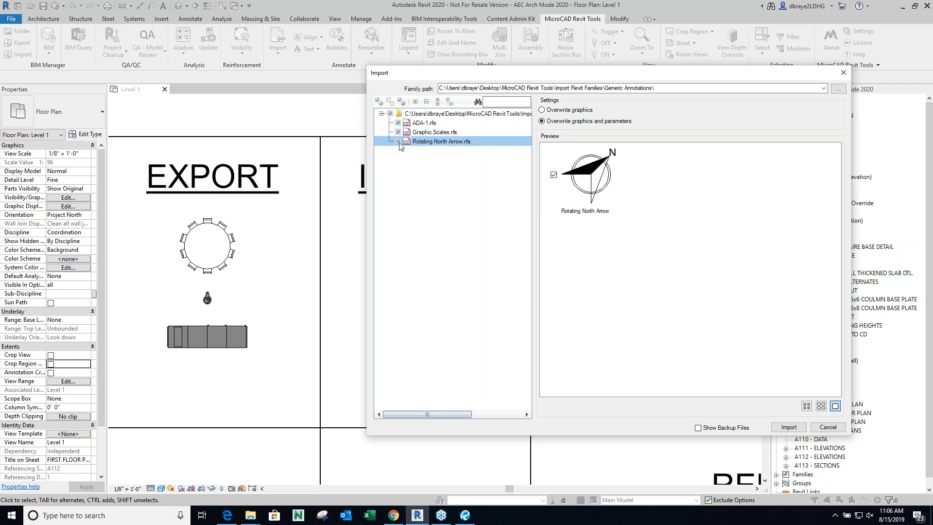
pyautogui.click(417, 115)
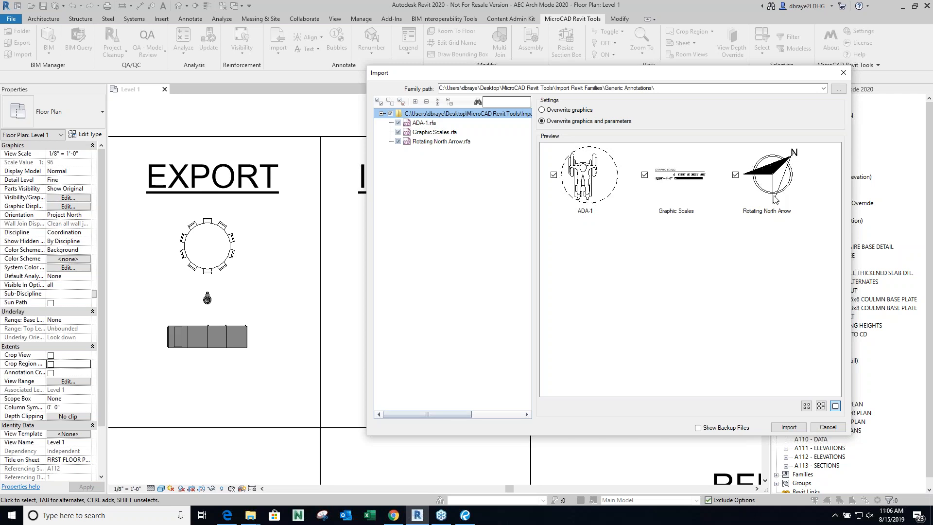
pyautogui.click(790, 429)
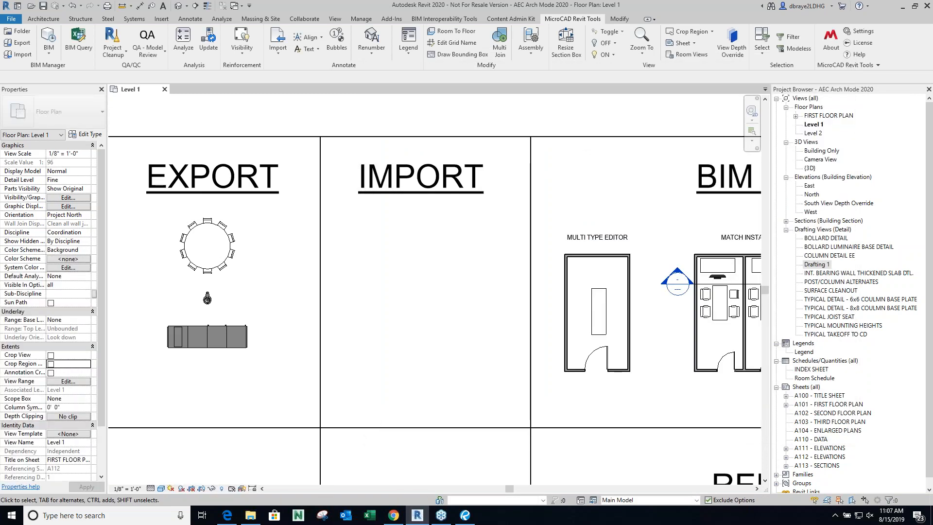
# Place the imported ADA-1 annotation symbol beneath the IMPORT heading, dismissing the save reminder.
pyautogui.click(817, 264)
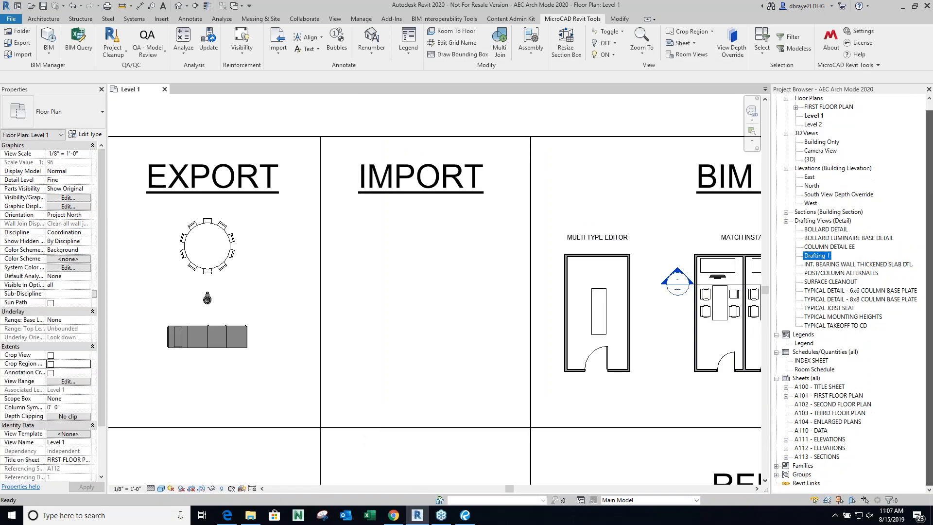
pyautogui.click(777, 466)
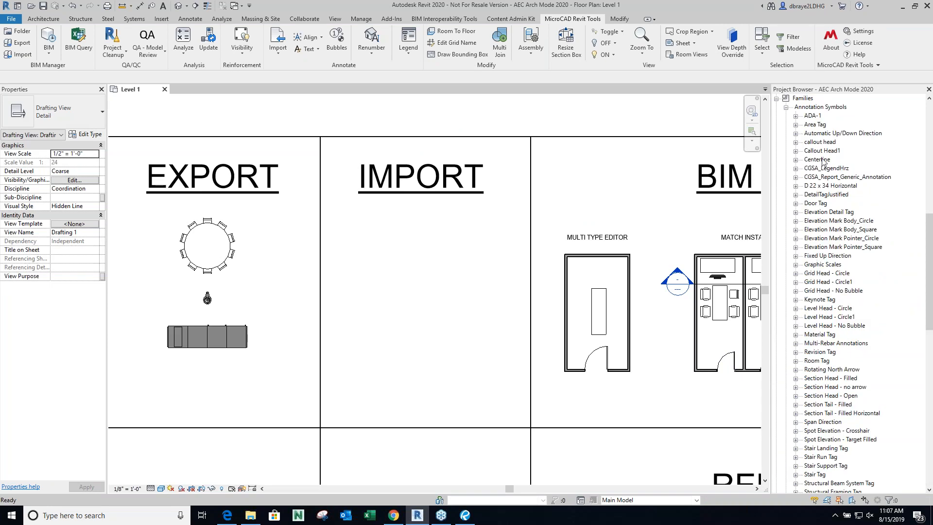
pyautogui.click(796, 116)
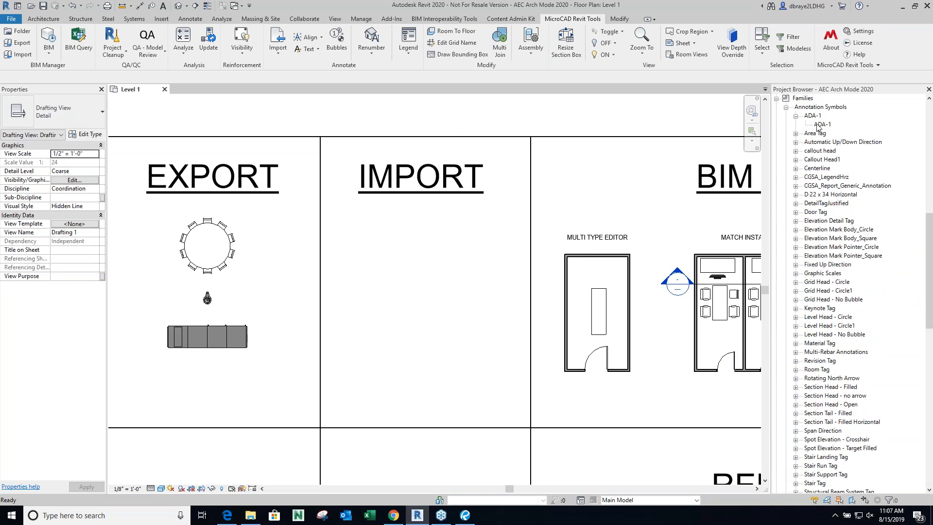
pyautogui.click(819, 125)
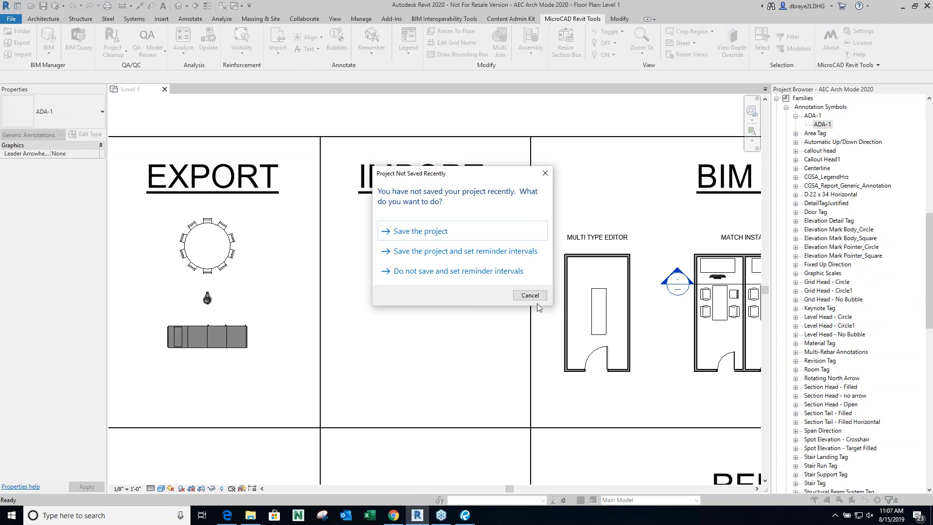
pyautogui.click(530, 295)
pyautogui.click(381, 228)
pyautogui.press('Escape')
pyautogui.press('Escape')
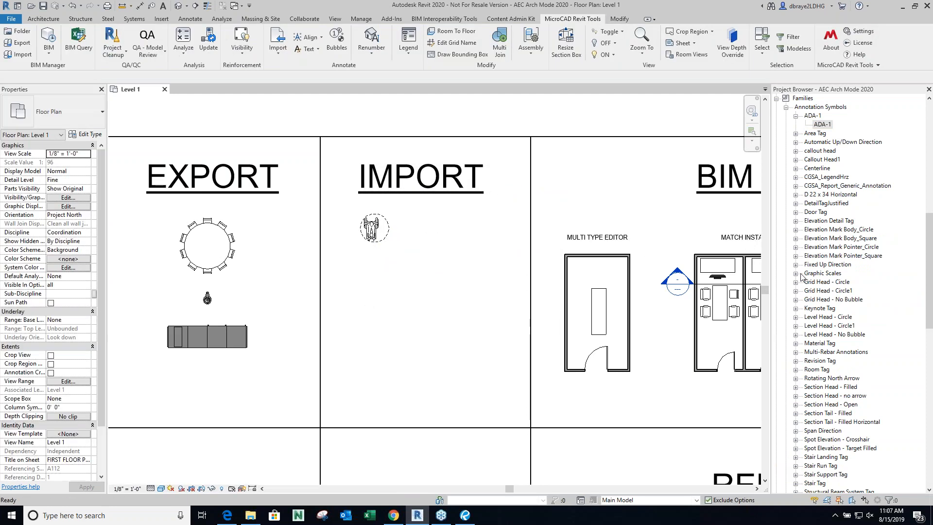
# Place the 1/8" Scale type of the Graphic Scales family below the ADA-1 symbol.
pyautogui.click(796, 274)
pyautogui.moveTo(831, 299); pyautogui.dragTo(387, 289)
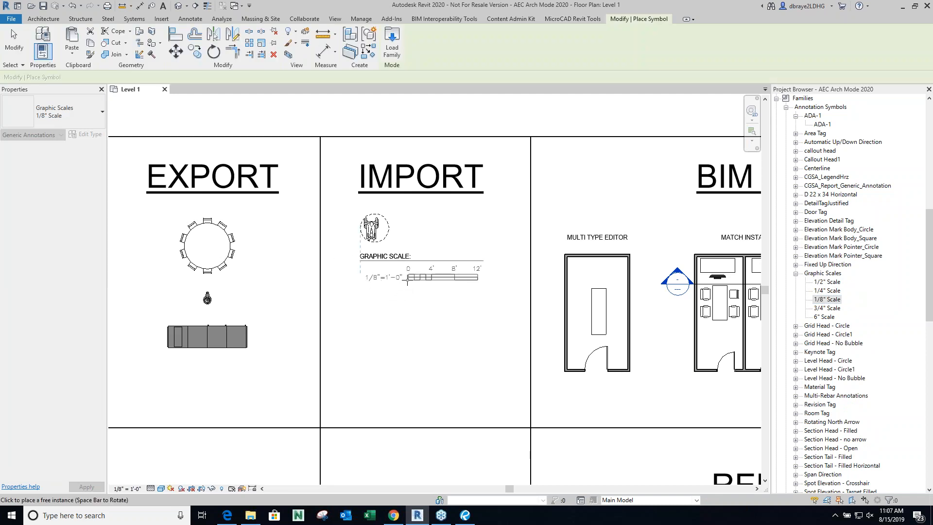
pyautogui.click(410, 277)
pyautogui.press('Escape')
pyautogui.press('Escape')
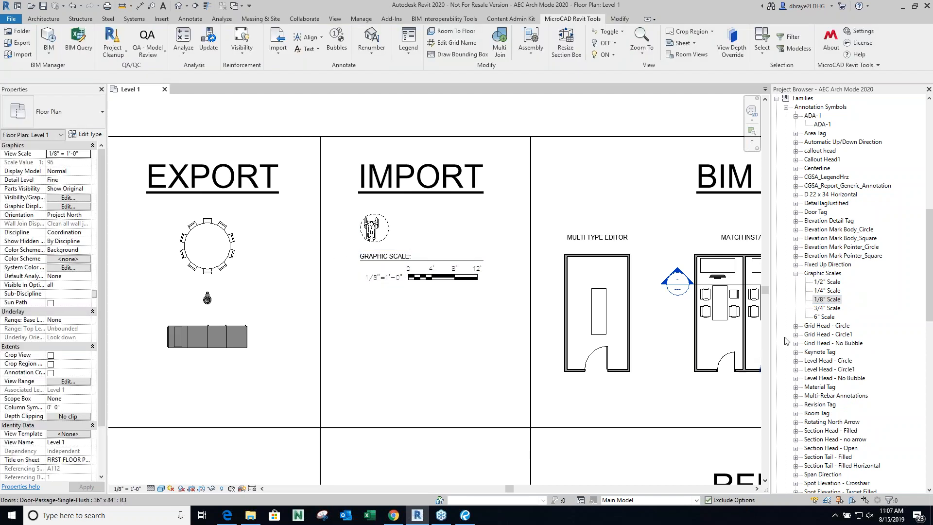
# Place the Rotating North Arrow symbol below the graphic scale.
pyautogui.click(796, 422)
pyautogui.click(841, 430)
pyautogui.moveTo(451, 291); pyautogui.dragTo(436, 299)
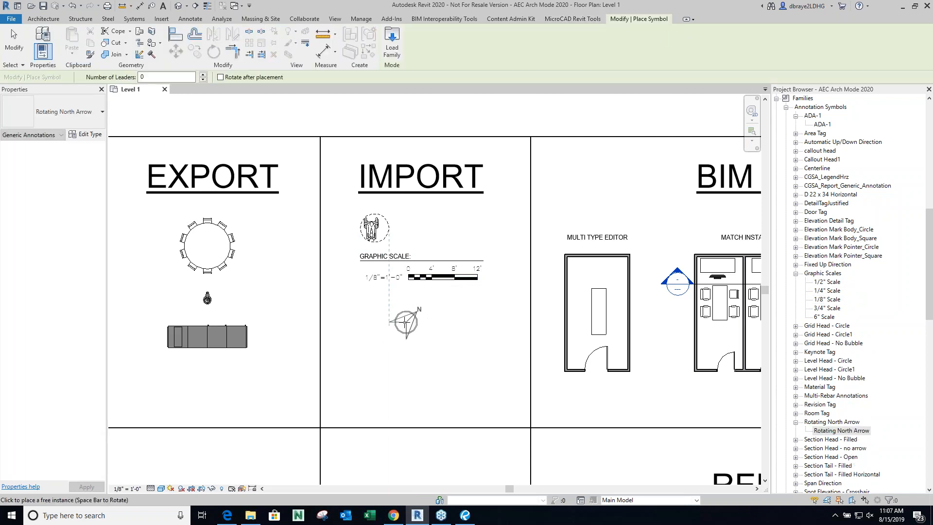
pyautogui.click(397, 326)
pyautogui.press('Escape')
# Turn the placed ADA-1 symbol's Person parameter off and back on.
pyautogui.scroll(5, 434, 393)
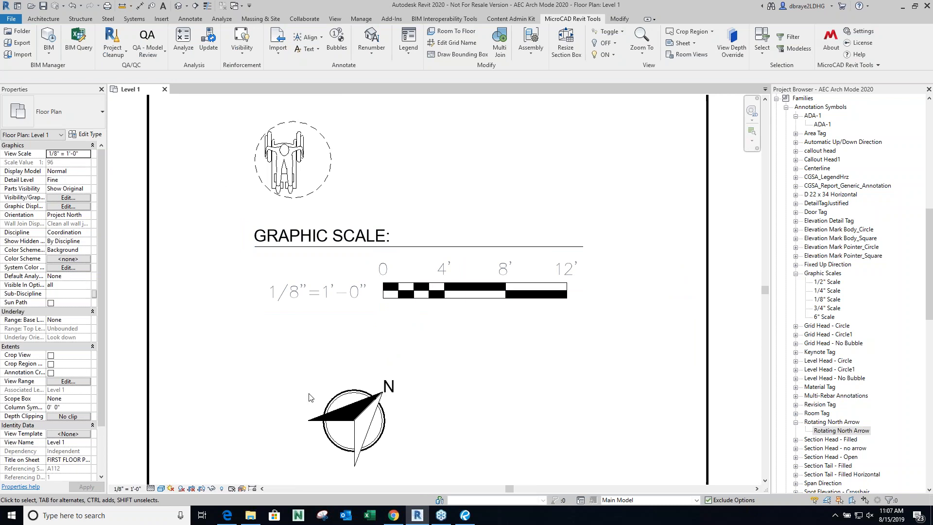
pyautogui.scroll(-2, 445, 373)
pyautogui.click(323, 210)
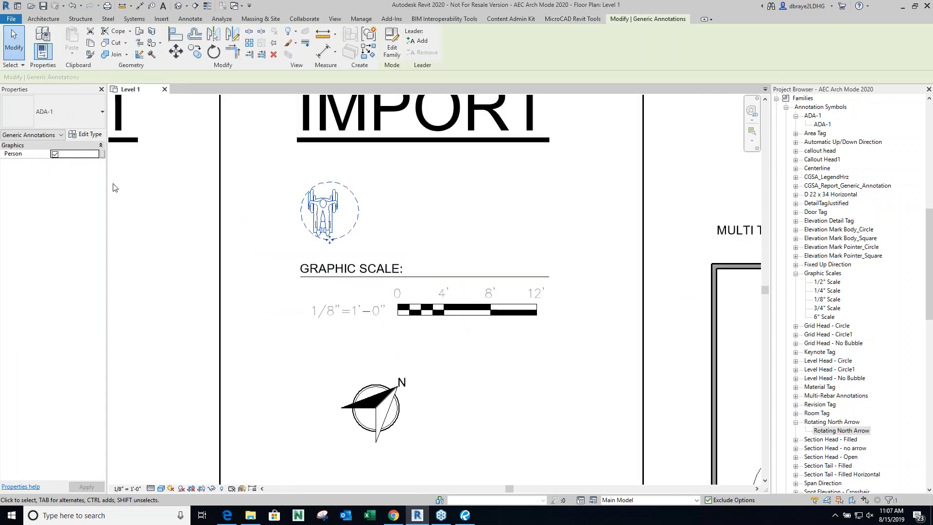
pyautogui.click(55, 154)
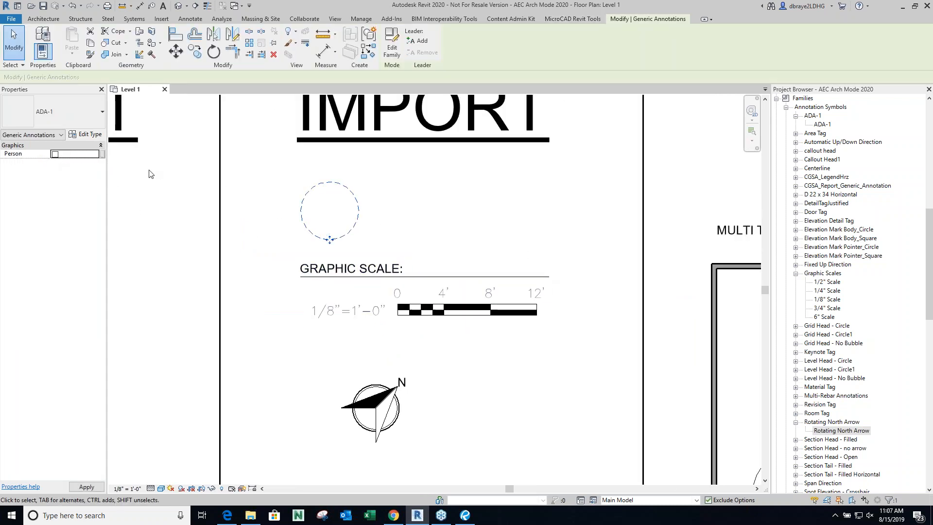
pyautogui.click(55, 155)
pyautogui.click(427, 238)
pyautogui.scroll(-3, 427, 238)
pyautogui.moveTo(552, 238); pyautogui.dragTo(468, 243, button='middle')
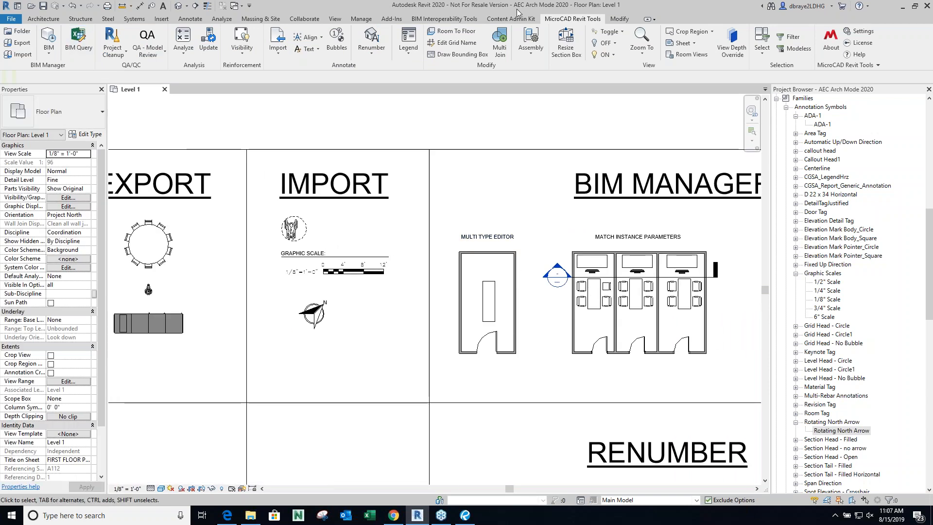
pyautogui.click(47, 53)
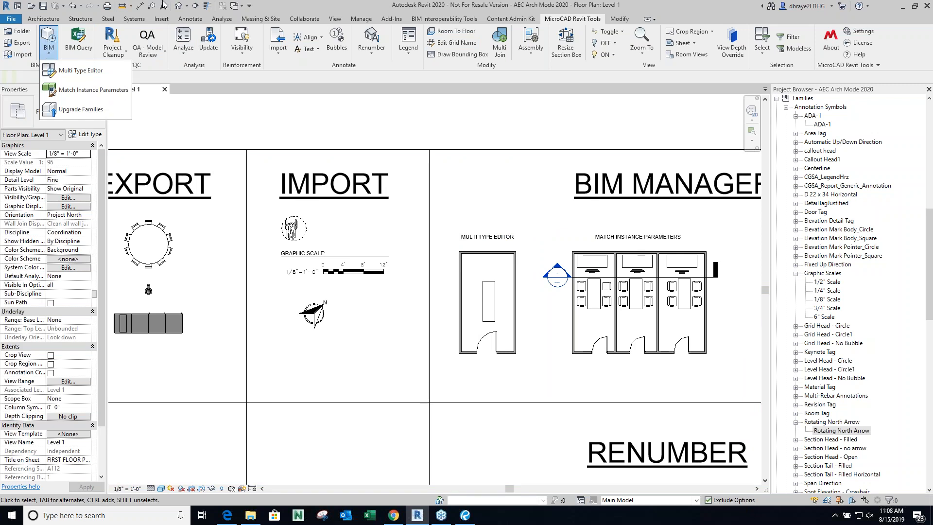
pyautogui.click(91, 73)
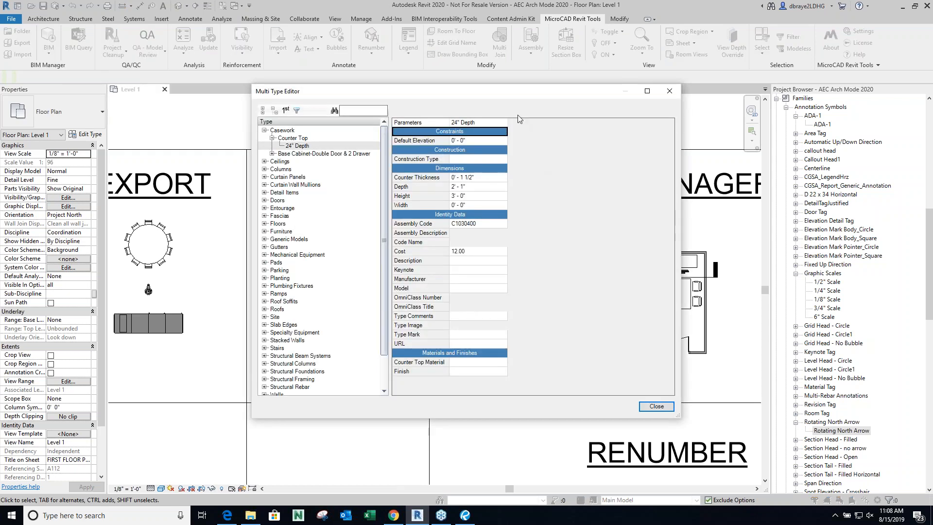
pyautogui.moveTo(504, 99); pyautogui.dragTo(738, 125)
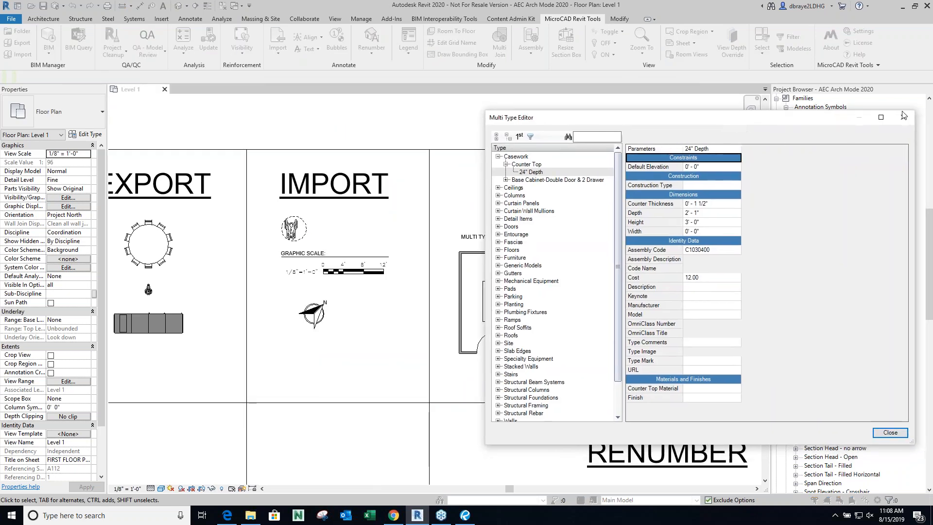
pyautogui.click(908, 122)
# Open the Multi Type Editor and place its window beside the room labelled MULTI TYPE EDITOR.
pyautogui.moveTo(627, 257); pyautogui.dragTo(345, 256, button='middle')
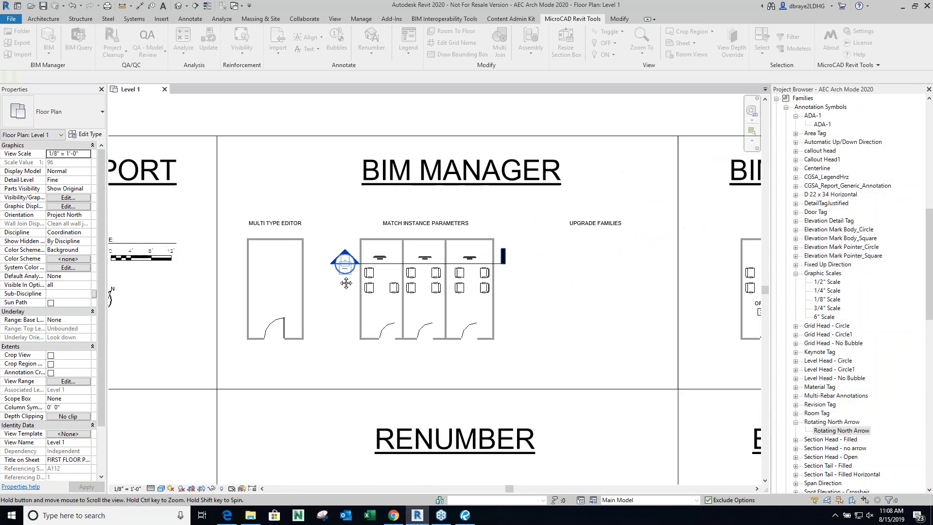
pyautogui.scroll(4, 345, 257)
pyautogui.scroll(3, 346, 278)
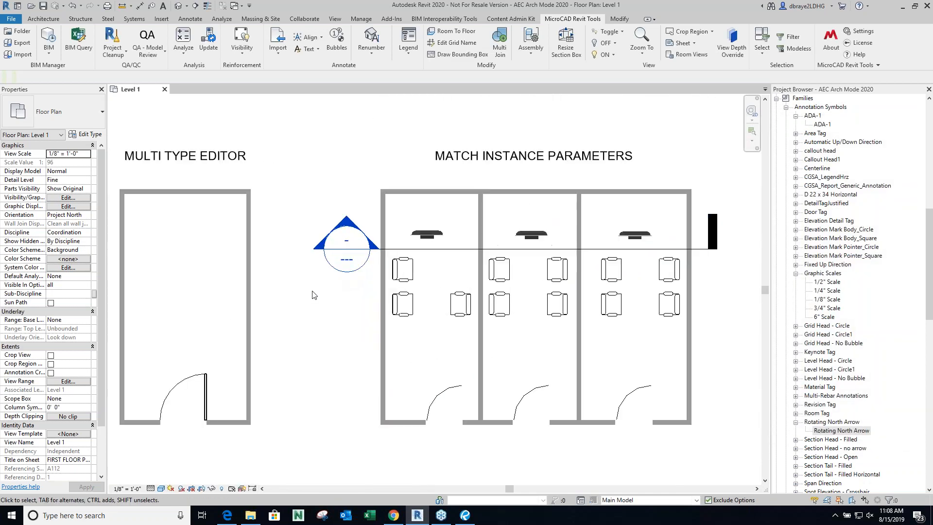
pyautogui.click(49, 47)
pyautogui.click(68, 71)
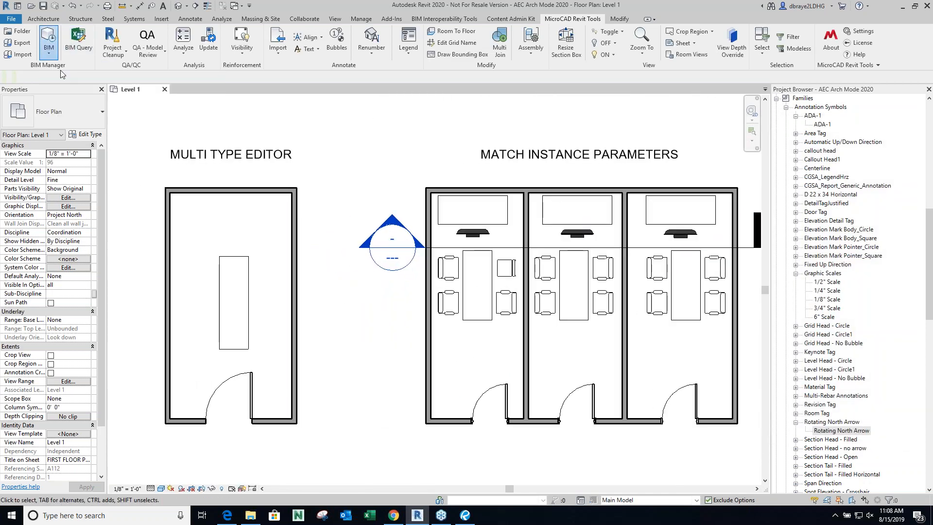
pyautogui.moveTo(516, 100); pyautogui.dragTo(588, 140)
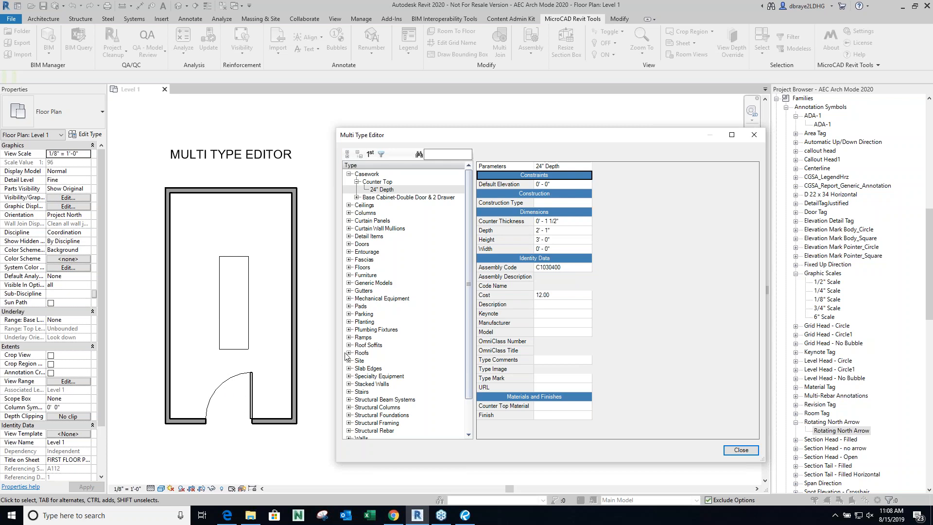
# Set the length of the 78" x 30" type in the Table-Rectangular furniture family to 10'-0".
pyautogui.click(349, 275)
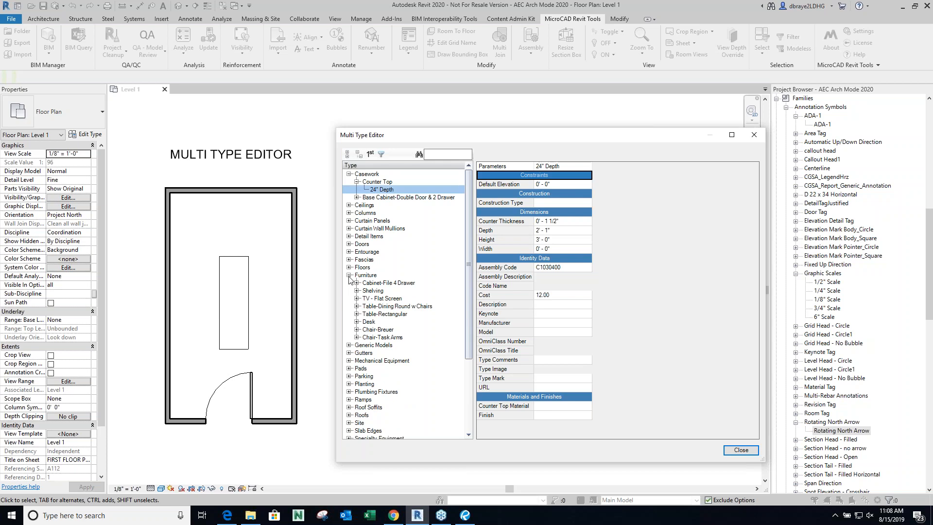
pyautogui.click(357, 315)
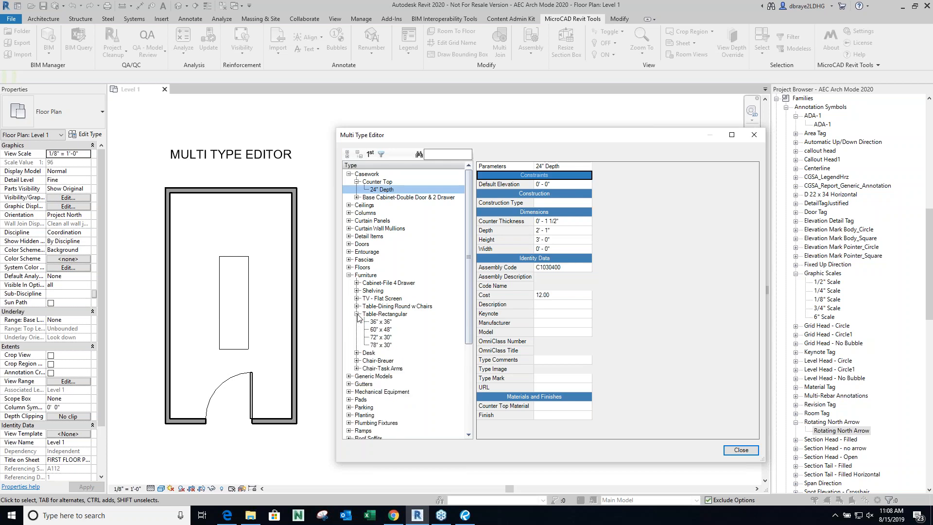
pyautogui.click(381, 345)
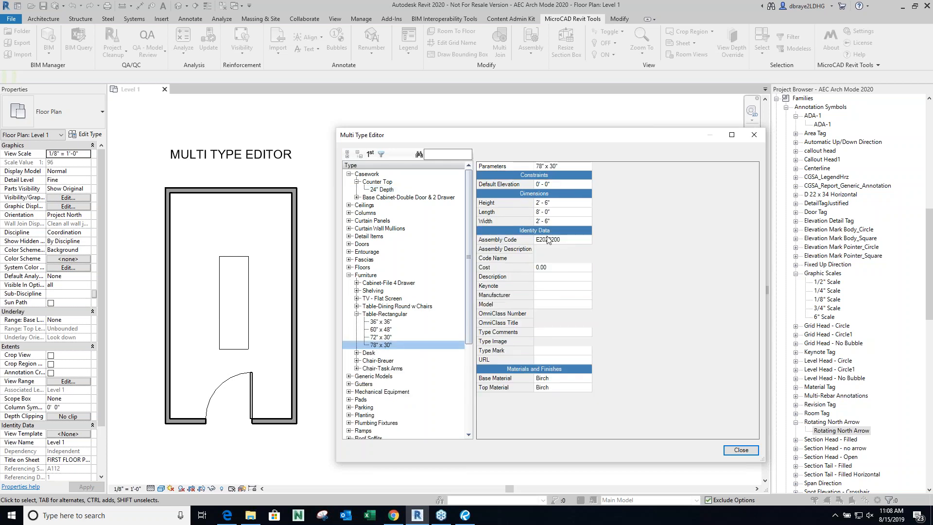
pyautogui.click(565, 213)
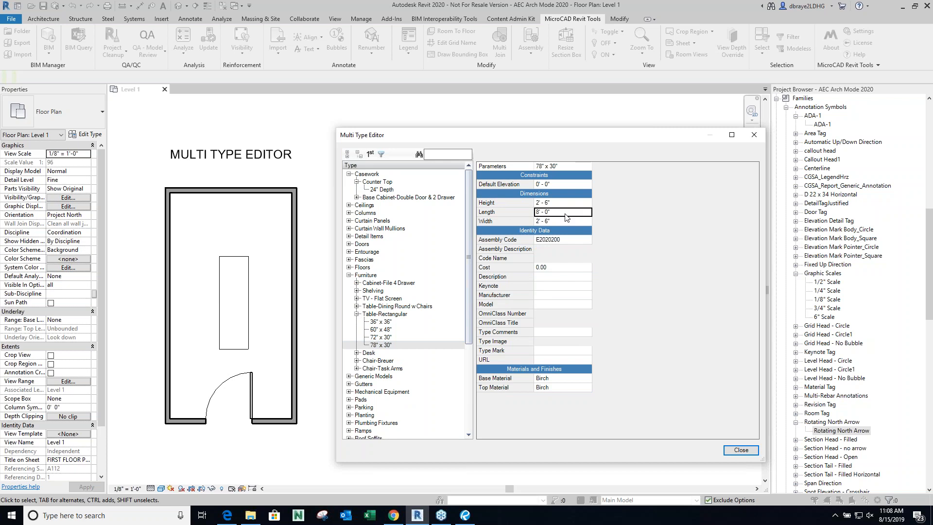
pyautogui.click(566, 217)
pyautogui.click(409, 346)
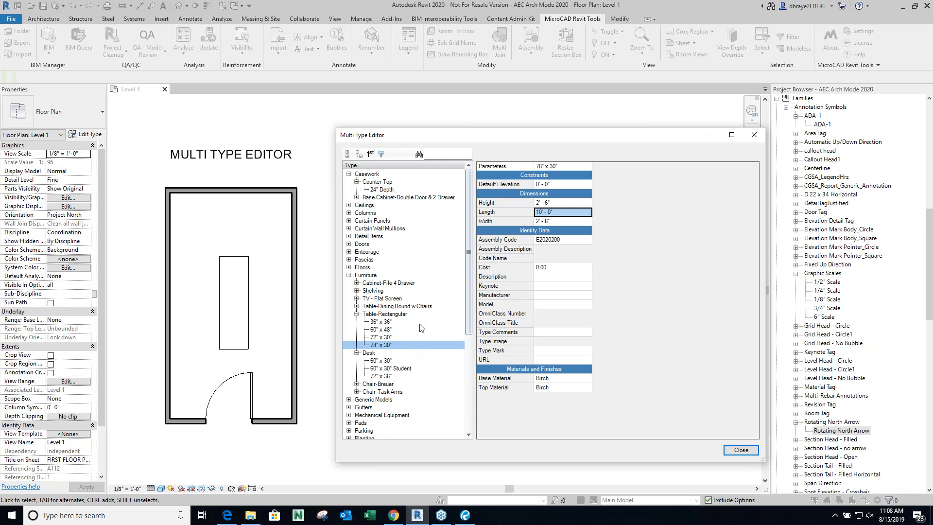
# Set the width of the 38" x 84" type in the Single-Flush door family to 5'.
pyautogui.scroll(-1, 409, 315)
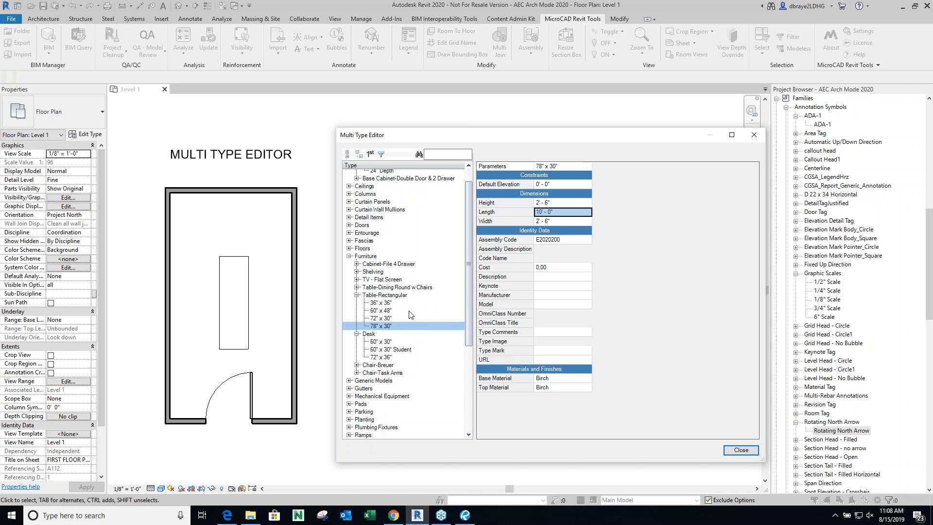
pyautogui.click(349, 226)
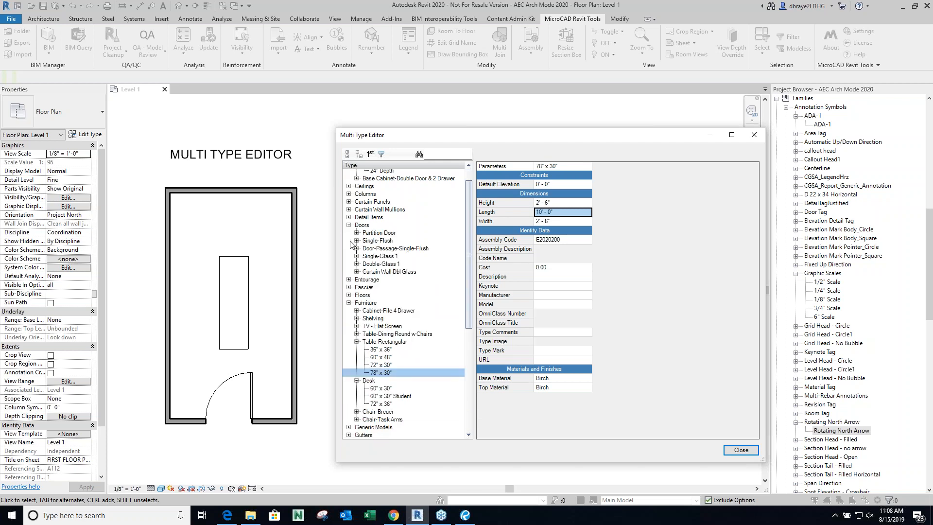
pyautogui.click(357, 241)
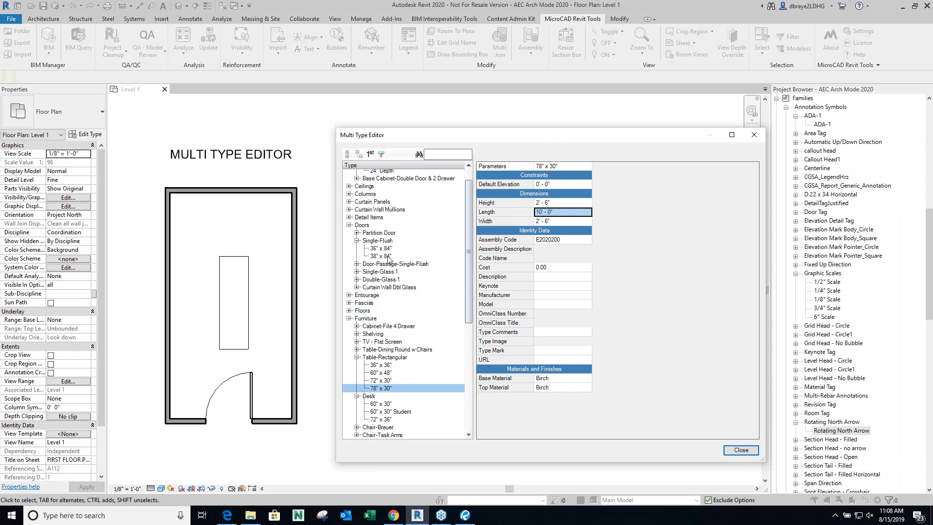
pyautogui.click(387, 256)
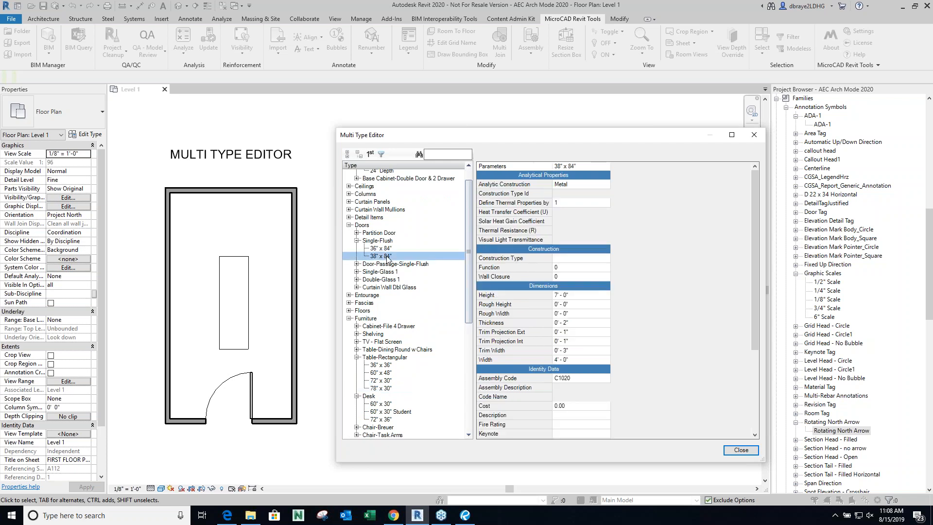
pyautogui.click(575, 359)
pyautogui.doubleClick(561, 360)
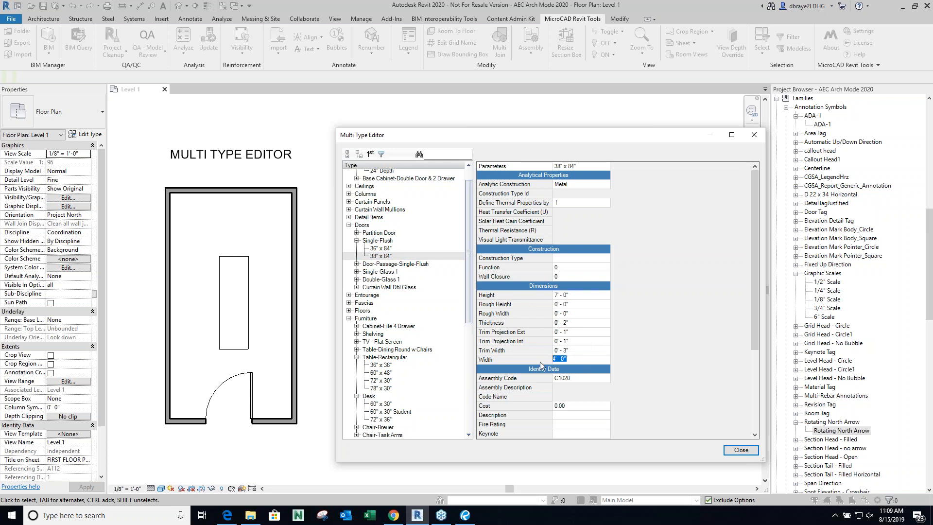
pyautogui.write('5')
pyautogui.press('Return')
# Close the Multi Type Editor and move the rectangular table up in its room, clear of the door swing.
pyautogui.click(740, 450)
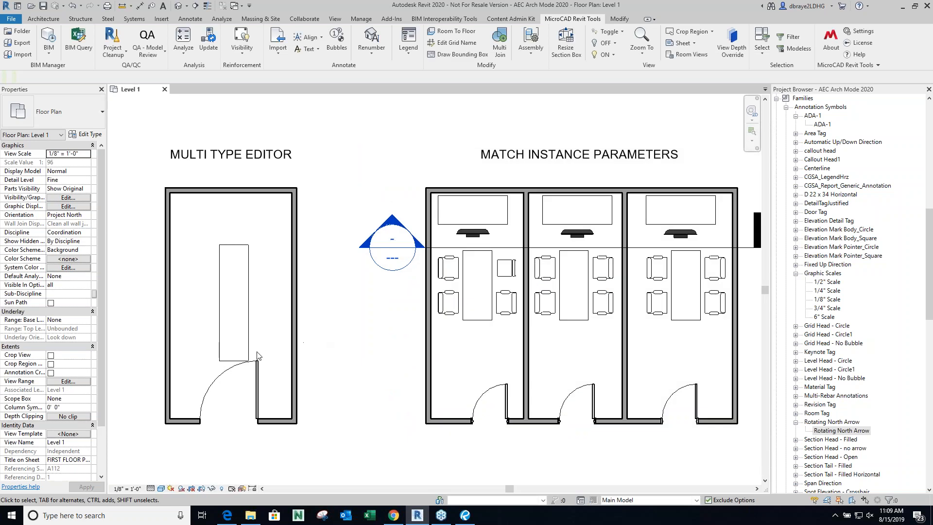
pyautogui.moveTo(247, 302); pyautogui.dragTo(246, 279)
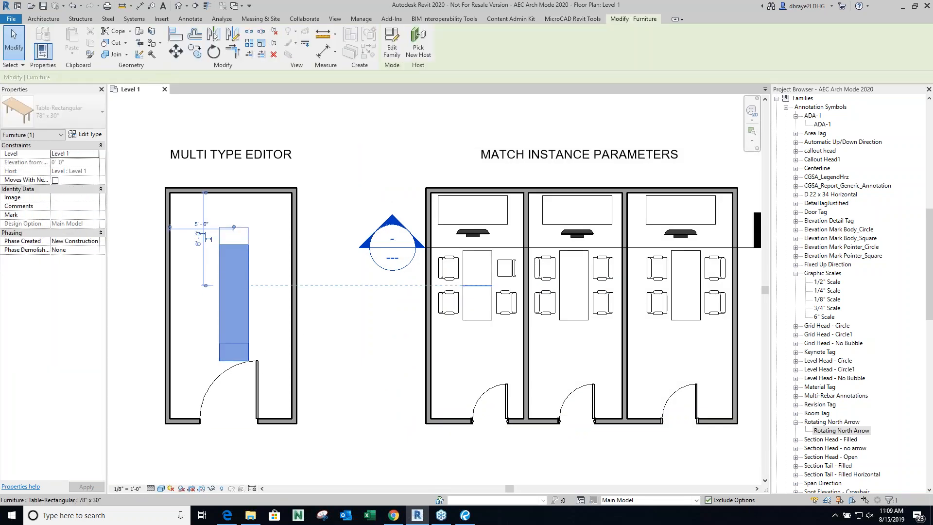
pyautogui.click(251, 178)
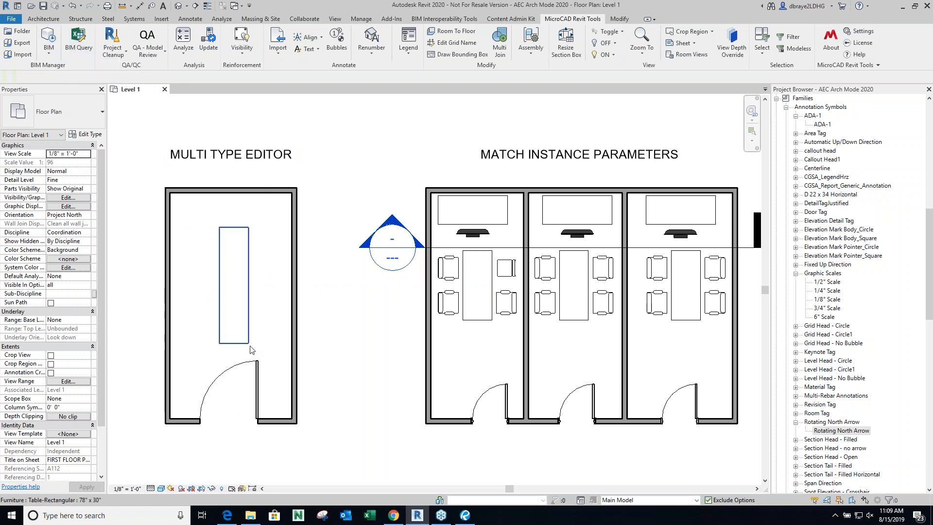
# Compare the elevation and host offset of the flat-screen TVs in the three Match Instance Parameters rooms.
pyautogui.click(48, 57)
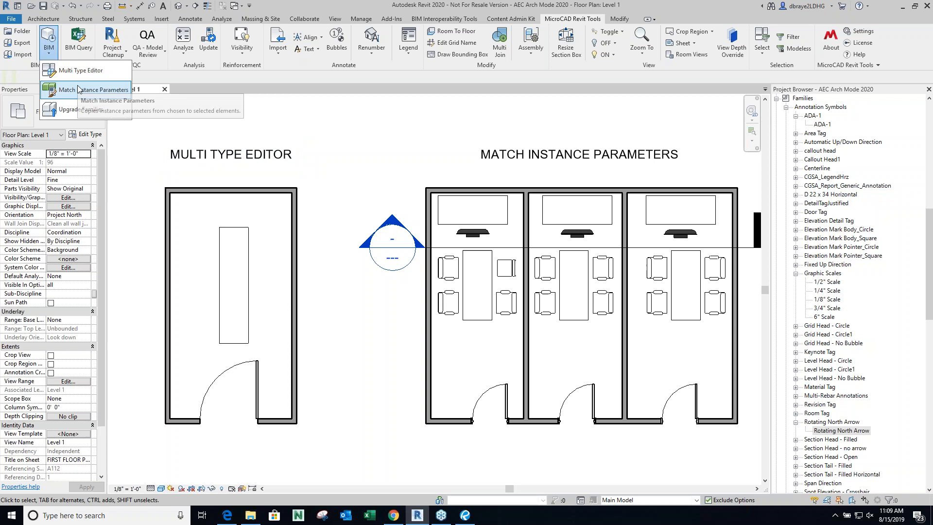
pyautogui.moveTo(514, 348); pyautogui.dragTo(399, 372, button='middle')
pyautogui.scroll(1, 441, 279)
pyautogui.moveTo(507, 322); pyautogui.dragTo(471, 331, button='middle')
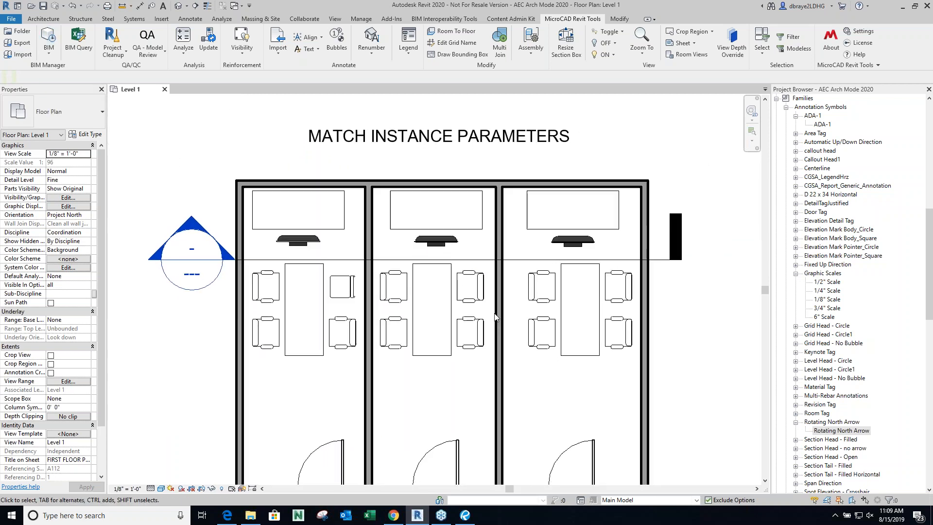
pyautogui.click(602, 250)
pyautogui.click(606, 252)
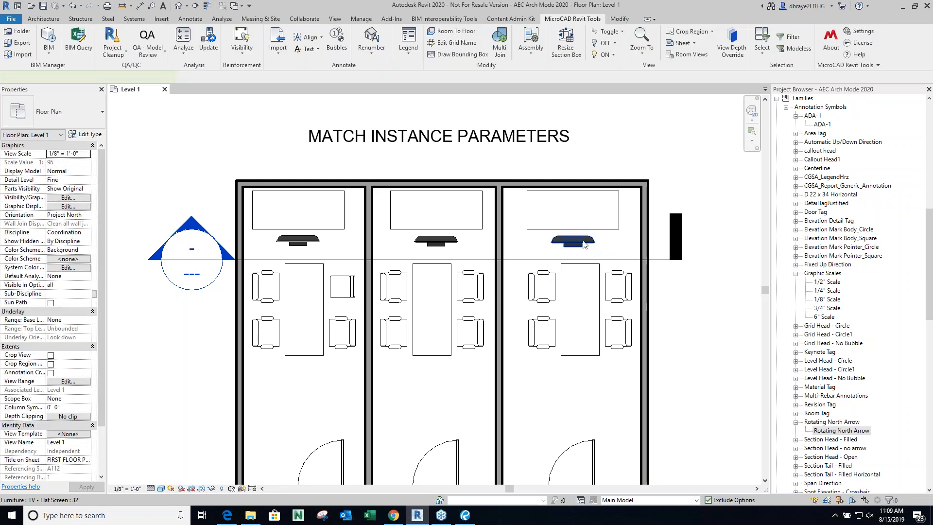
pyautogui.click(585, 244)
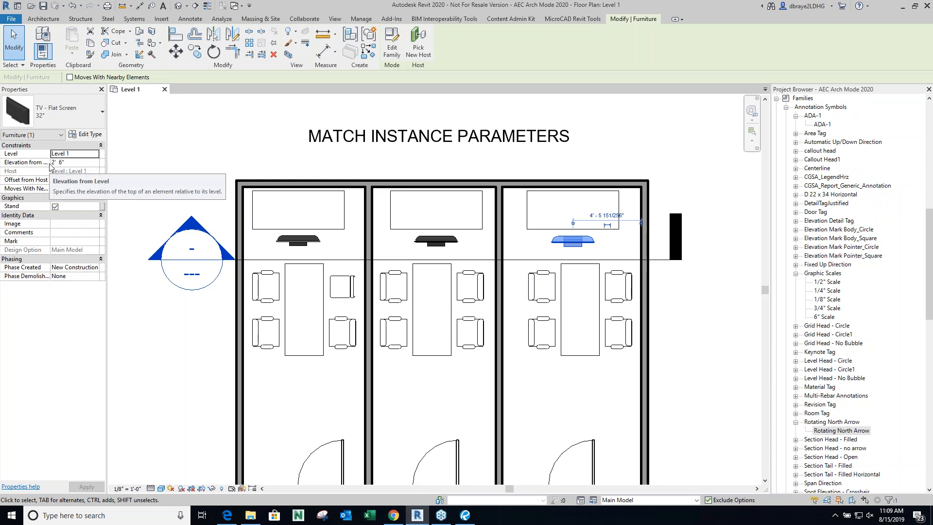
pyautogui.click(429, 242)
pyautogui.click(305, 240)
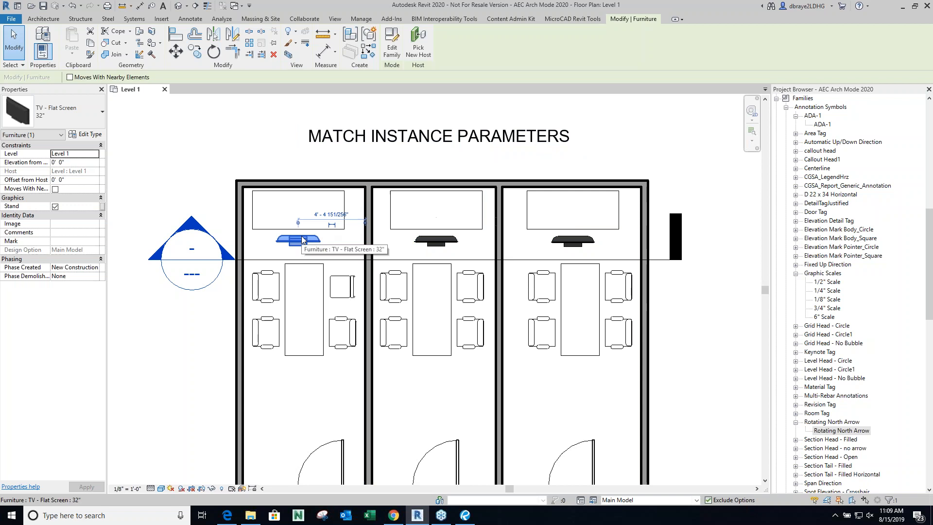
pyautogui.click(320, 166)
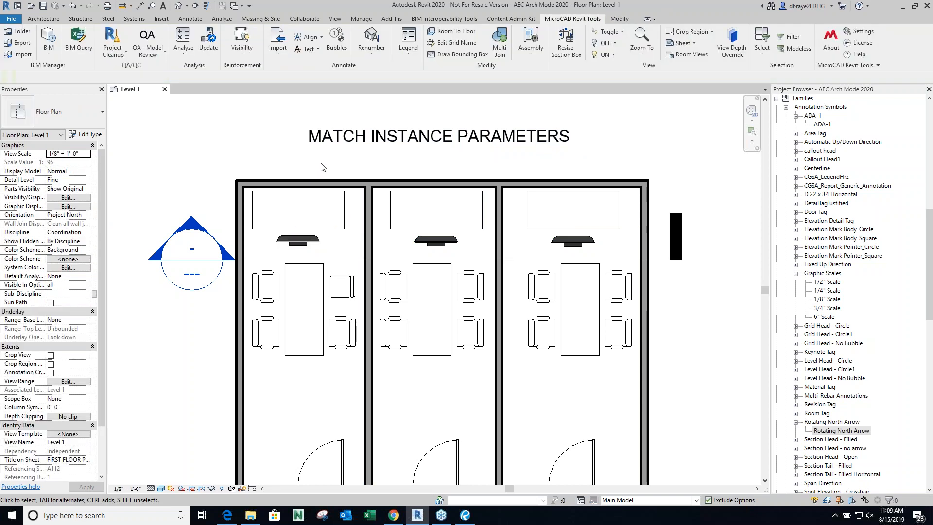
# Use Match Instance Parameters to copy only Offset from Host from the third room's TV to the TVs in the first two rooms.
pyautogui.keyDown('ctrl'); pyautogui.click(442, 241); pyautogui.keyUp('ctrl')
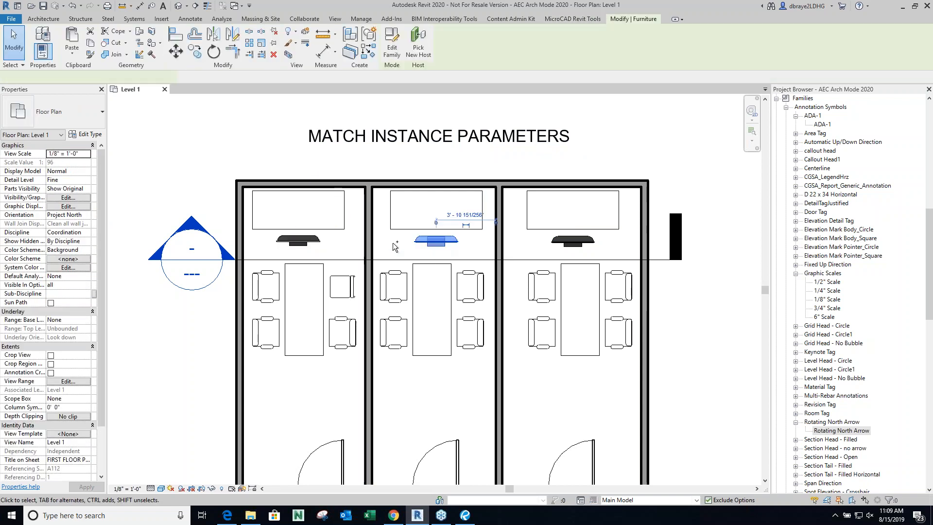
pyautogui.keyDown('ctrl'); pyautogui.click(305, 237); pyautogui.keyUp('ctrl')
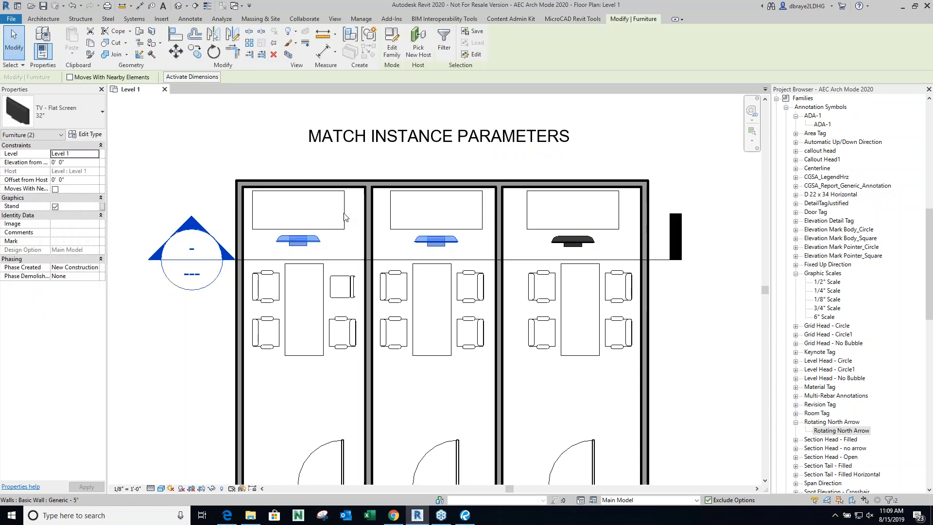
pyautogui.click(572, 20)
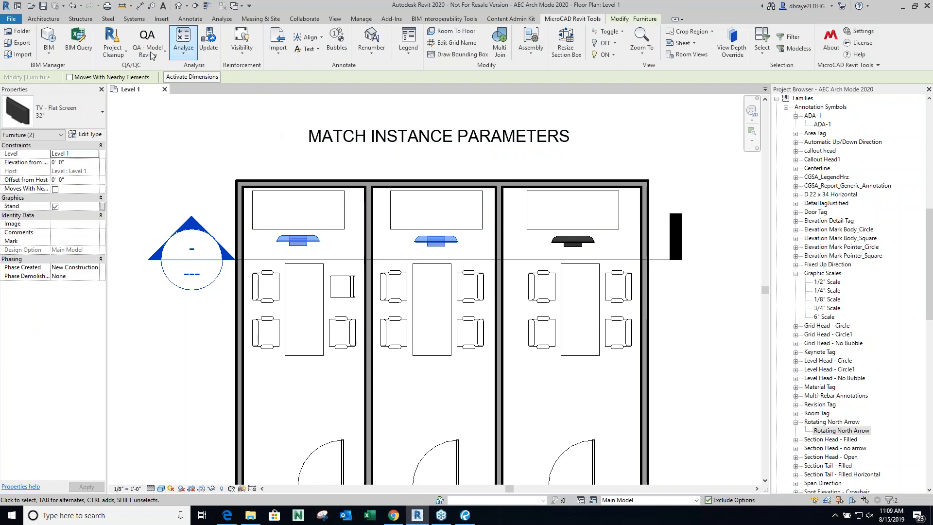
pyautogui.click(48, 53)
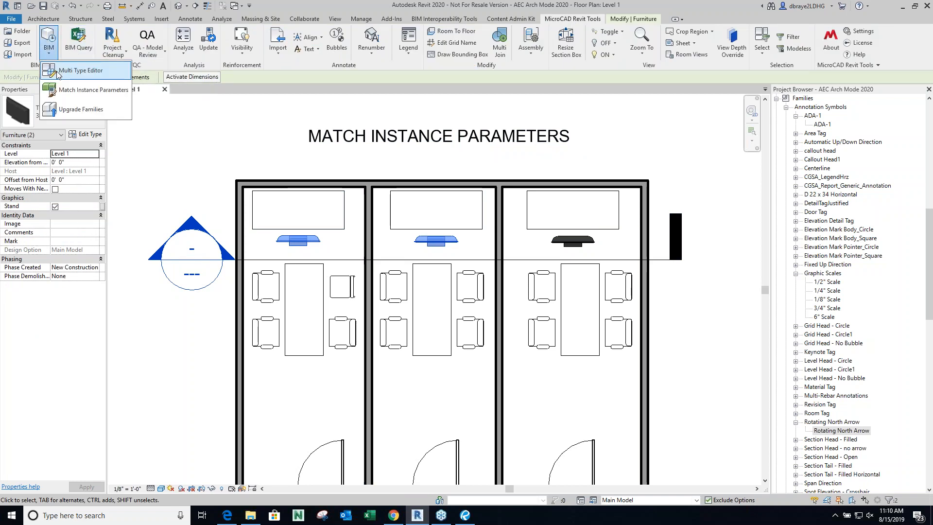
pyautogui.click(90, 88)
pyautogui.click(443, 205)
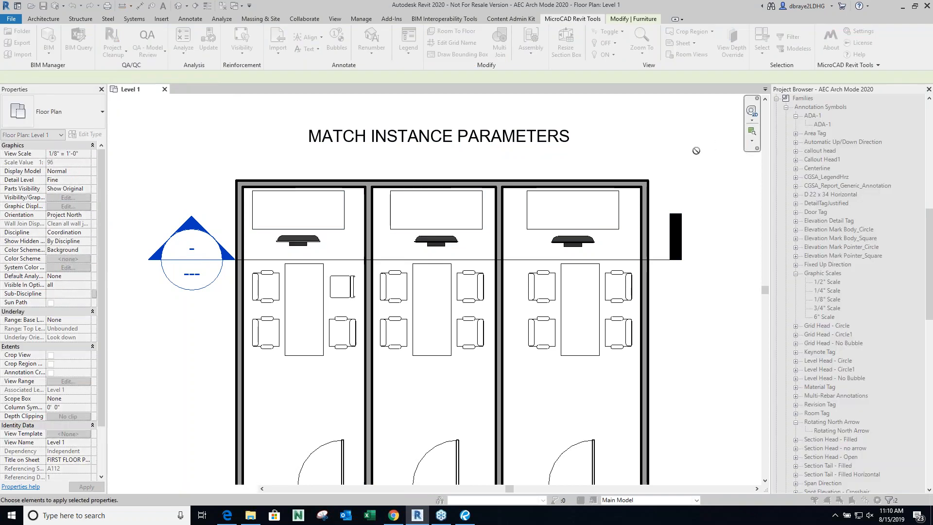
pyautogui.click(573, 246)
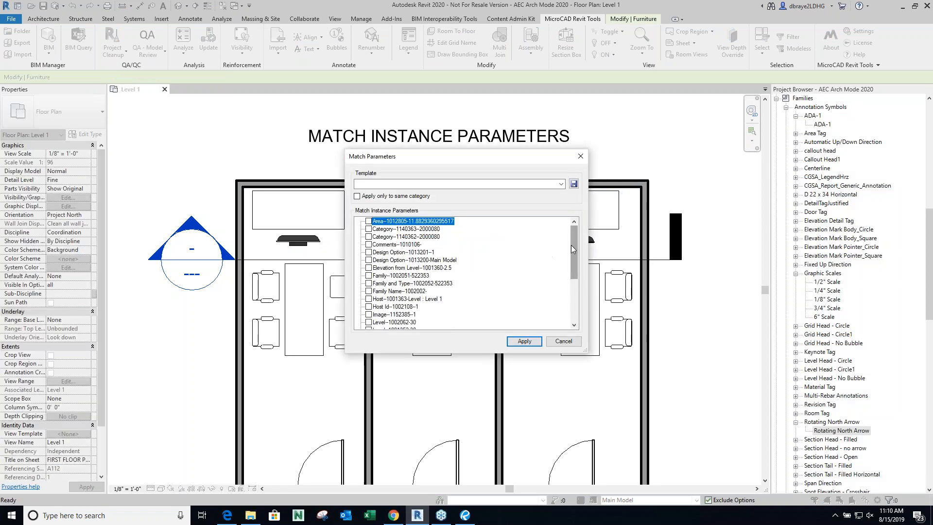
pyautogui.moveTo(572, 249); pyautogui.dragTo(574, 274)
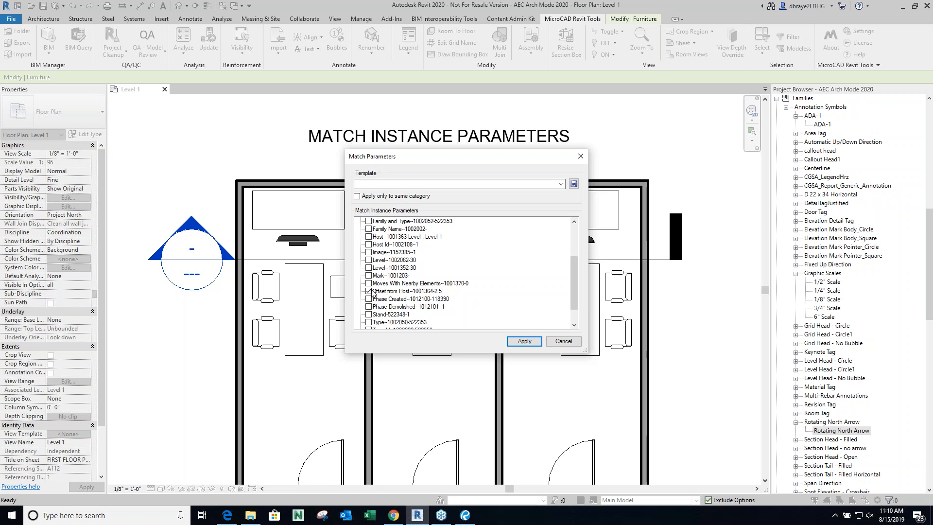
pyautogui.click(515, 341)
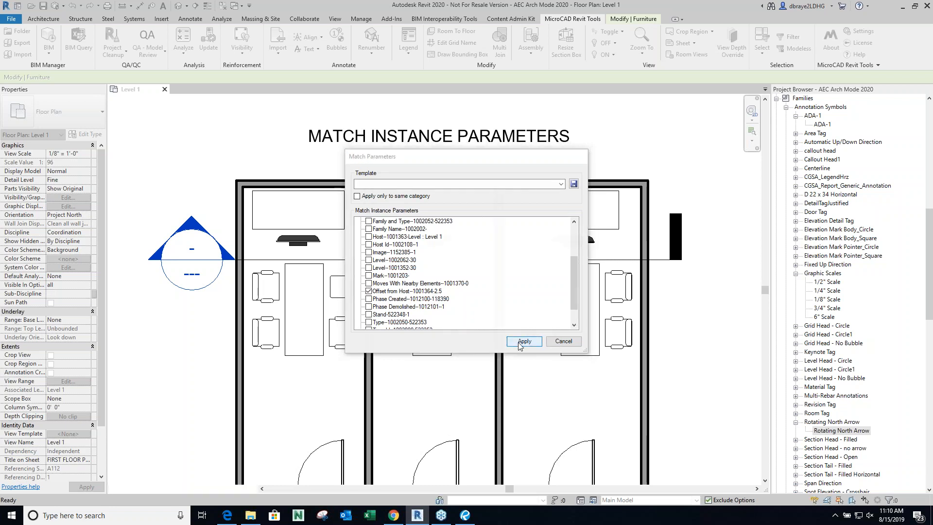
# Check the elevation and host offset of the TVs in the middle and first rooms.
pyautogui.click(431, 243)
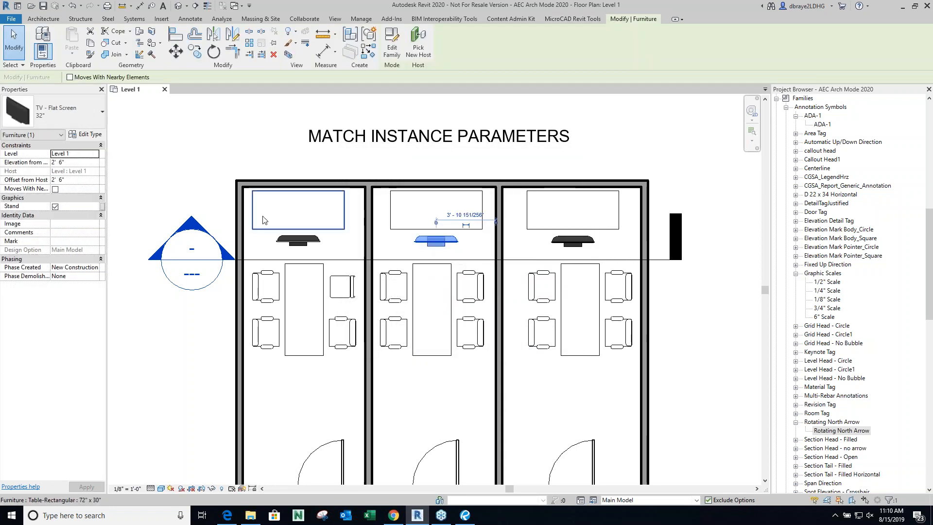
pyautogui.click(298, 239)
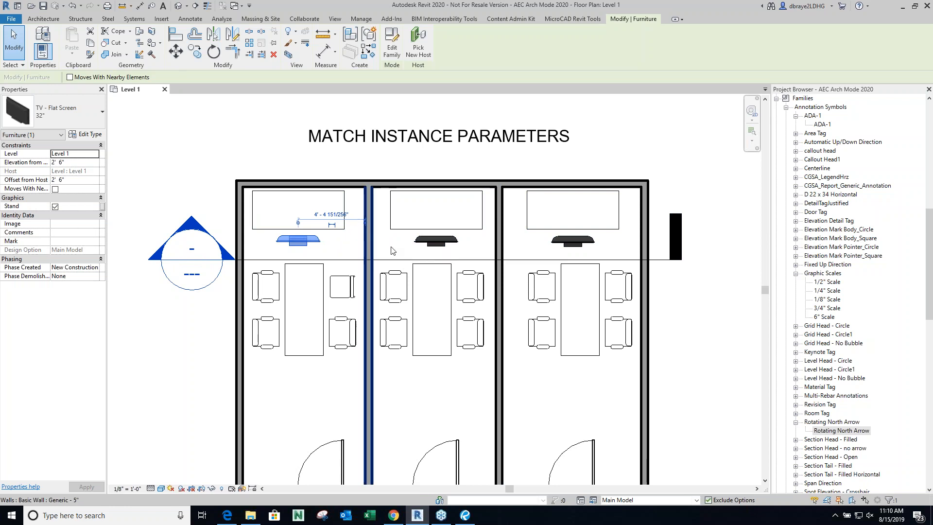
pyautogui.moveTo(578, 289); pyautogui.dragTo(505, 298, button='middle')
pyautogui.click(515, 175)
# Open the Upgrade Families tool of the BIM Manager.
pyautogui.scroll(-3, 423, 160)
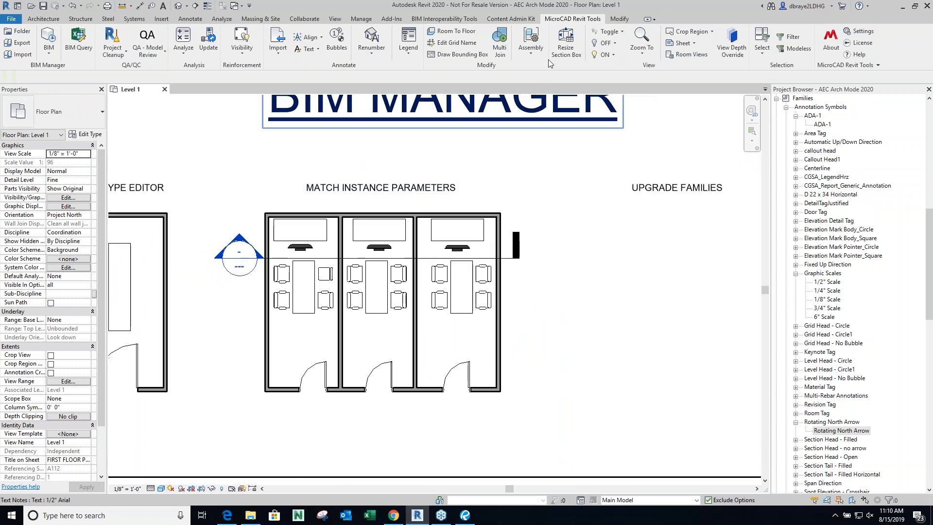
pyautogui.click(48, 58)
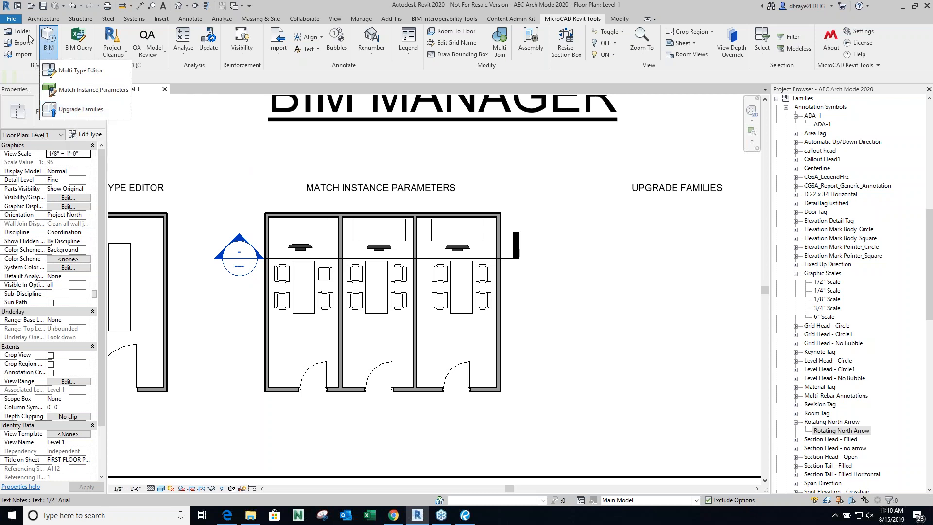
pyautogui.click(74, 111)
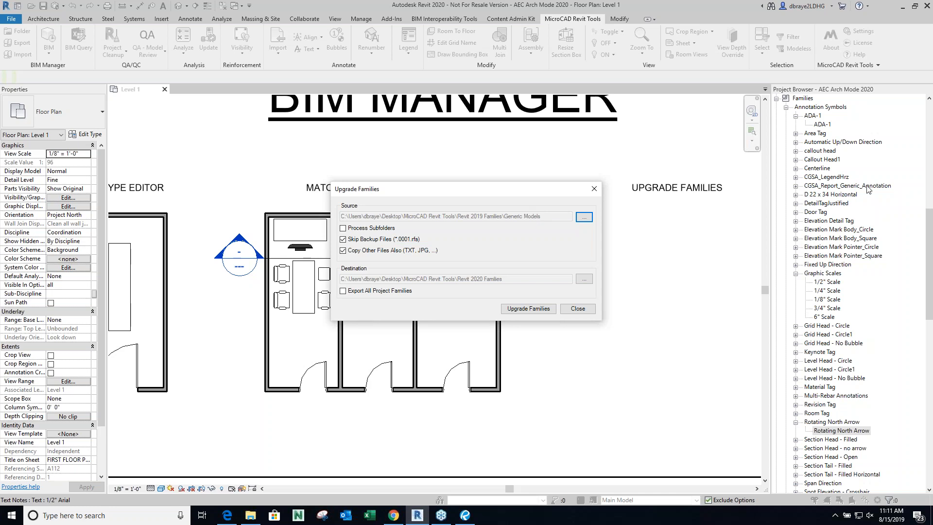
# Look through the Generic Models subfolder of the Revit 2019 Families folder in File Explorer.
pyautogui.moveTo(932, 56); pyautogui.dragTo(643, 56)
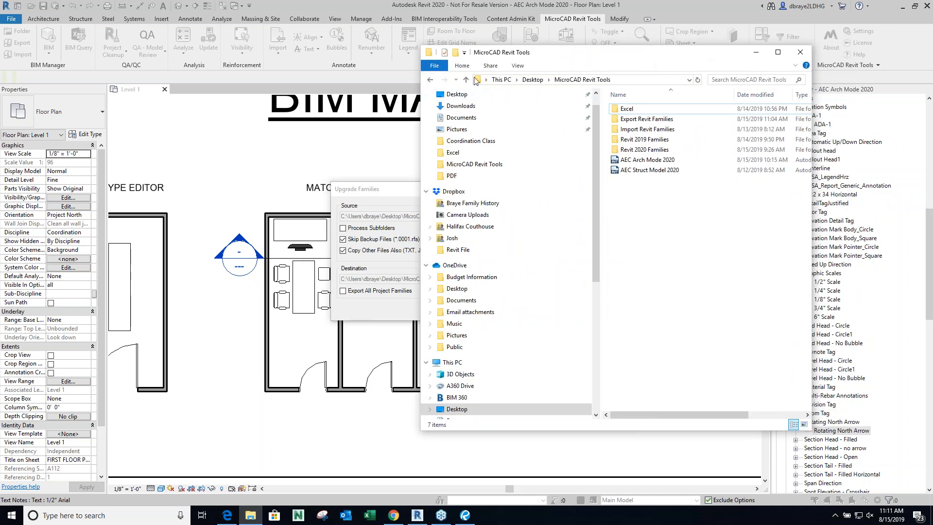
pyautogui.click(466, 79)
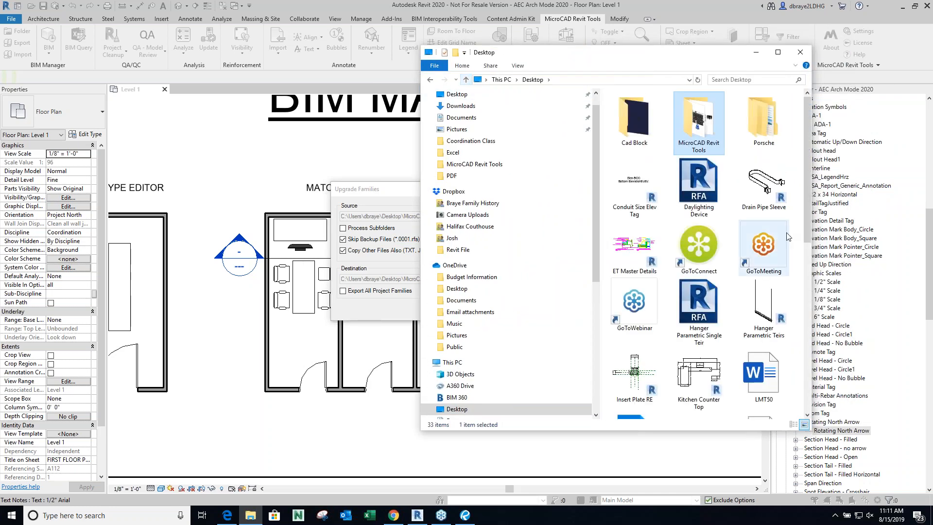
pyautogui.click(507, 163)
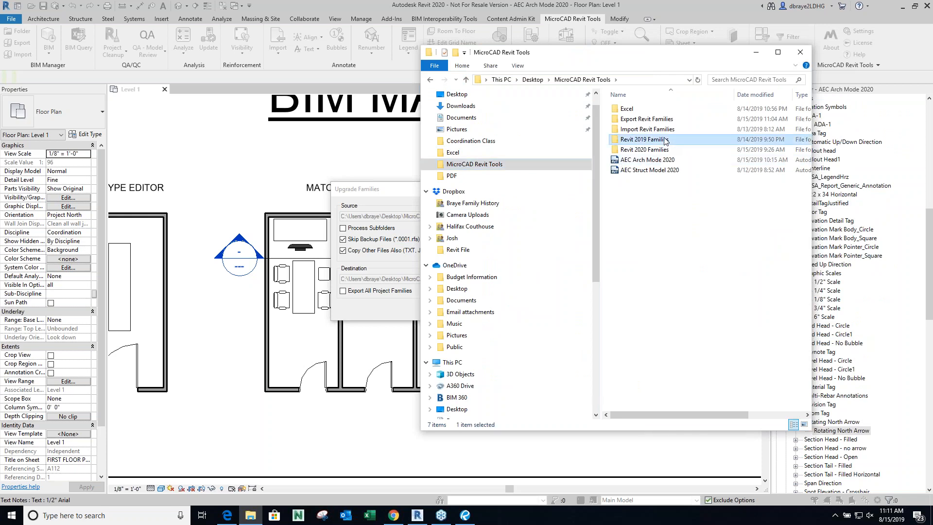
pyautogui.doubleClick(666, 141)
pyautogui.doubleClick(648, 111)
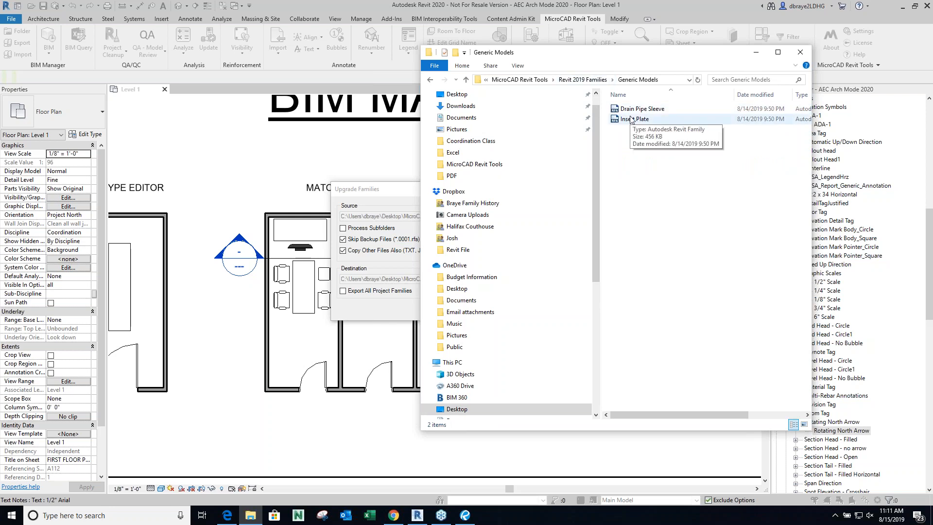
pyautogui.click(466, 80)
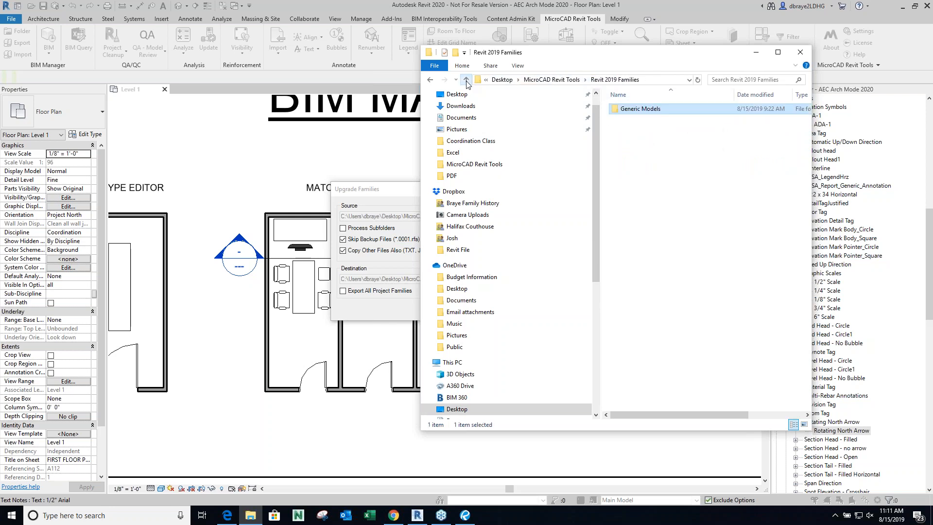
pyautogui.click(467, 80)
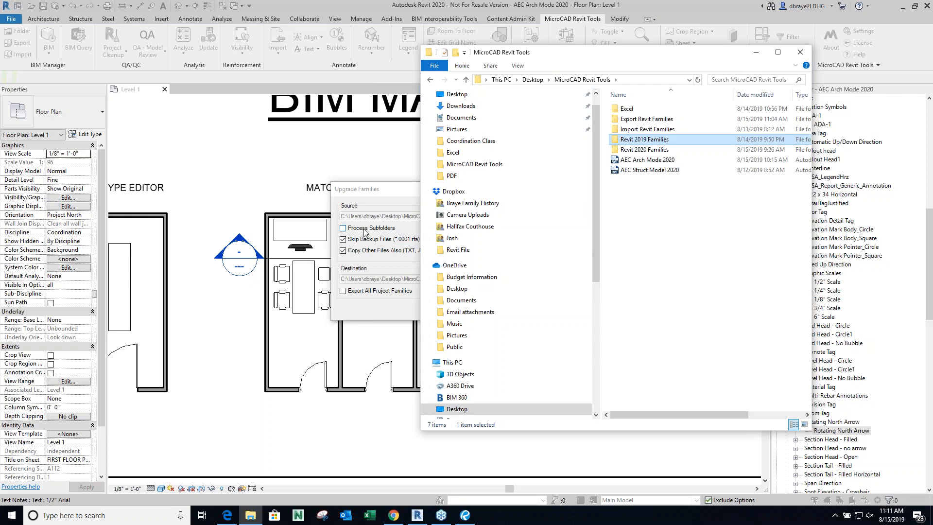
# Check the contents of the Revit 2020 Families destination folder and move the File Explorer window out of the way.
pyautogui.click(650, 150)
pyautogui.doubleClick(650, 150)
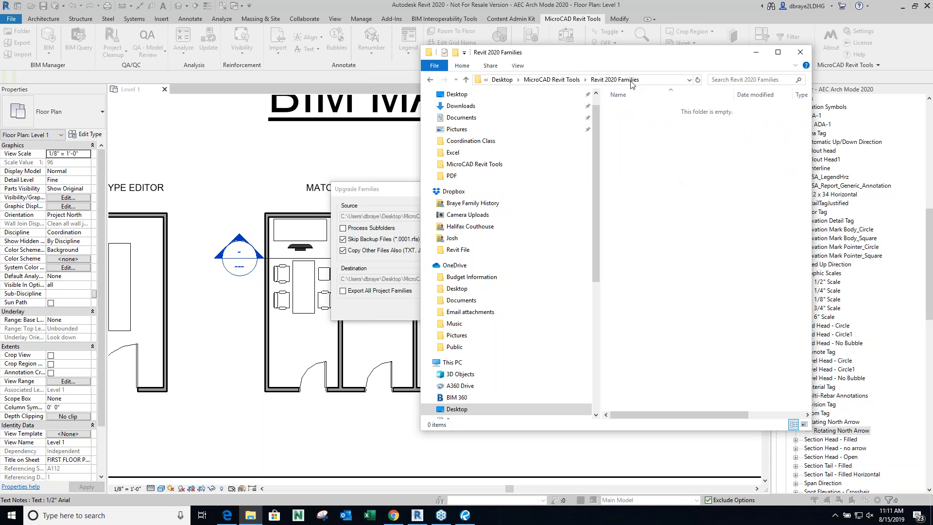
pyautogui.moveTo(690, 57); pyautogui.dragTo(671, 75)
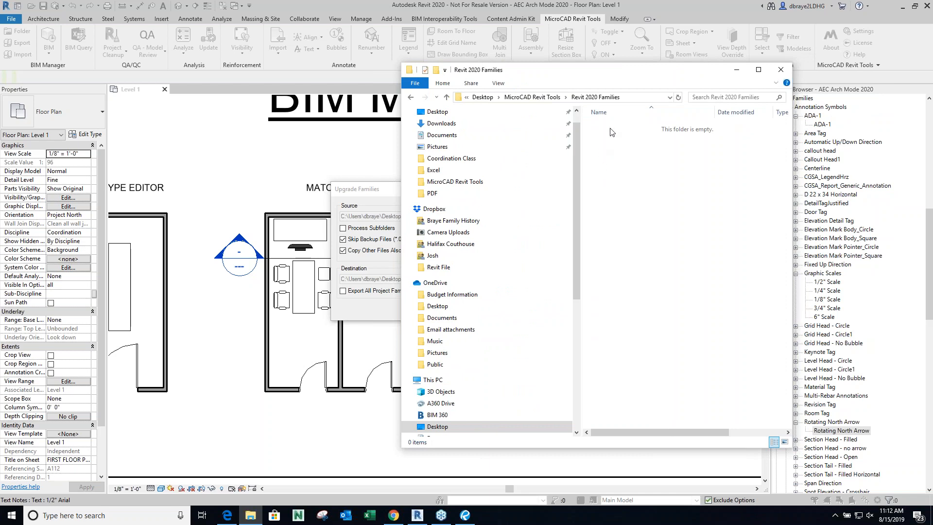
pyautogui.moveTo(620, 78); pyautogui.dragTo(932, 78)
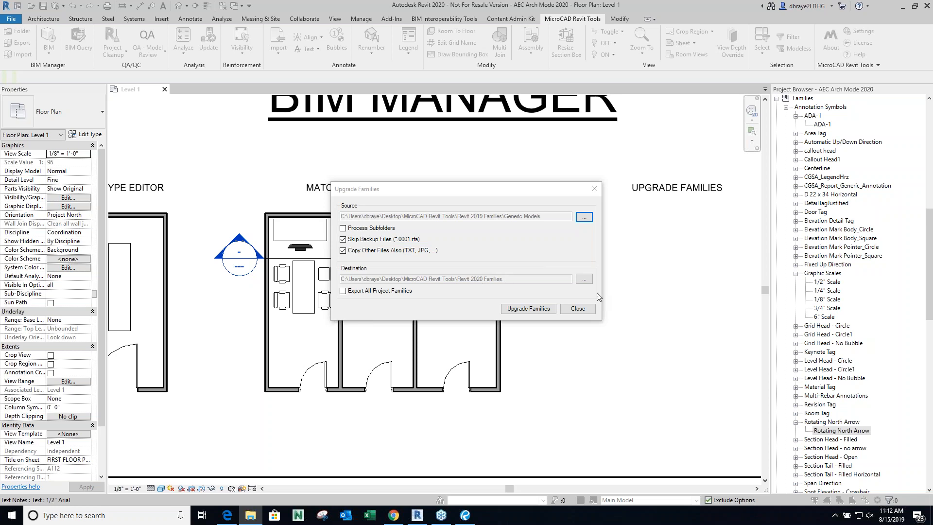
# Close the Upgrade Families dialog and review the project's loaded Generic Models families, with Annotation Symbols collapsed.
pyautogui.click(579, 310)
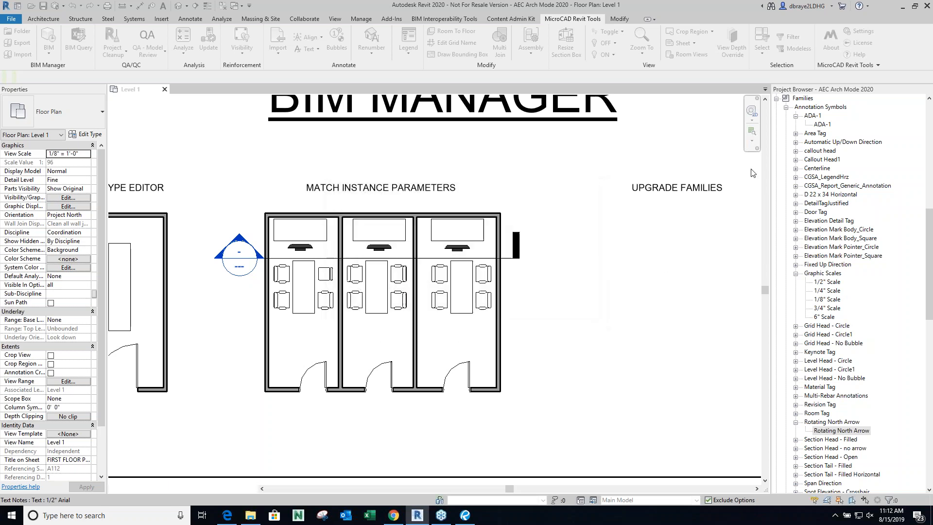
pyautogui.click(786, 107)
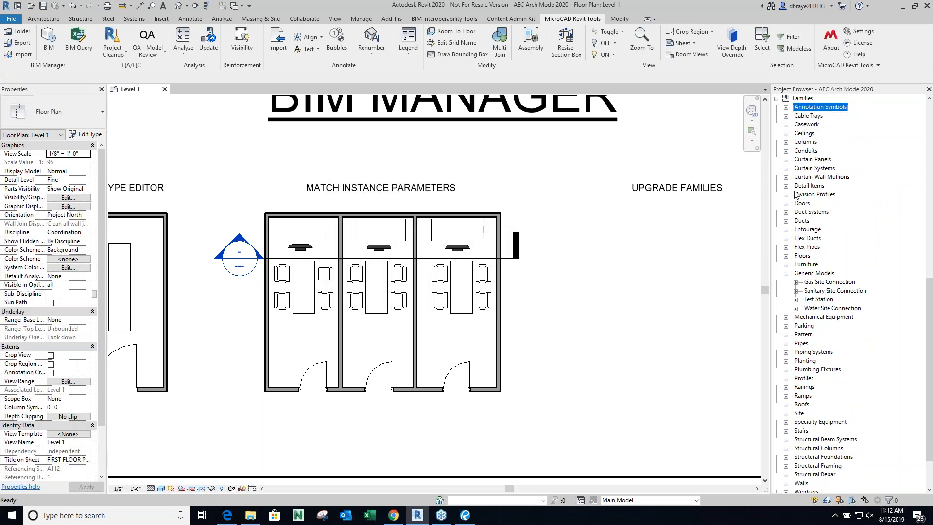
pyautogui.click(786, 274)
pyautogui.click(786, 274)
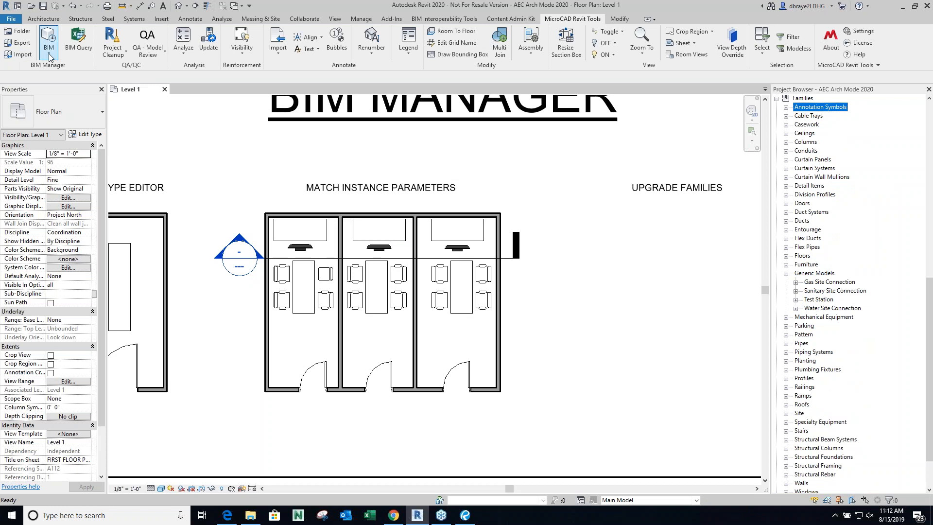
# Upgrade the Revit 2019 Generic Models families into the Revit 2020 Families folder, then check the output files.
pyautogui.click(49, 55)
pyautogui.click(79, 111)
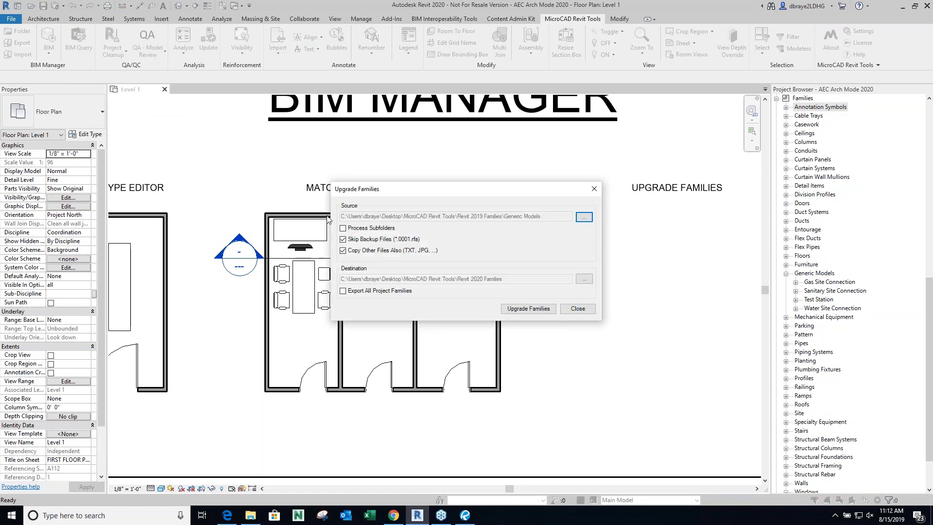
pyautogui.click(528, 309)
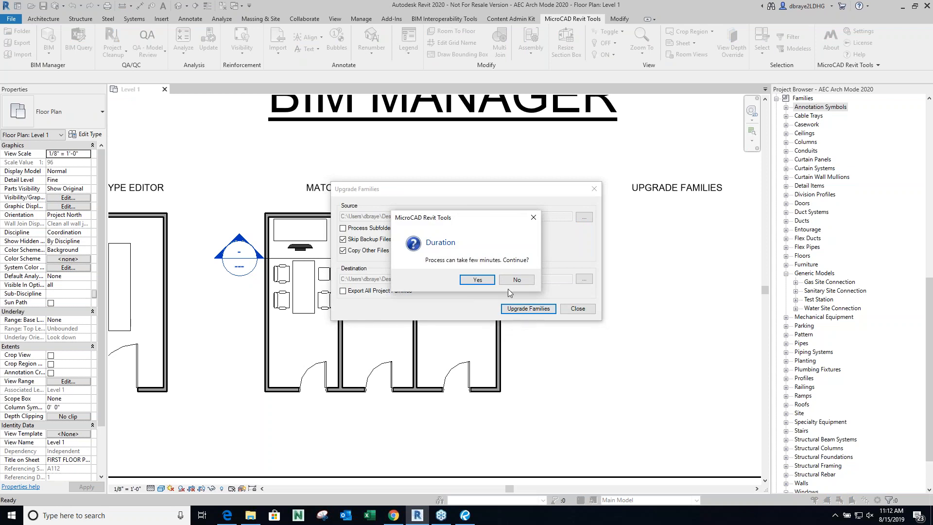
pyautogui.click(477, 280)
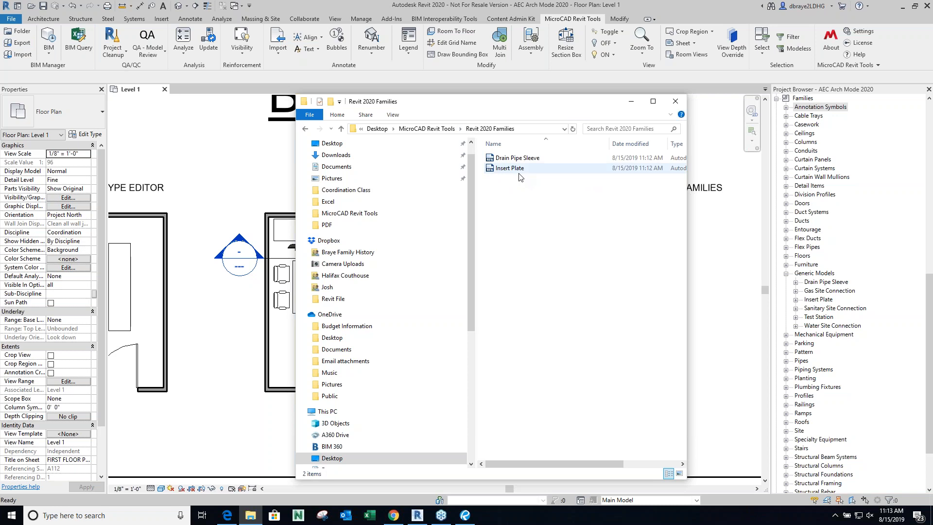
pyautogui.moveTo(528, 106); pyautogui.dragTo(932, 108)
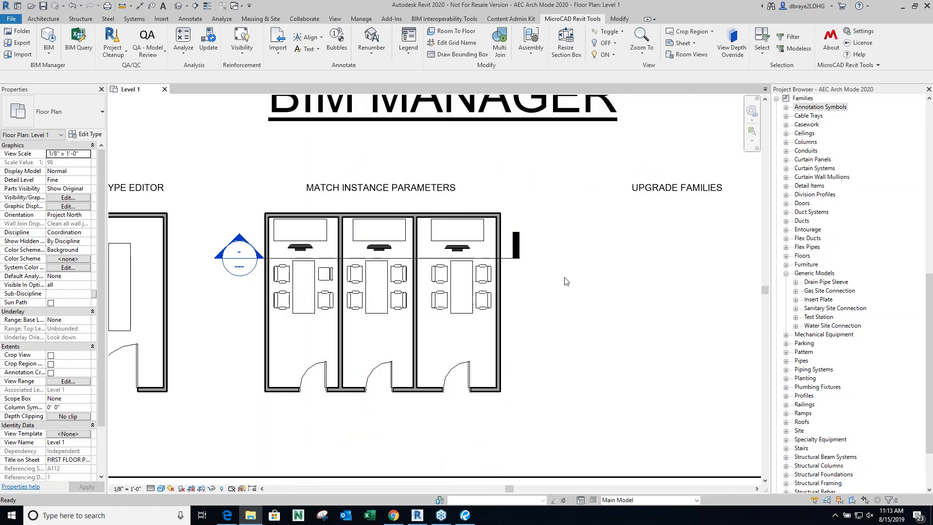
# Place one instance of the upgraded Drain Pipe Sleeve family below the UPGRADE FAMILIES heading.
pyautogui.click(428, 281)
pyautogui.moveTo(548, 272); pyautogui.dragTo(493, 236, button='middle')
pyautogui.scroll(1, 545, 259)
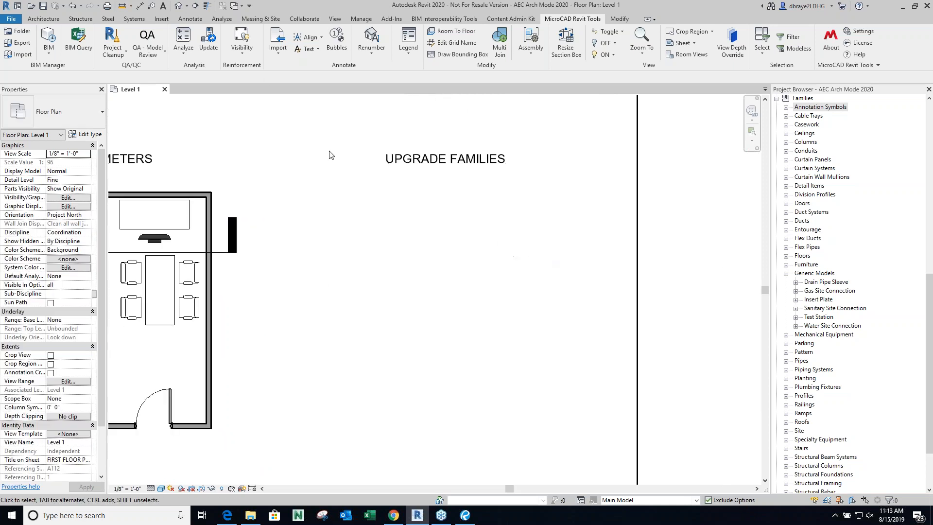
pyautogui.click(795, 283)
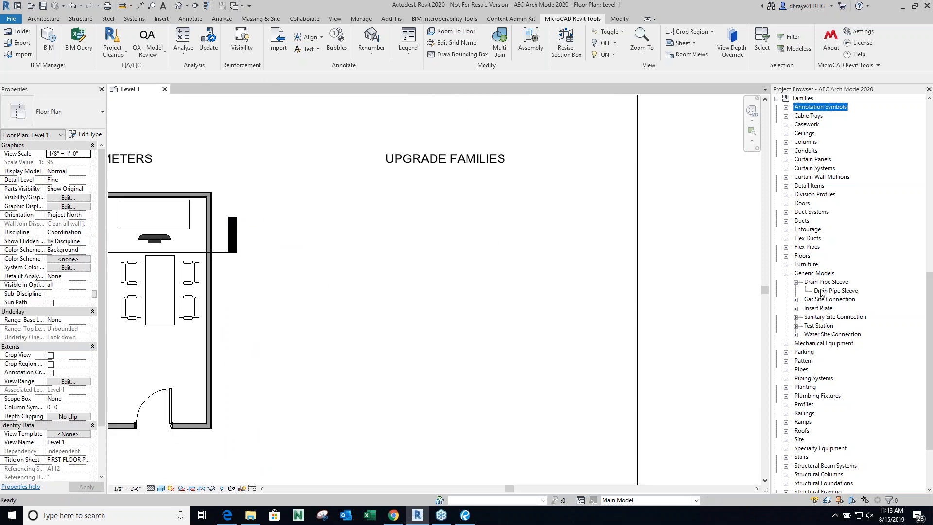
pyautogui.click(836, 290)
pyautogui.moveTo(473, 251); pyautogui.dragTo(417, 233)
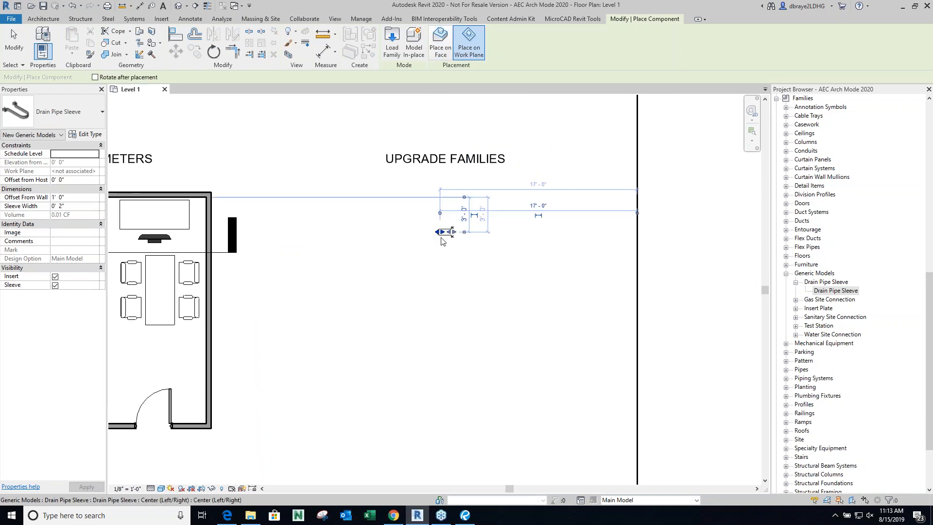
pyautogui.press('Escape')
pyautogui.press('Escape')
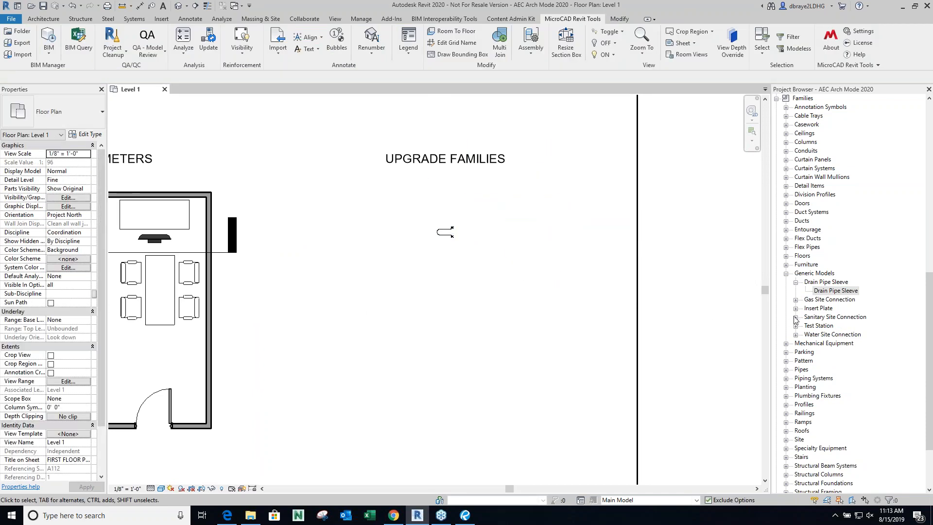
# Place the Insert Plate type PL 2'-6.5"x1'-4"x1.5" 10 Anchors on the work plane, directly below the drain pipe sleeve.
pyautogui.click(796, 308)
pyautogui.click(845, 317)
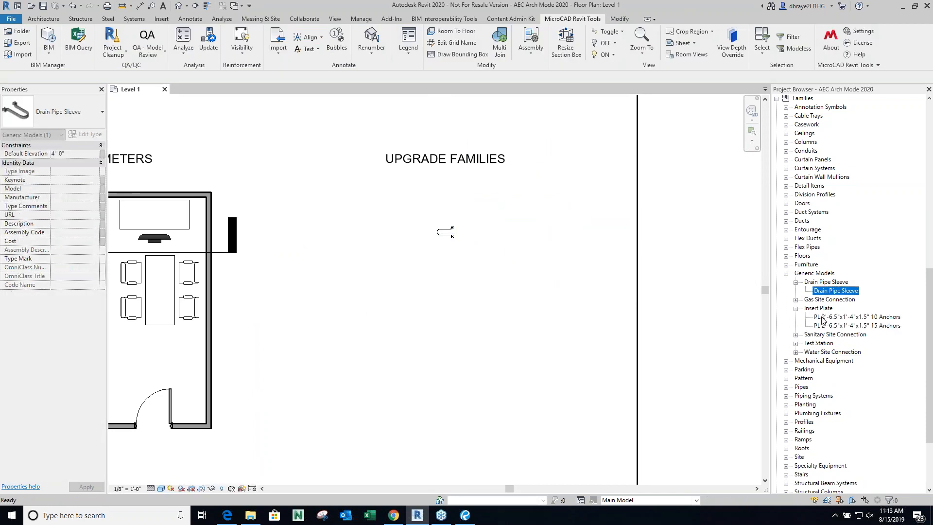
pyautogui.moveTo(846, 317); pyautogui.dragTo(365, 270)
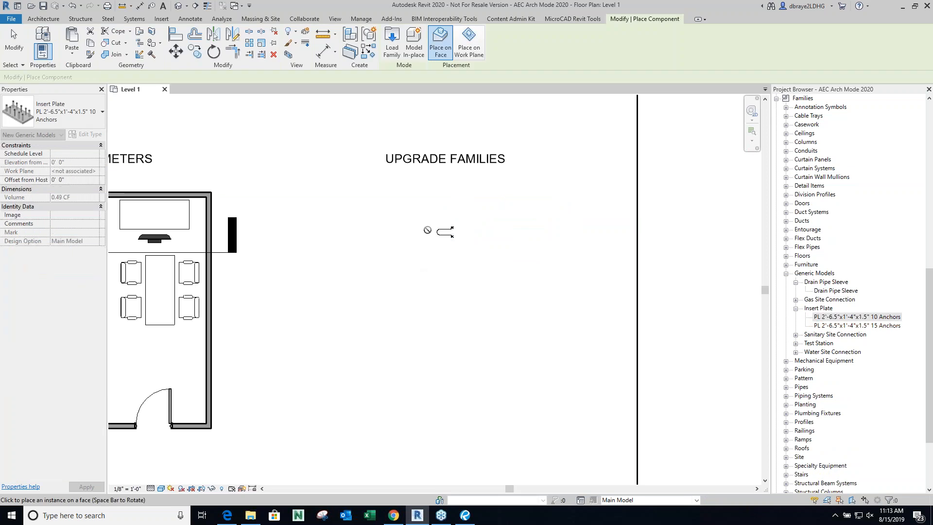
pyautogui.click(466, 42)
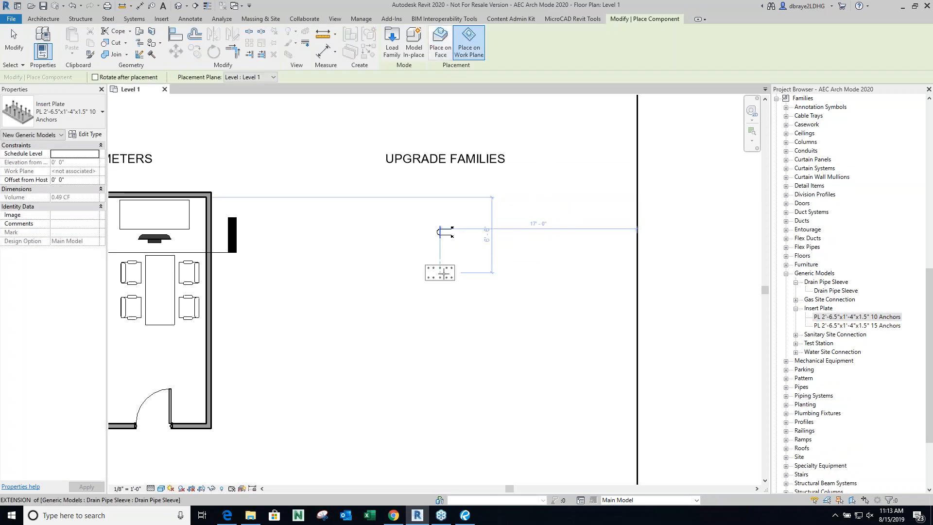
pyautogui.click(488, 276)
pyautogui.press('Escape')
pyautogui.press('Escape')
# Select the rooms Office 312, 313 and 314 in the BIM QUERY area and load them into BIM Query.
pyautogui.moveTo(493, 273); pyautogui.dragTo(394, 323, button='middle')
pyautogui.scroll(-2, 396, 300)
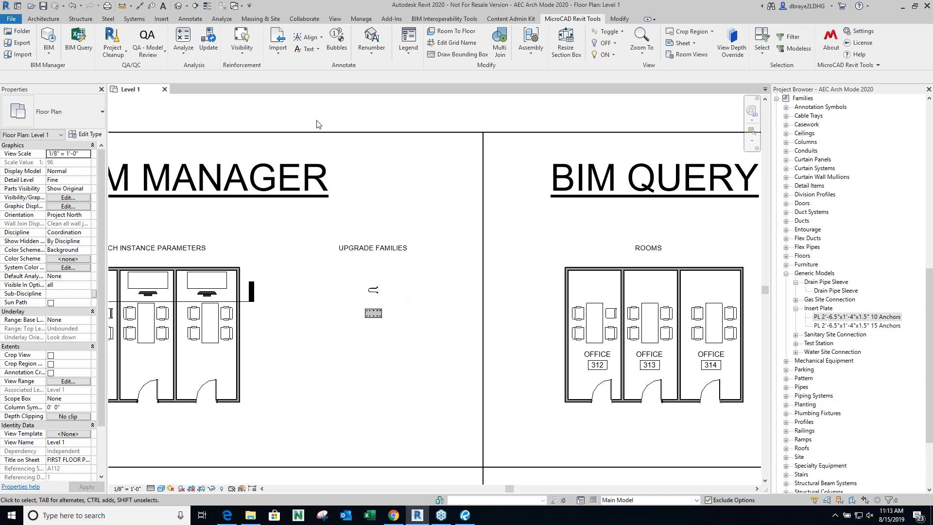
pyautogui.moveTo(610, 168); pyautogui.dragTo(354, 216, button='middle')
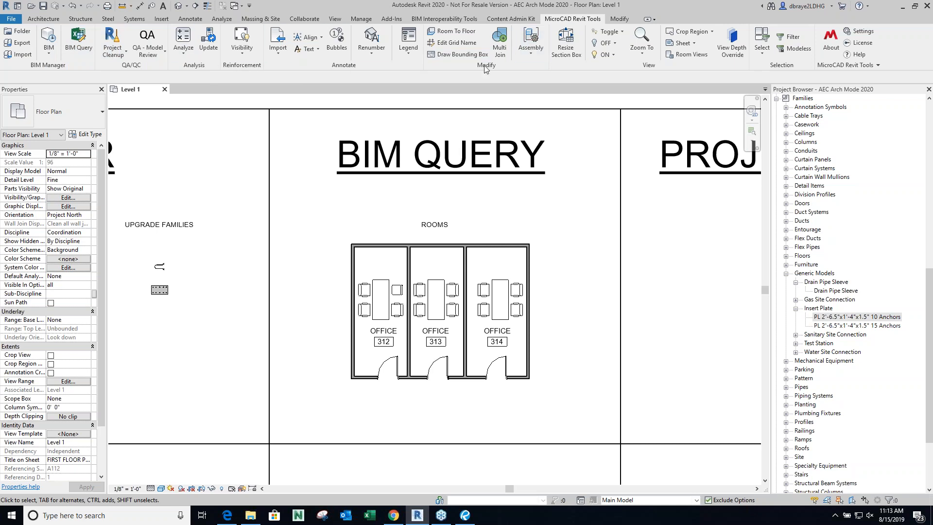
pyautogui.click(81, 50)
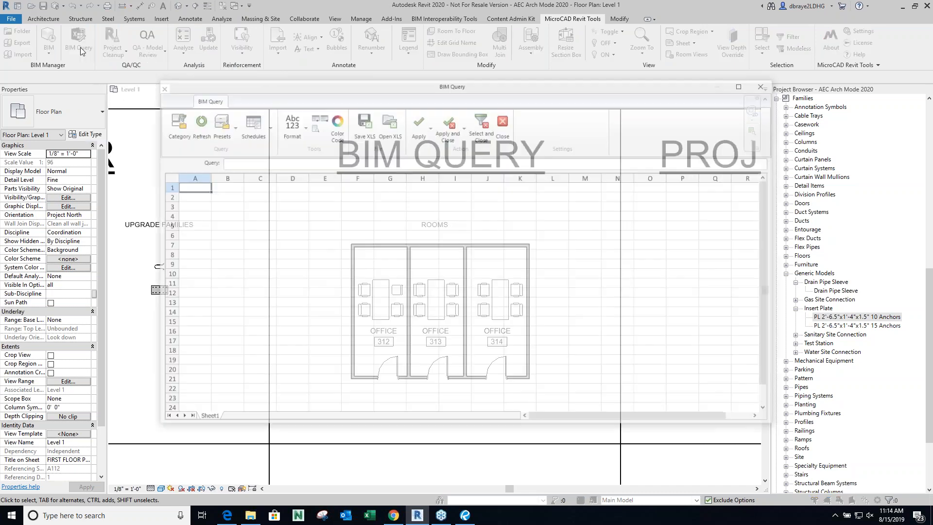
pyautogui.click(766, 85)
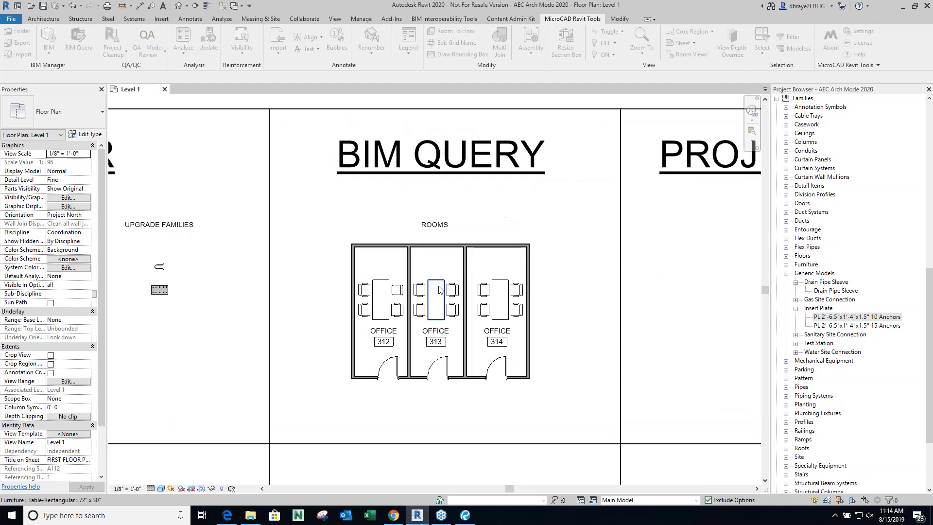
pyautogui.scroll(3, 359, 254)
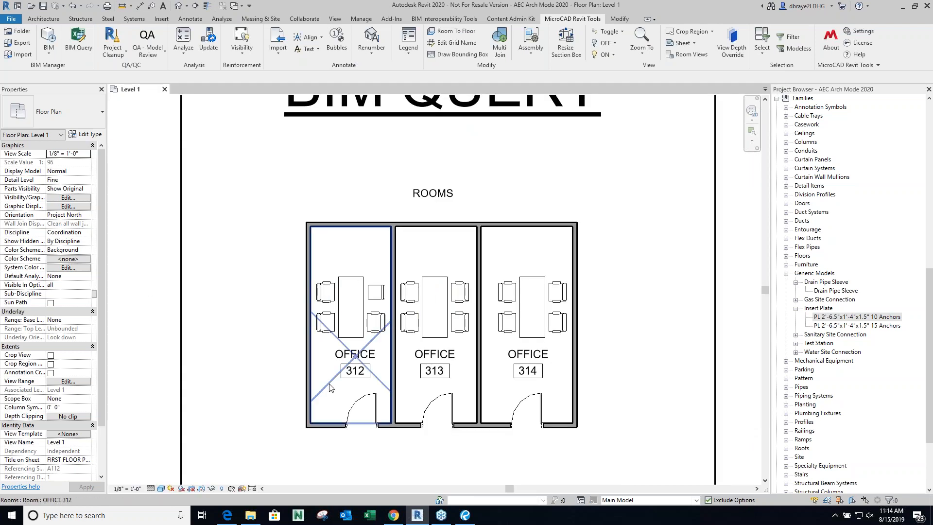
pyautogui.click(314, 408)
pyautogui.keyDown('ctrl'); pyautogui.click(465, 389); pyautogui.keyUp('ctrl')
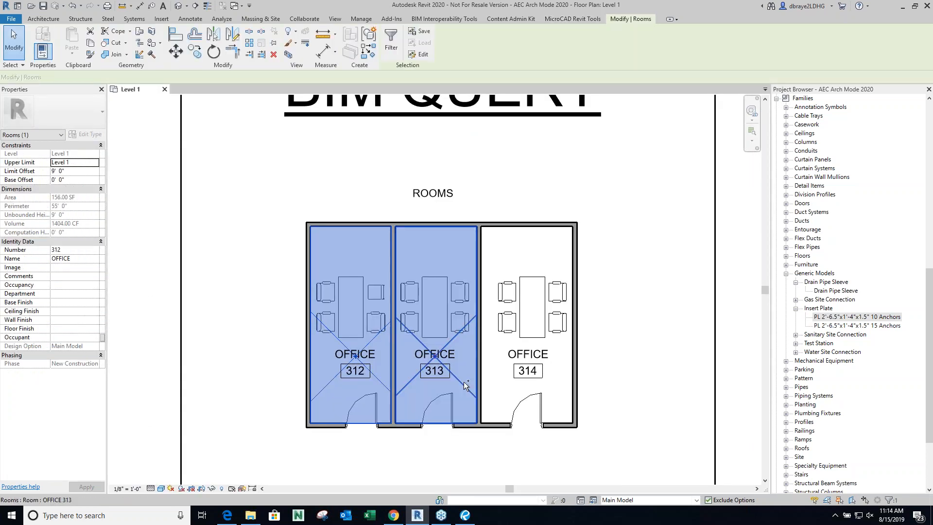
pyautogui.keyDown('ctrl'); pyautogui.click(559, 383); pyautogui.keyUp('ctrl')
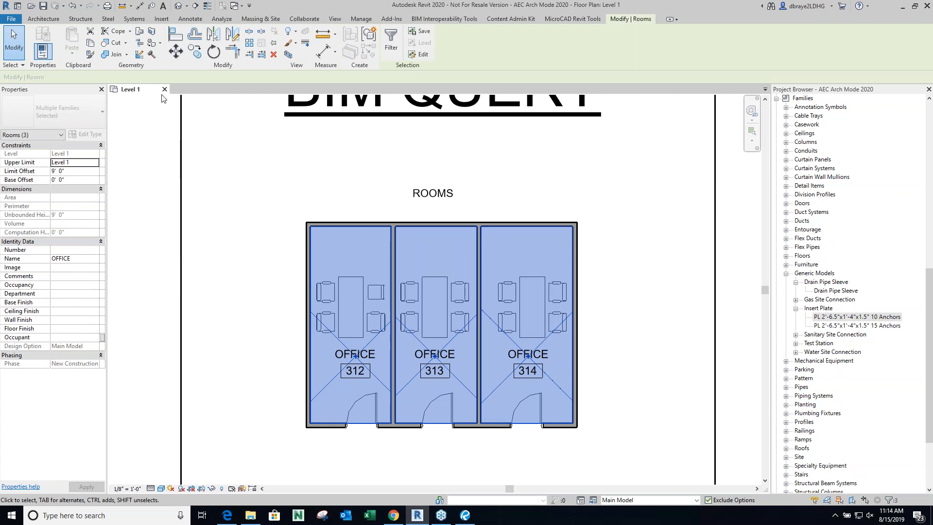
pyautogui.click(571, 20)
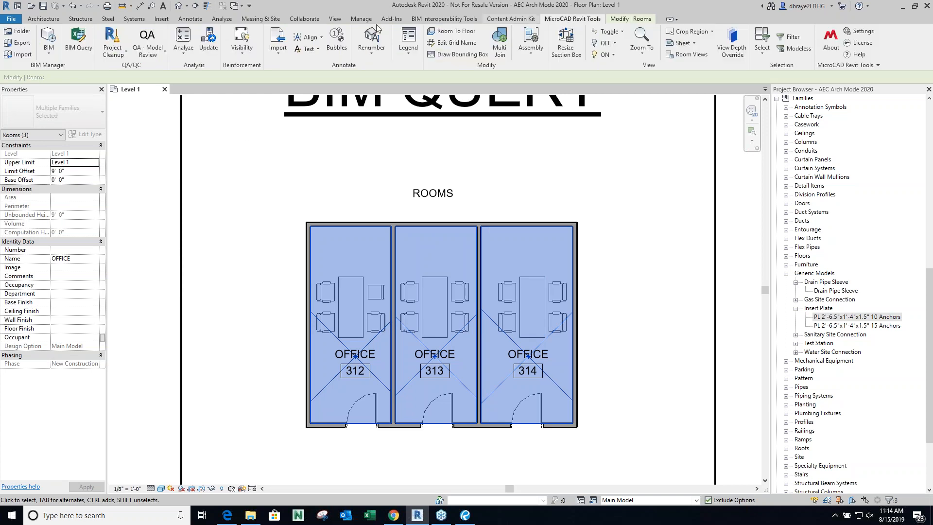
pyautogui.click(82, 46)
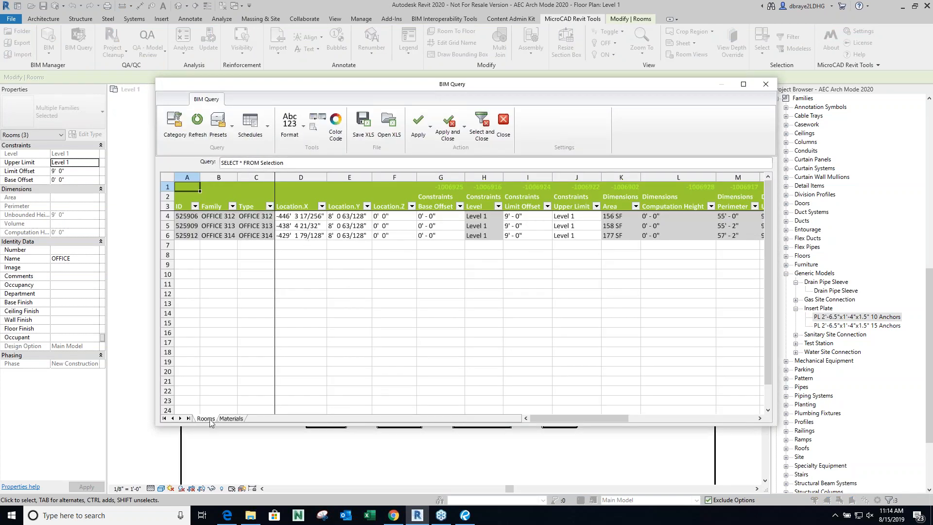
# Set the Floor Finish of rooms 312, 313 and 314 to WOOD in the query grid.
pyautogui.moveTo(614, 419); pyautogui.dragTo(712, 424)
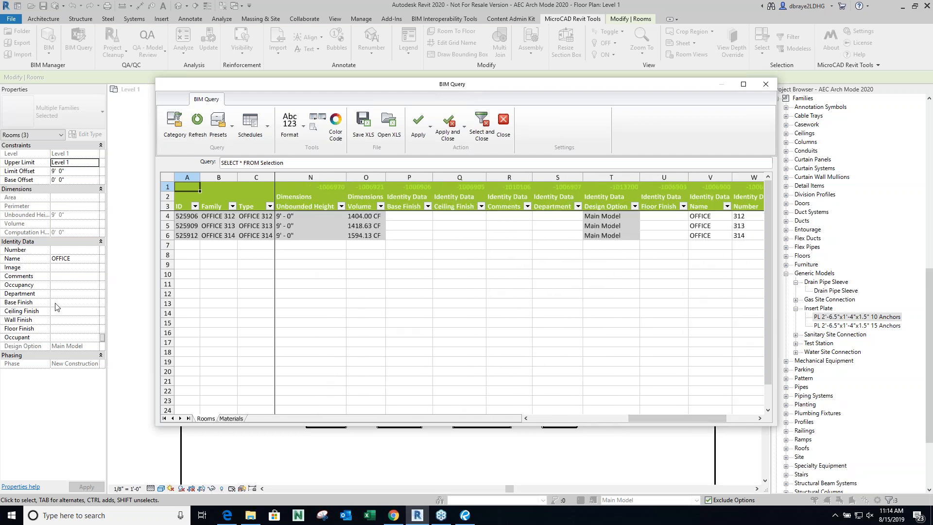
pyautogui.click(673, 218)
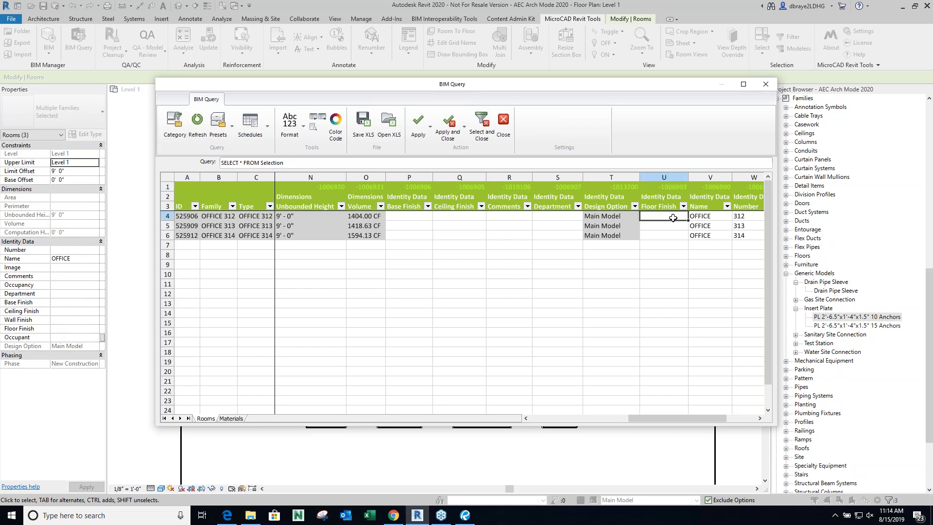
pyautogui.doubleClick(672, 218)
pyautogui.write('WOOD')
pyautogui.press('Return')
pyautogui.write('WOOD')
pyautogui.press('Return')
pyautogui.write('W')
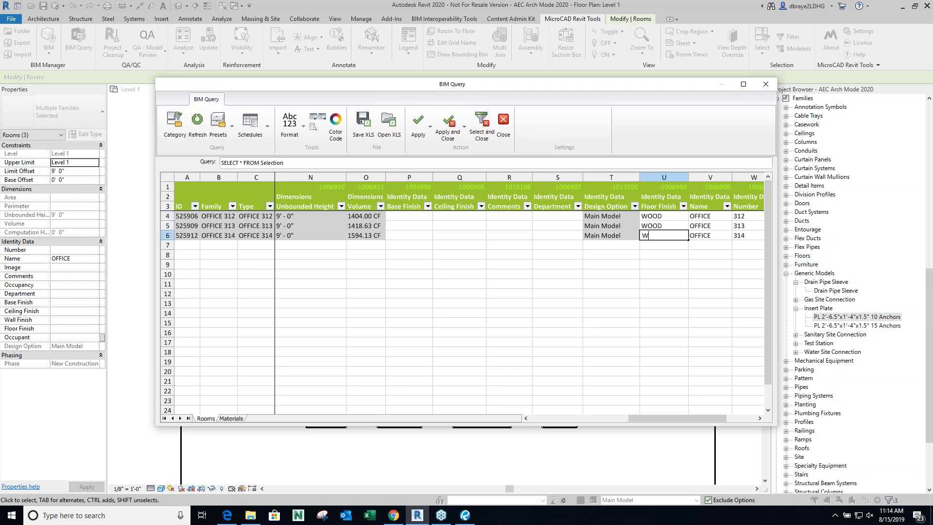
# Set the Ceiling Finish of rooms 312, 313 and 314 to ACT, apply the edits to the model and close BIM Query.
pyautogui.click(445, 217)
pyautogui.write('A')
pyautogui.press('Return')
pyautogui.write('ACT')
pyautogui.press('Return')
pyautogui.write('A')
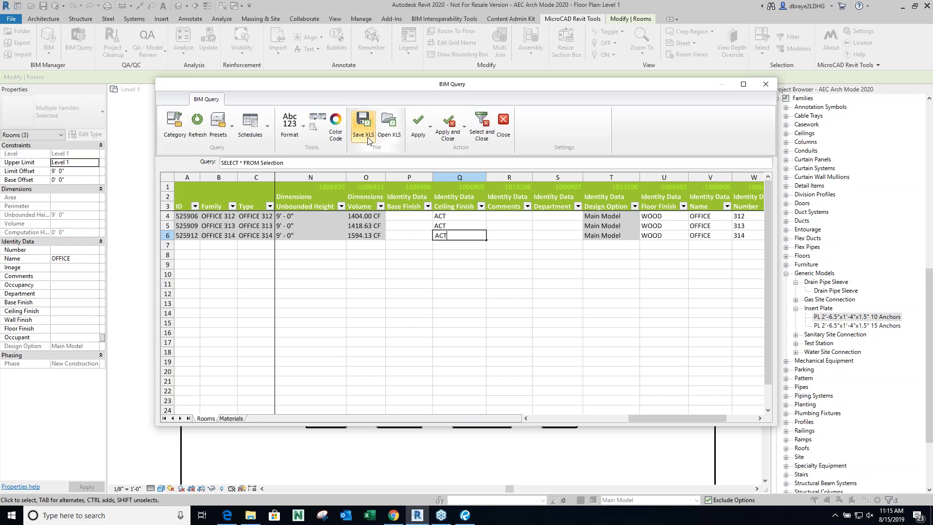
pyautogui.click(452, 130)
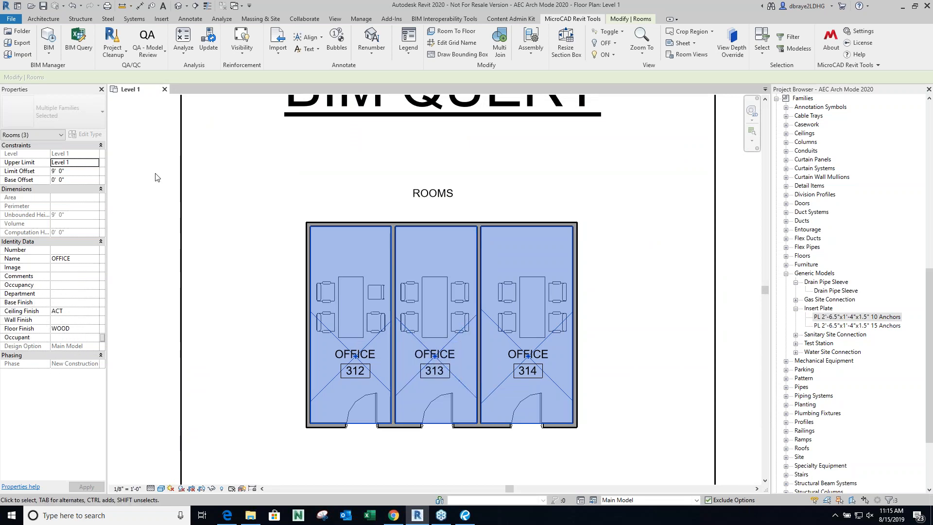
# Deselect the rooms, go to the PROJECT CLEANUP area of the plan and review the available Project Cleanup tools.
pyautogui.click(208, 172)
pyautogui.moveTo(413, 310); pyautogui.dragTo(146, 337, button='middle')
pyautogui.moveTo(630, 328); pyautogui.dragTo(292, 329, button='middle')
pyautogui.scroll(-2, 270, 335)
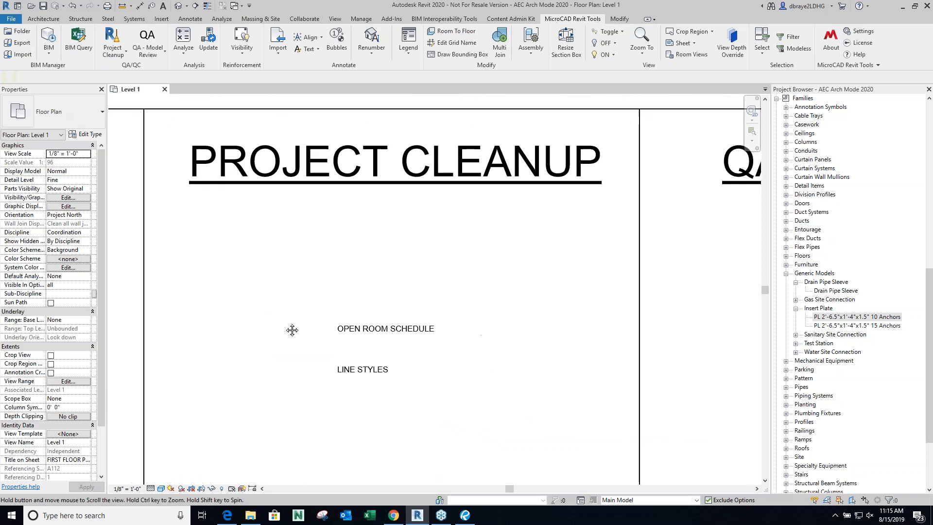
pyautogui.click(112, 52)
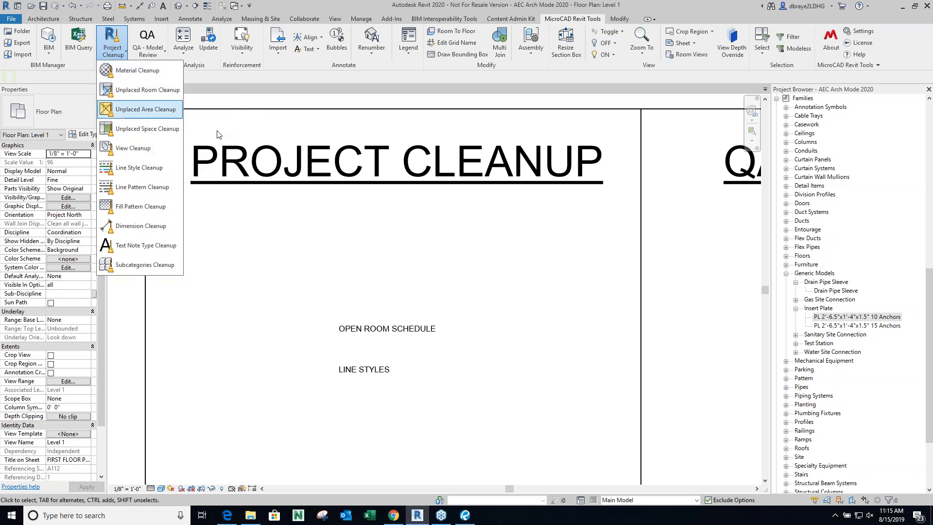
pyautogui.click(931, 305)
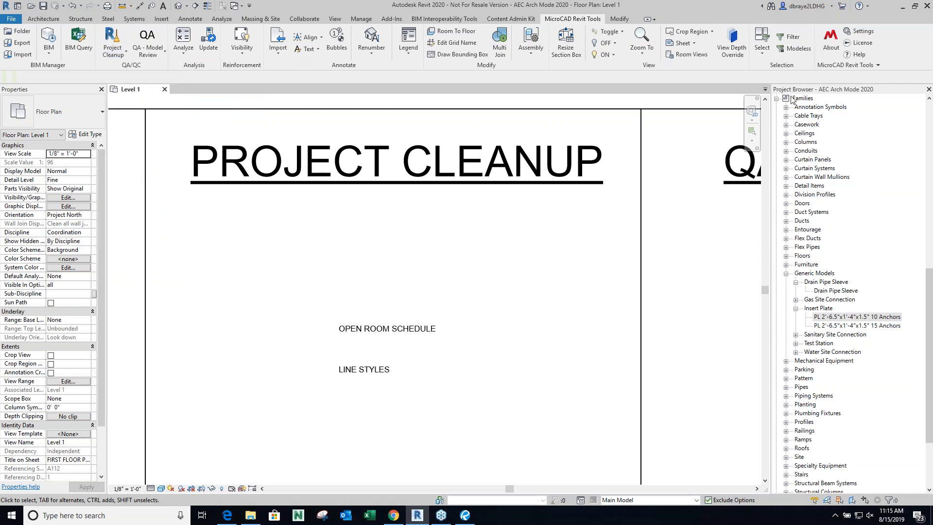
# Open the Room Schedule and check its rows for rooms that are not placed.
pyautogui.click(776, 99)
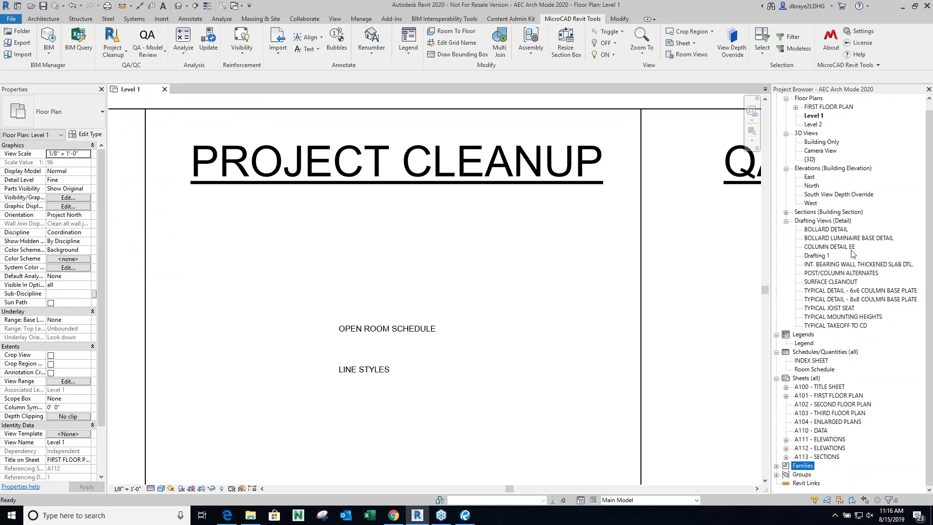
pyautogui.click(805, 370)
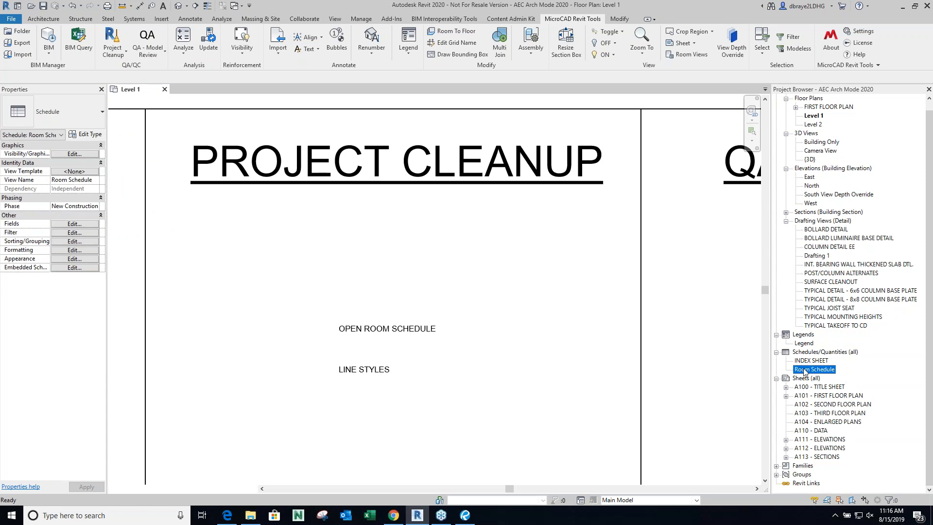
pyautogui.doubleClick(805, 371)
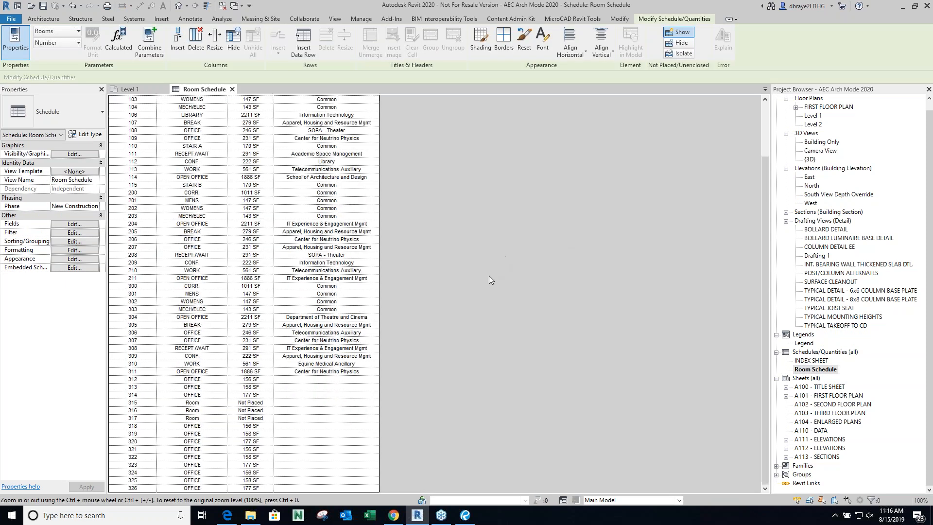
pyautogui.scroll(3, 410, 368)
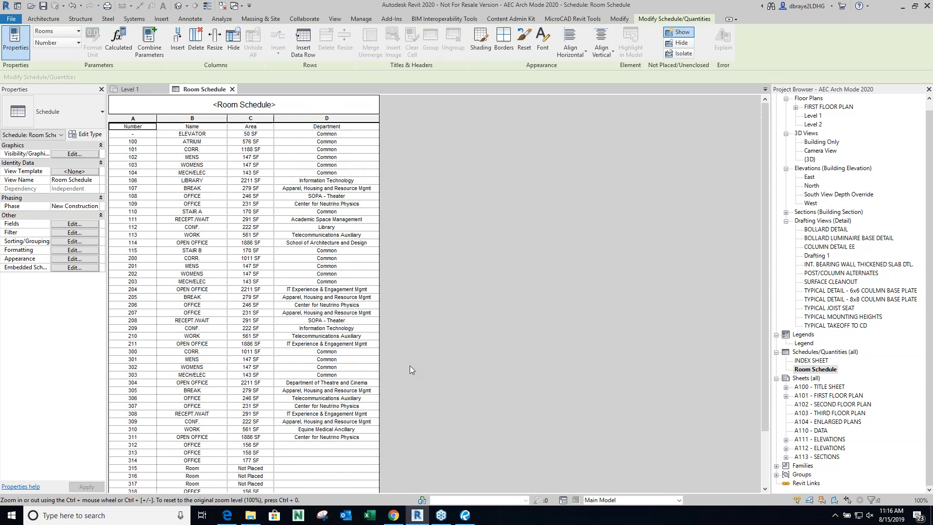
pyautogui.scroll(-3, 410, 364)
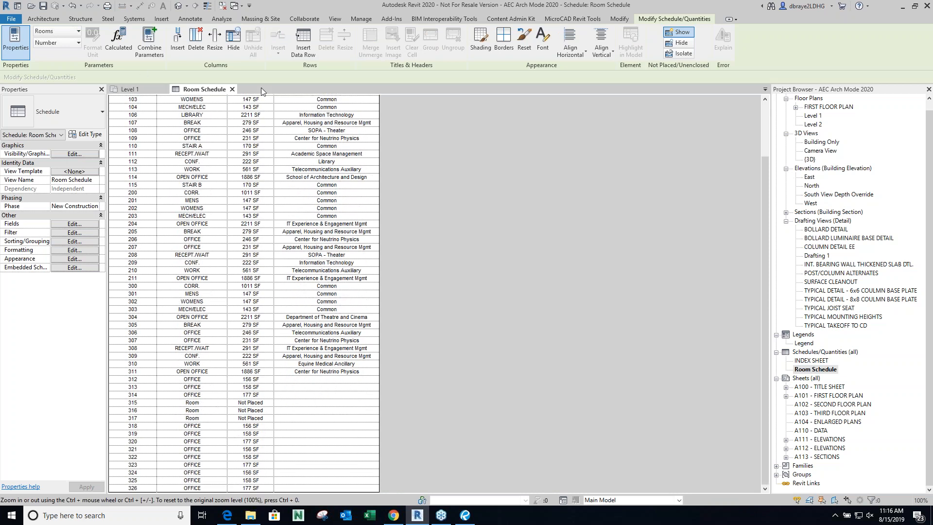
# Purge the unplaced rooms 315, 316 and 317 with Unplaced Room Cleanup, then close the Room Schedule.
pyautogui.click(572, 18)
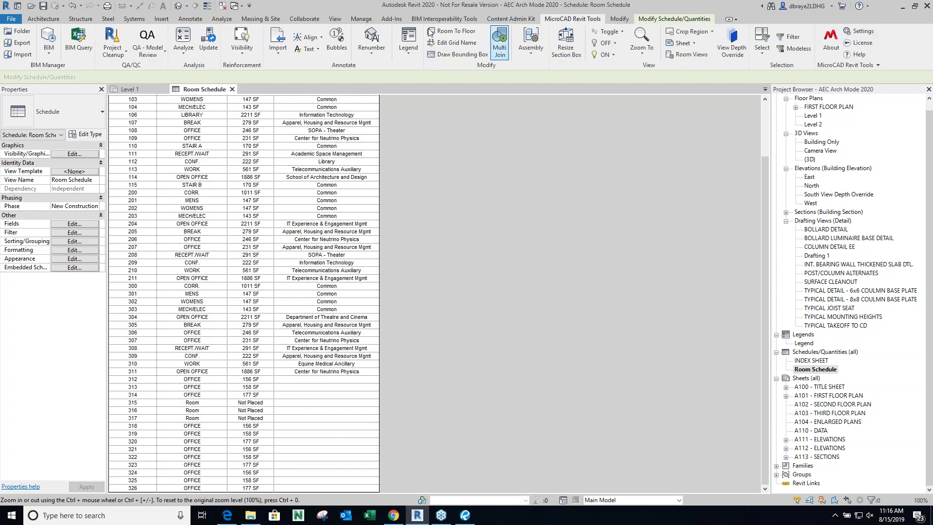
pyautogui.click(110, 49)
pyautogui.click(111, 51)
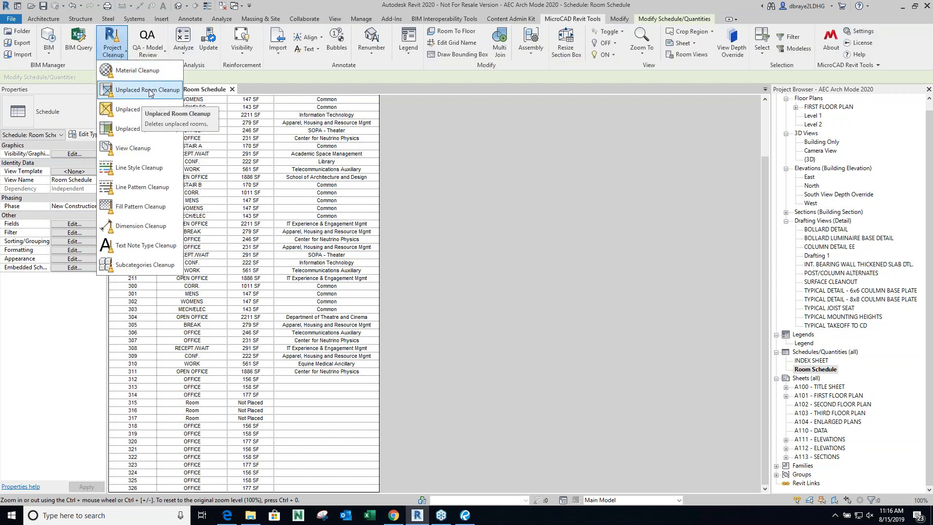
pyautogui.click(155, 93)
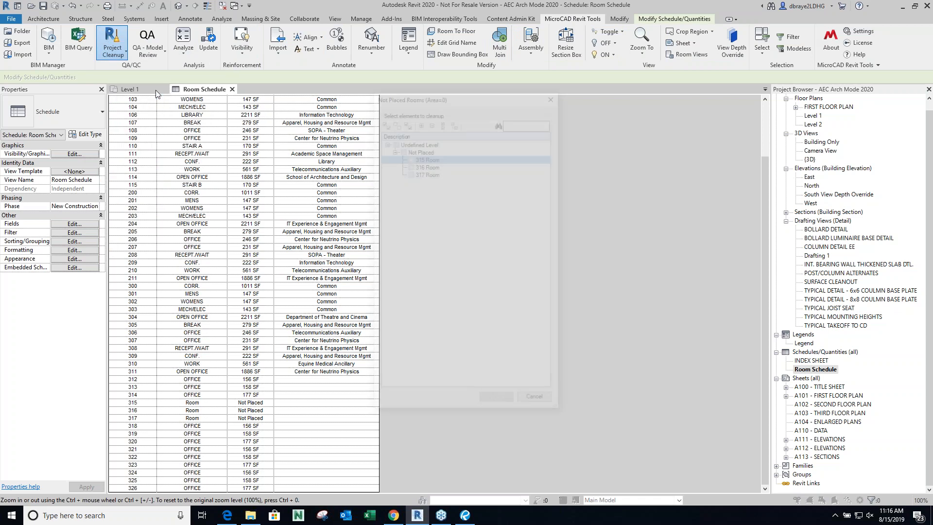
pyautogui.click(410, 157)
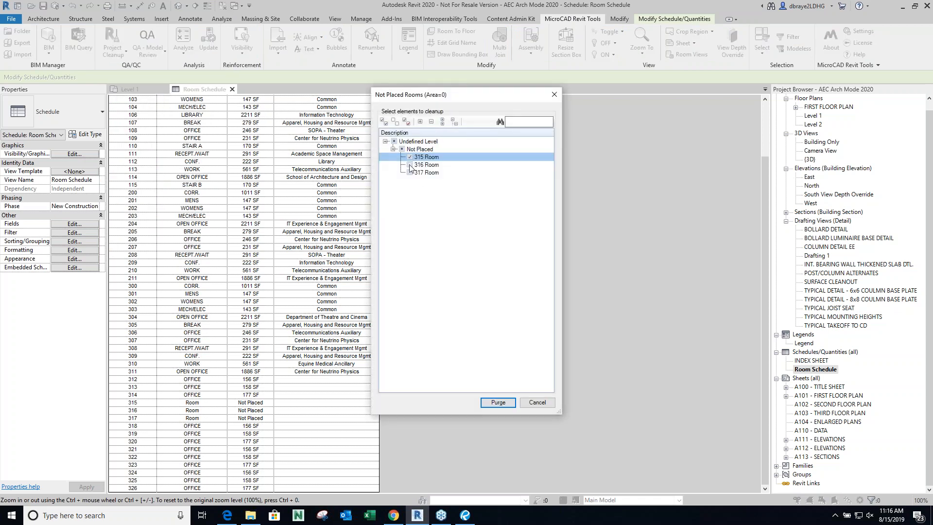
pyautogui.click(409, 165)
pyautogui.click(409, 172)
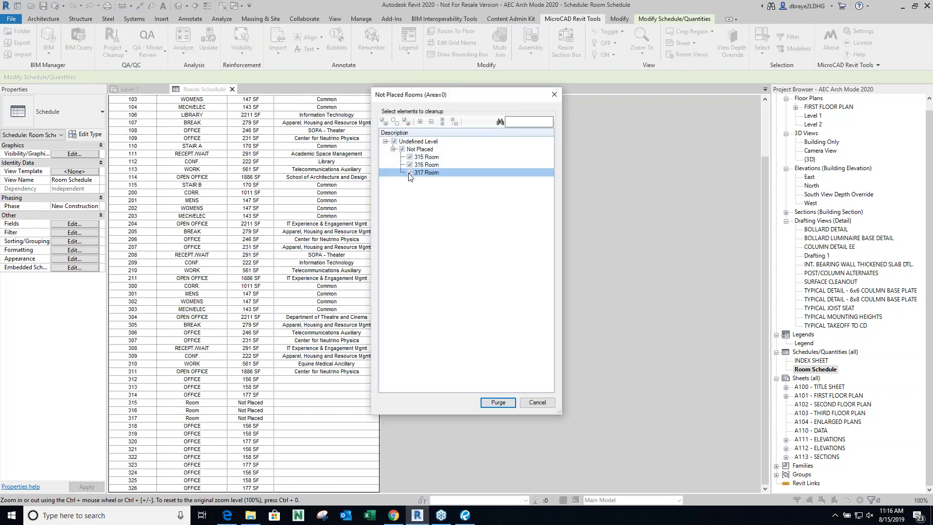
pyautogui.click(498, 402)
pyautogui.click(488, 278)
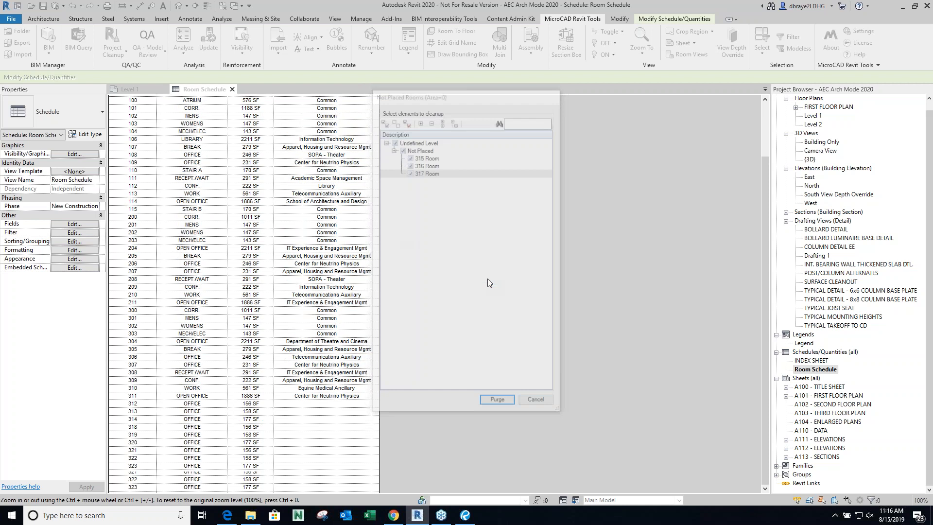
pyautogui.click(232, 89)
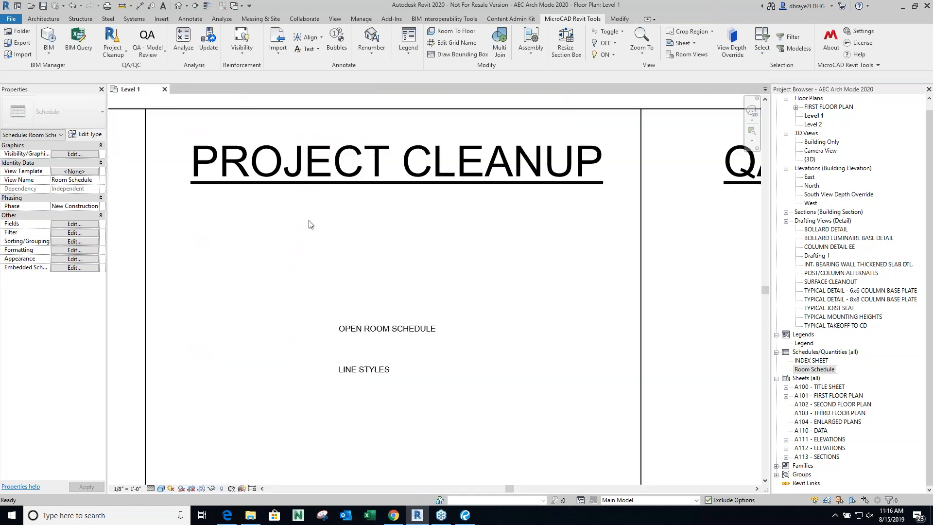
# Purge the line styles Trash, My Line Style and Don't touch me with Line Style Cleanup, confirming the deletion.
pyautogui.click(124, 53)
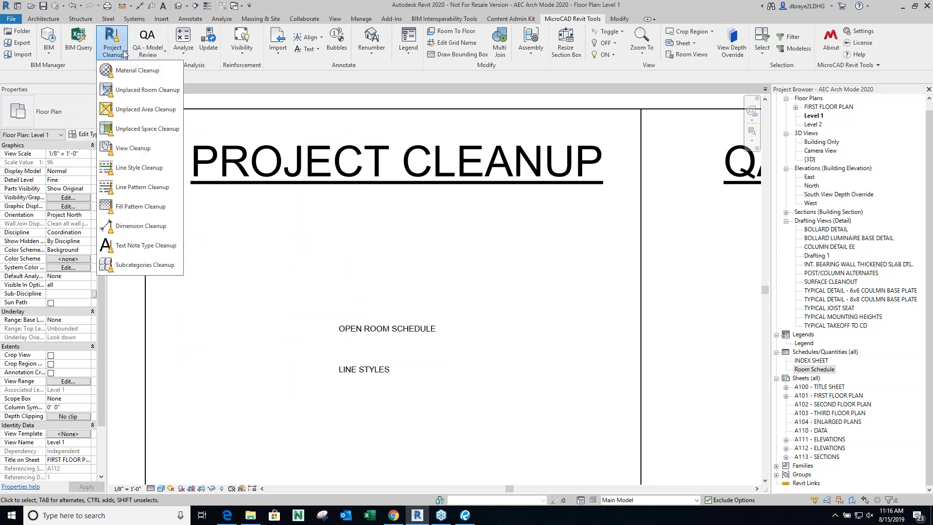
pyautogui.click(146, 170)
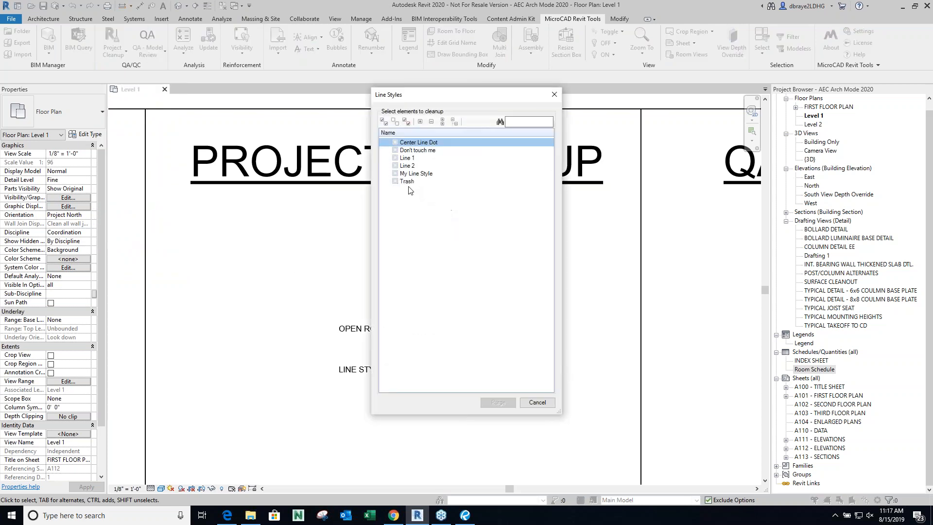
pyautogui.click(396, 182)
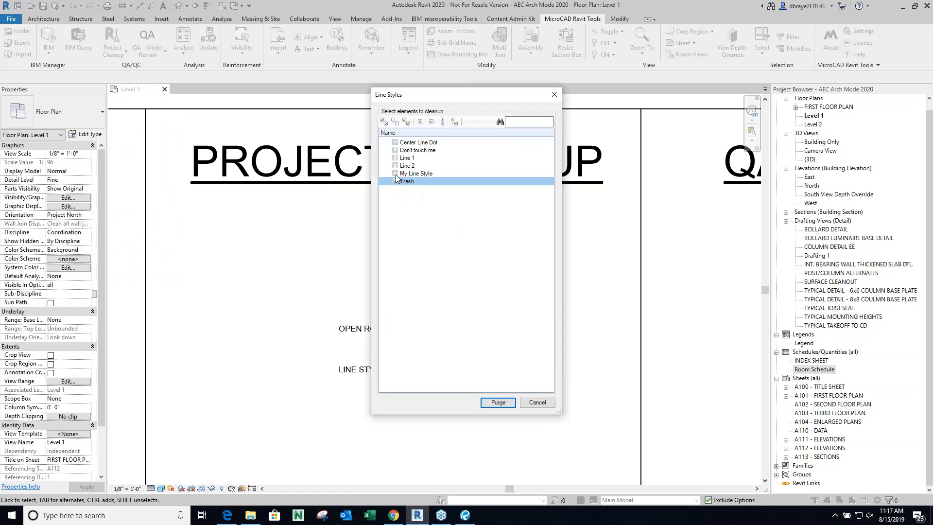
pyautogui.click(395, 174)
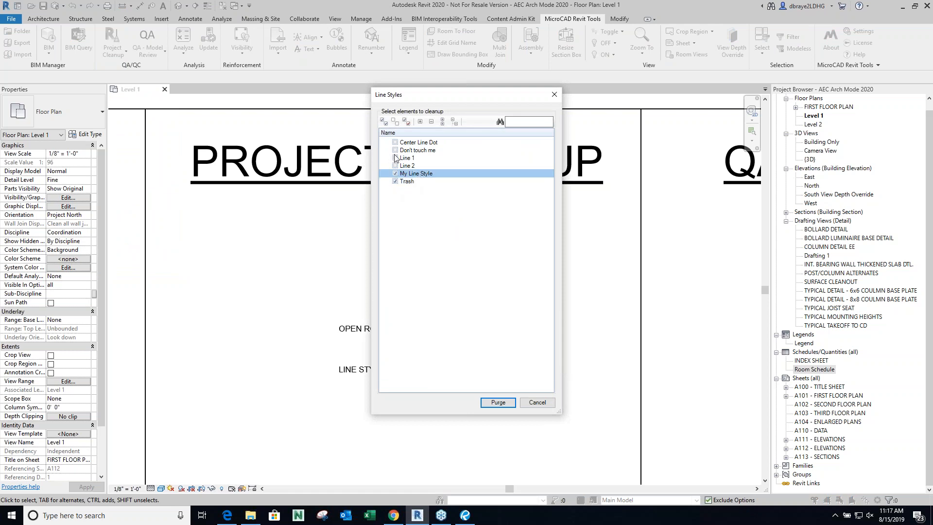
pyautogui.click(395, 150)
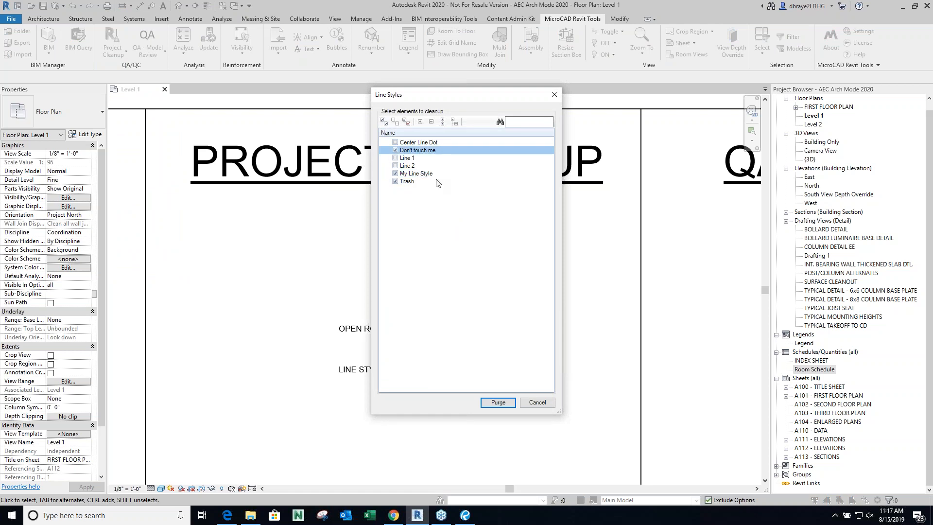
pyautogui.click(502, 403)
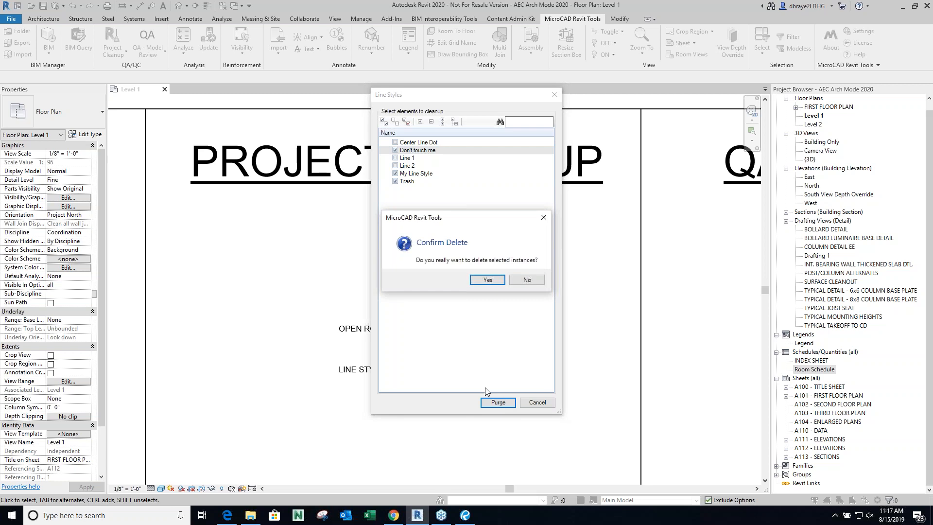
pyautogui.click(484, 280)
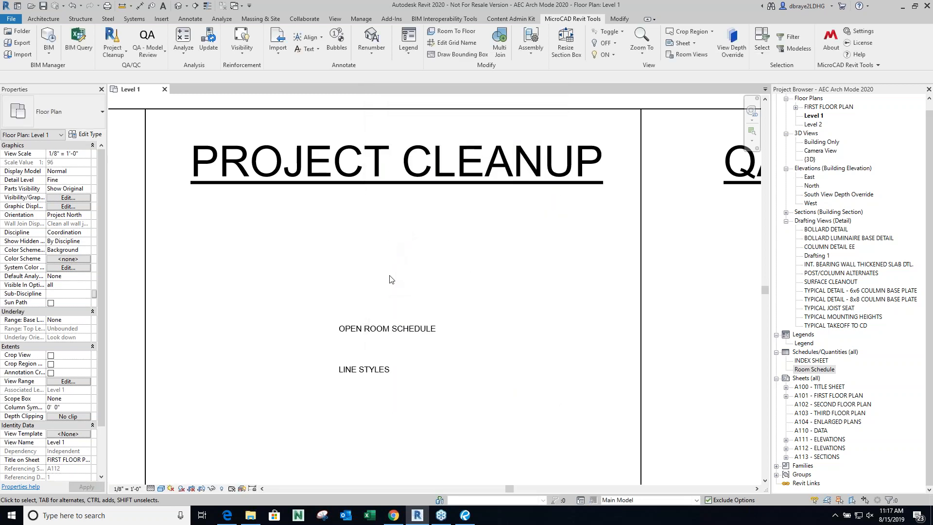
# Use QA/QC Tags on the Doors category in the QA MODEL REVIEW area to select the untagged door instances.
pyautogui.scroll(-3, 390, 279)
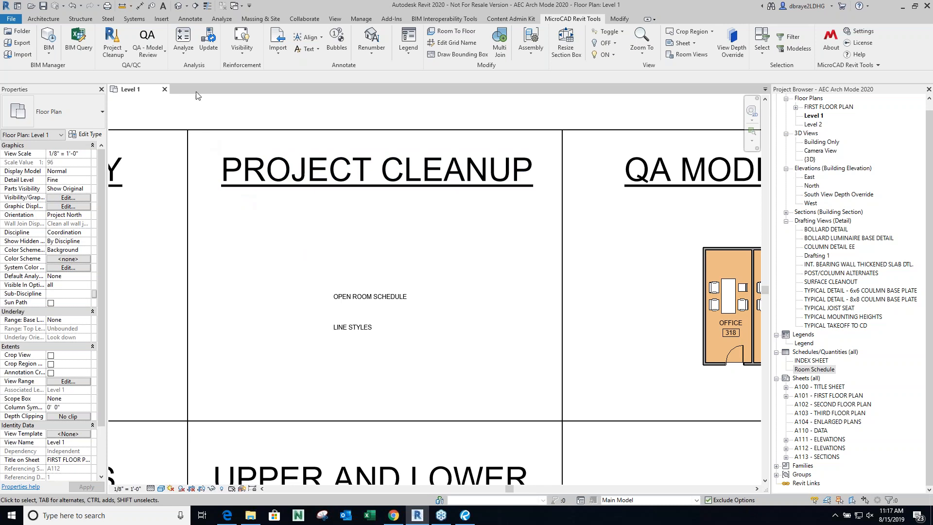
pyautogui.moveTo(441, 272); pyautogui.dragTo(356, 273, button='middle')
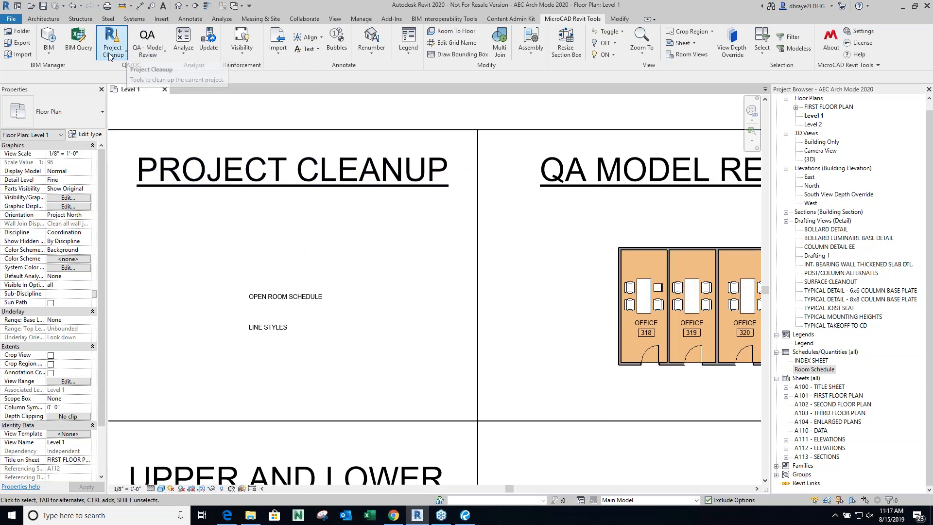
pyautogui.click(154, 57)
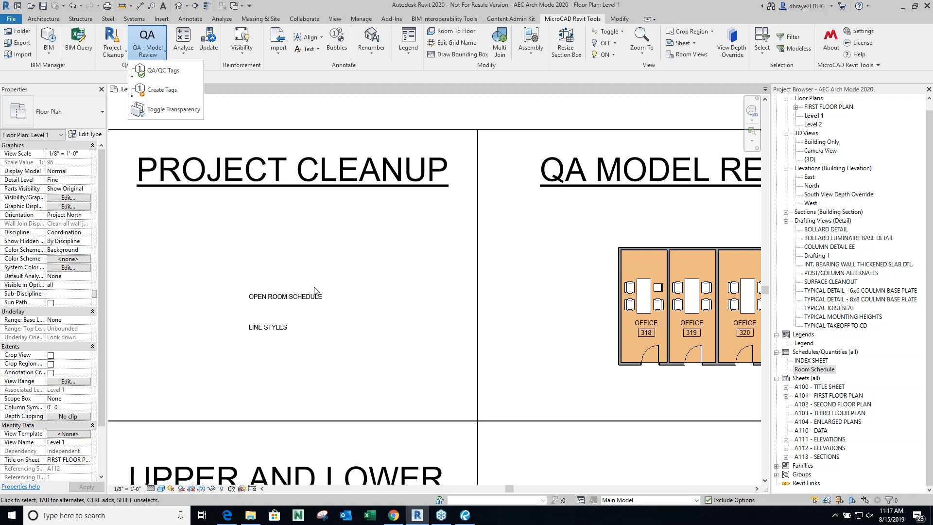
pyautogui.click(419, 311)
pyautogui.moveTo(593, 328); pyautogui.dragTo(404, 343, button='middle')
pyautogui.scroll(3, 404, 343)
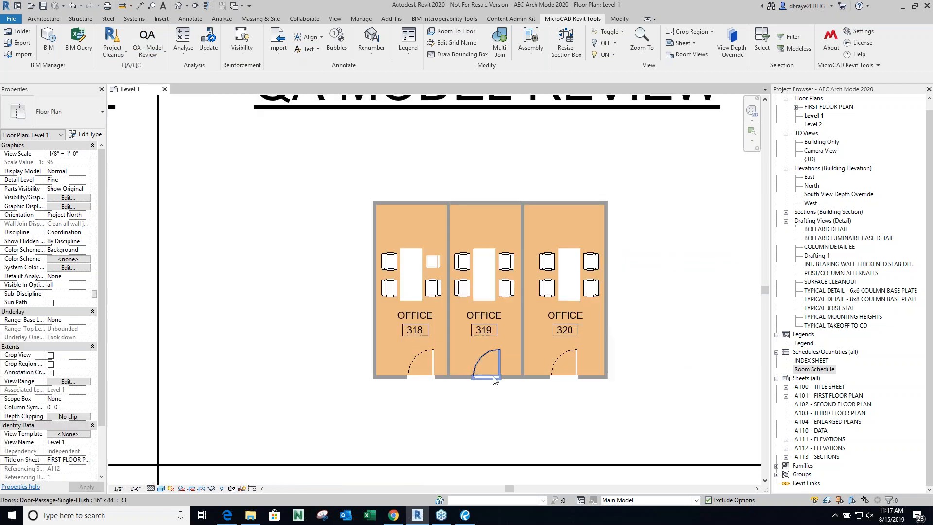
pyautogui.click(146, 55)
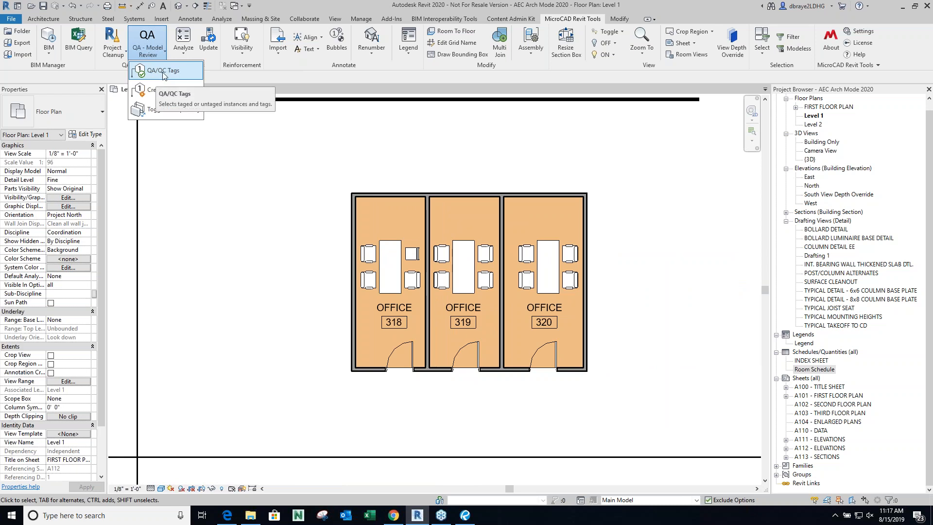
pyautogui.click(163, 72)
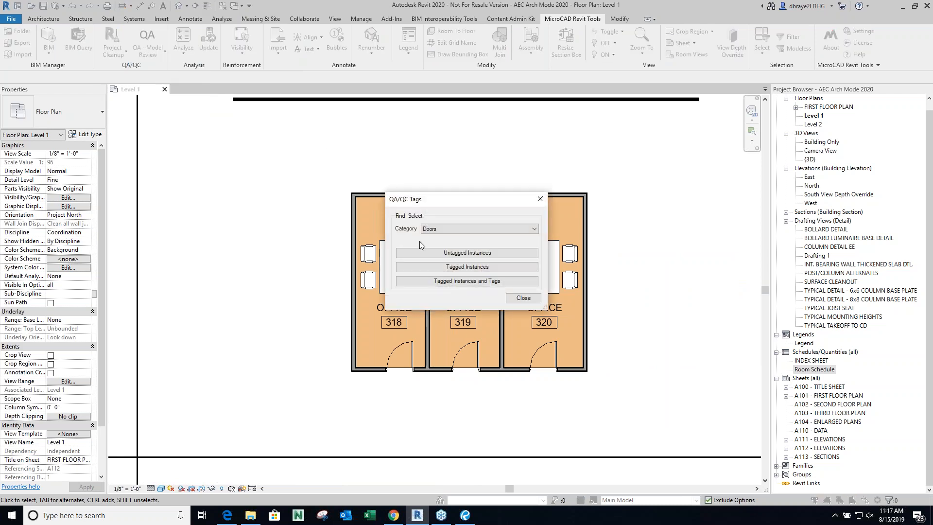
pyautogui.moveTo(456, 202); pyautogui.dragTo(670, 222)
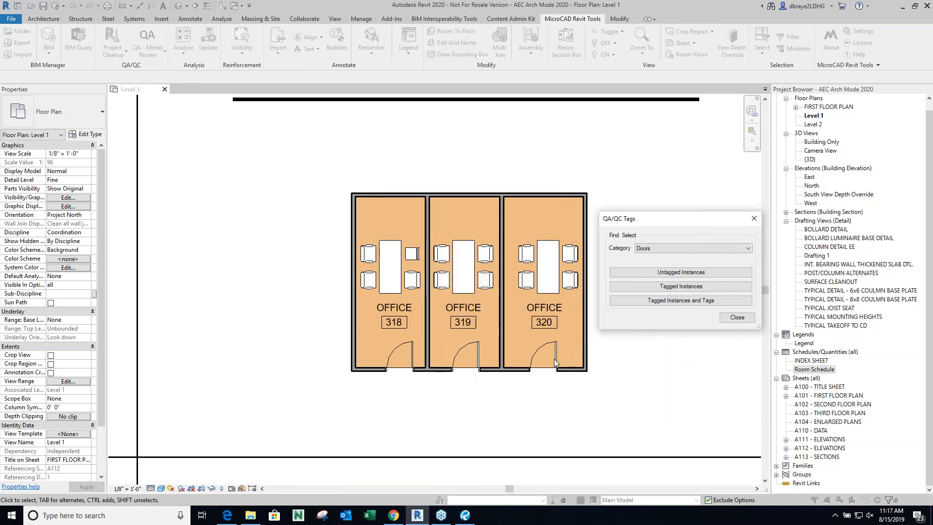
pyautogui.click(673, 276)
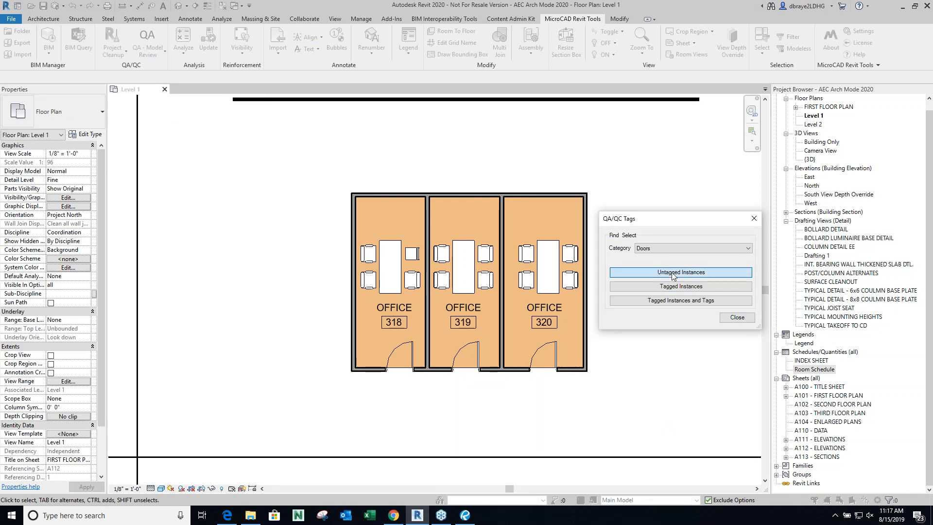
# Inspect the selected untagged doors of offices 318 to 320, then clear the selection.
pyautogui.scroll(2, 533, 368)
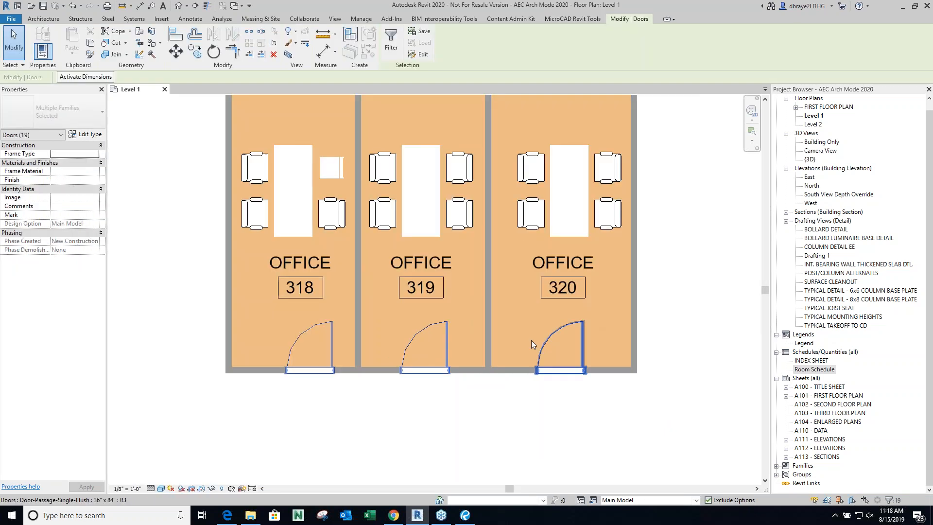
pyautogui.click(318, 410)
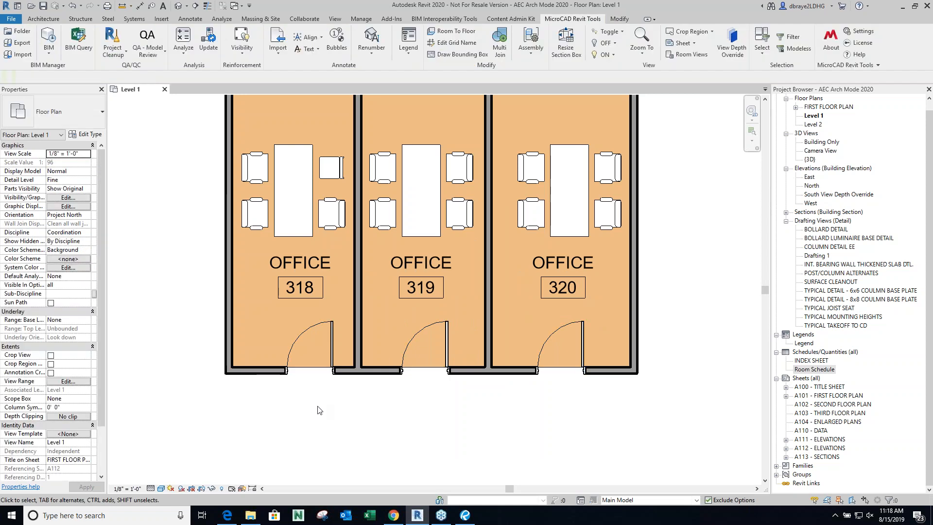
pyautogui.scroll(-7, 318, 410)
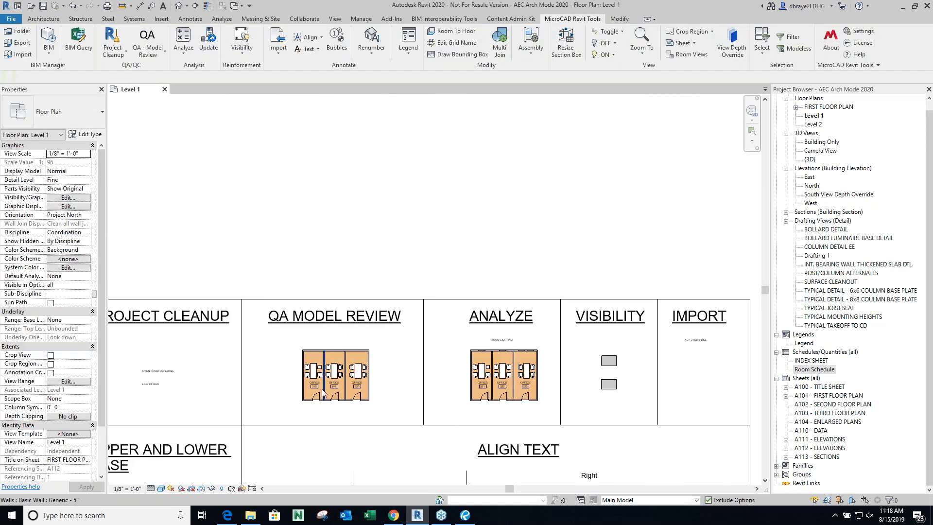
# Use QA/QC Tags on the Doors category to select the tagged door instances, check the doors at Stair B, then clear the selection.
pyautogui.scroll(-2, 321, 389)
pyautogui.moveTo(399, 377); pyautogui.dragTo(286, 333, button='middle')
pyautogui.scroll(7, 570, 379)
pyautogui.moveTo(569, 379); pyautogui.dragTo(516, 383, button='middle')
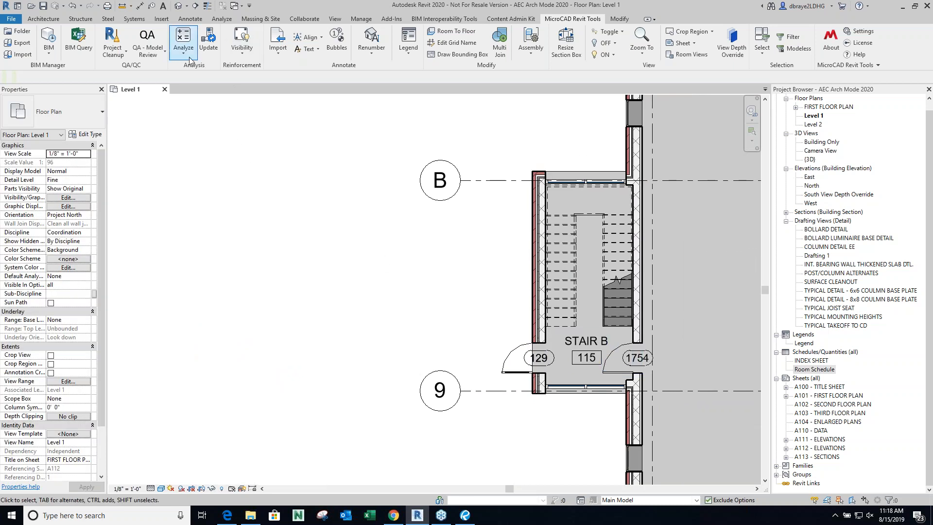
pyautogui.click(148, 48)
pyautogui.click(153, 71)
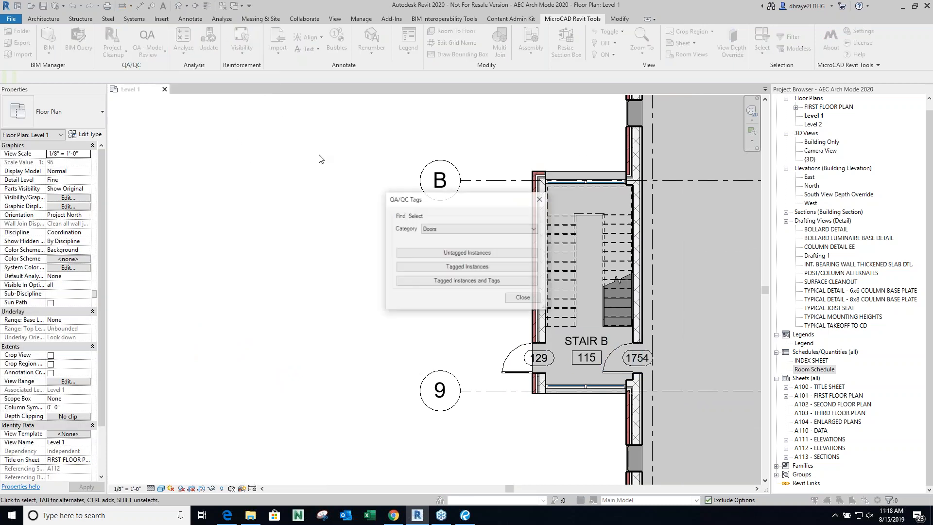
pyautogui.click(424, 272)
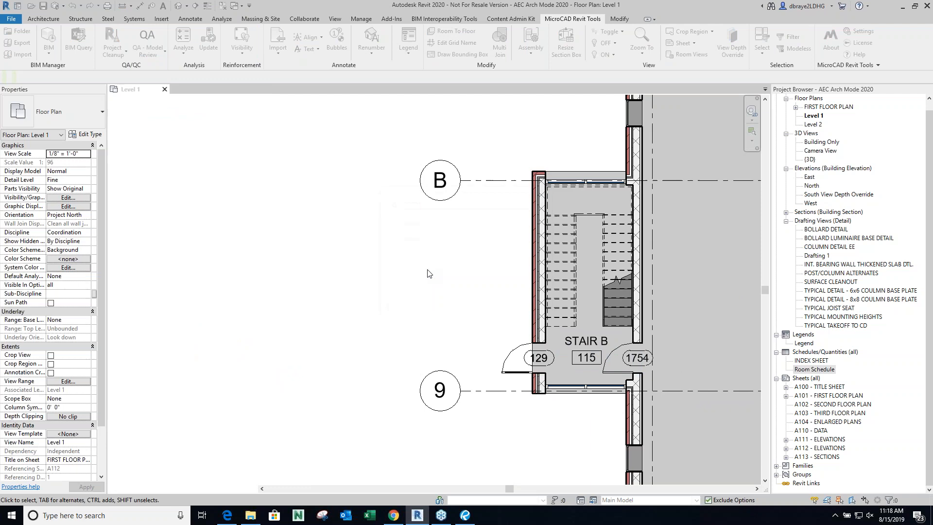
pyautogui.scroll(3, 555, 381)
pyautogui.scroll(2, 555, 381)
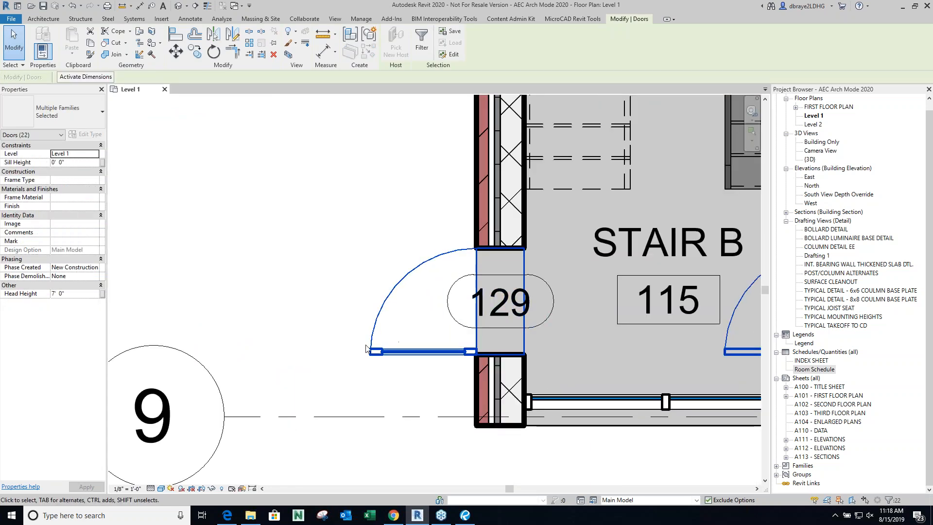
pyautogui.click(573, 19)
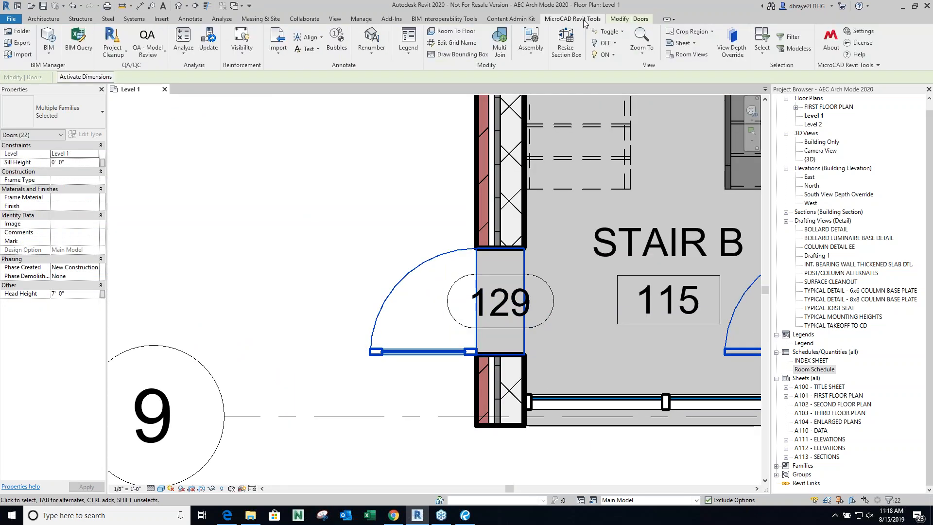
pyautogui.press('Escape')
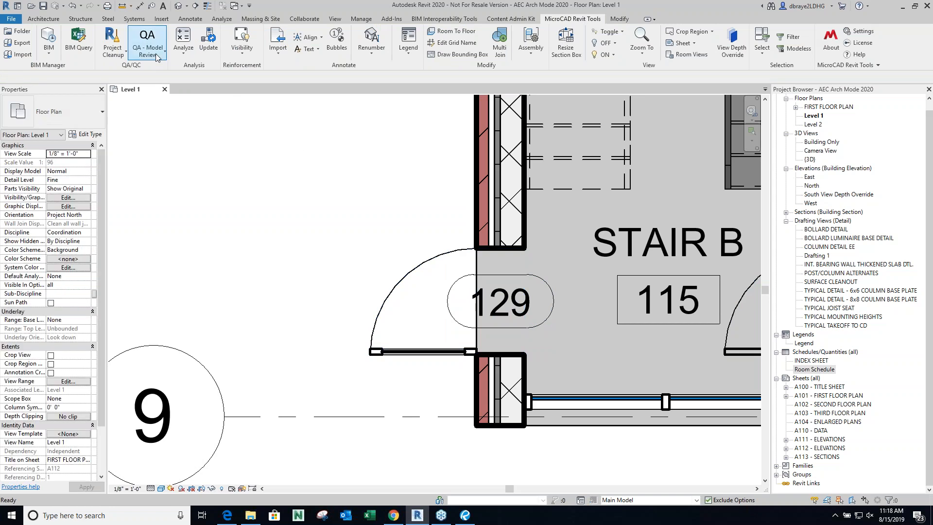
# Create tags on the doors of offices 318 to 320 from the Door tags definition with Offset Y 0, then undo the tag creation.
pyautogui.click(156, 57)
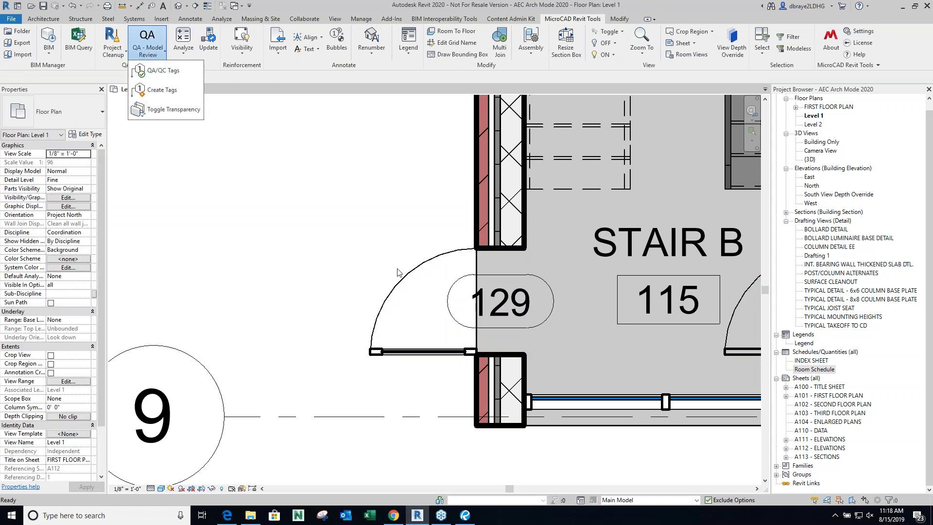
pyautogui.scroll(-3, 397, 272)
pyautogui.scroll(-2, 398, 272)
pyautogui.scroll(-2, 361, 289)
pyautogui.moveTo(177, 273); pyautogui.dragTo(523, 272, button='middle')
pyautogui.moveTo(415, 271); pyautogui.dragTo(577, 265, button='middle')
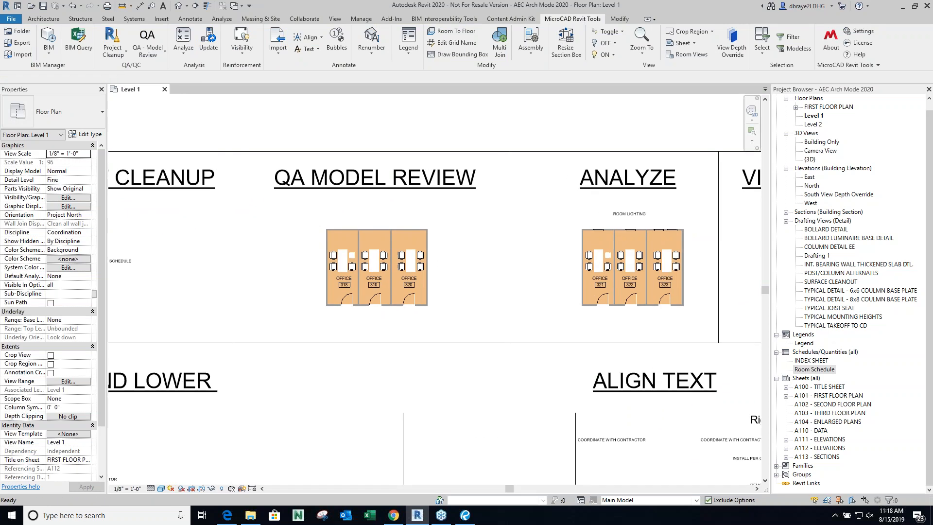
pyautogui.scroll(3, 381, 297)
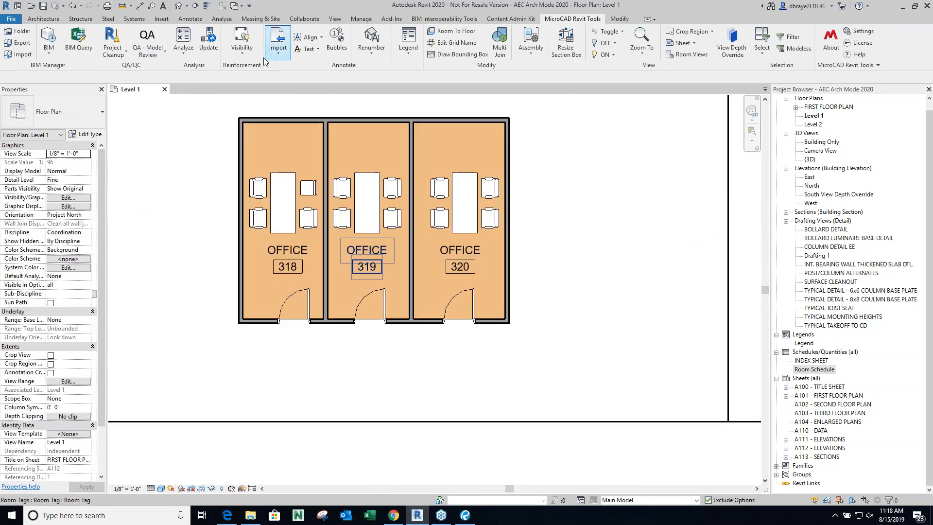
pyautogui.click(151, 53)
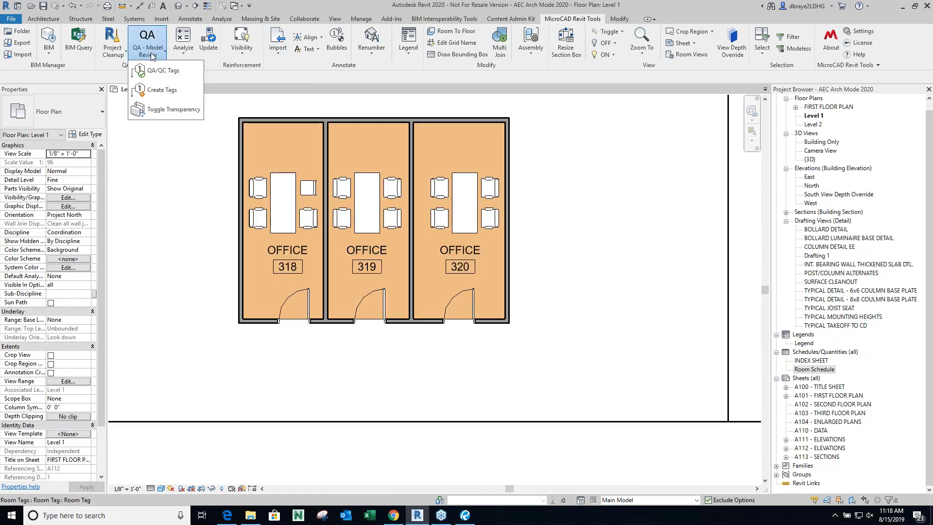
pyautogui.click(155, 91)
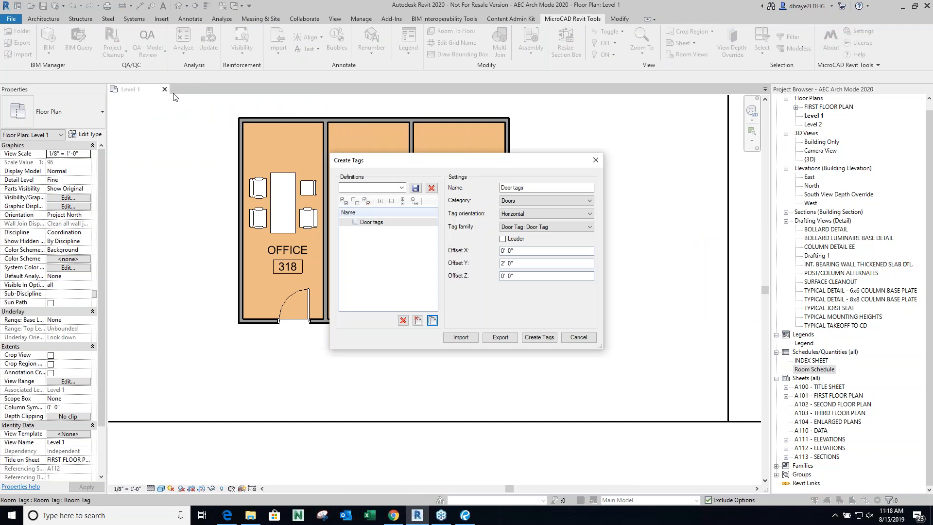
pyautogui.moveTo(514, 263); pyautogui.dragTo(503, 263)
pyautogui.write('0')
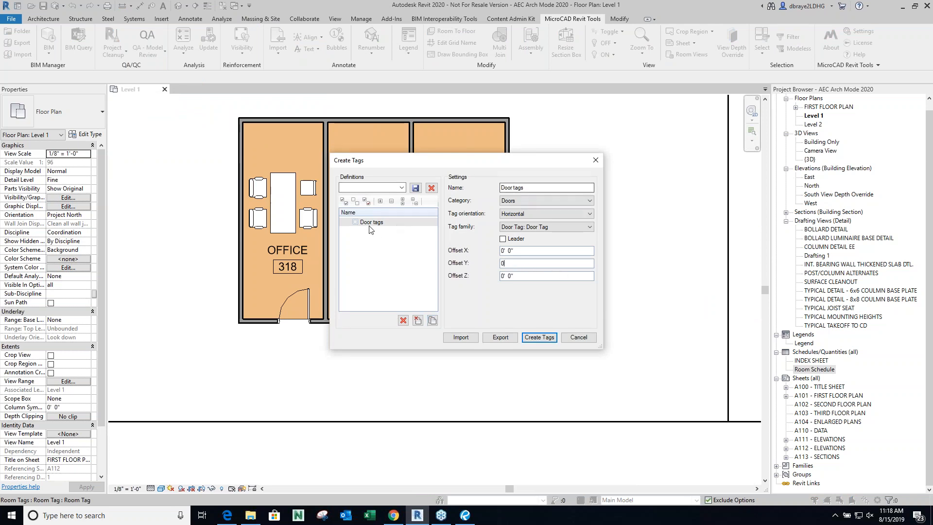
pyautogui.click(356, 223)
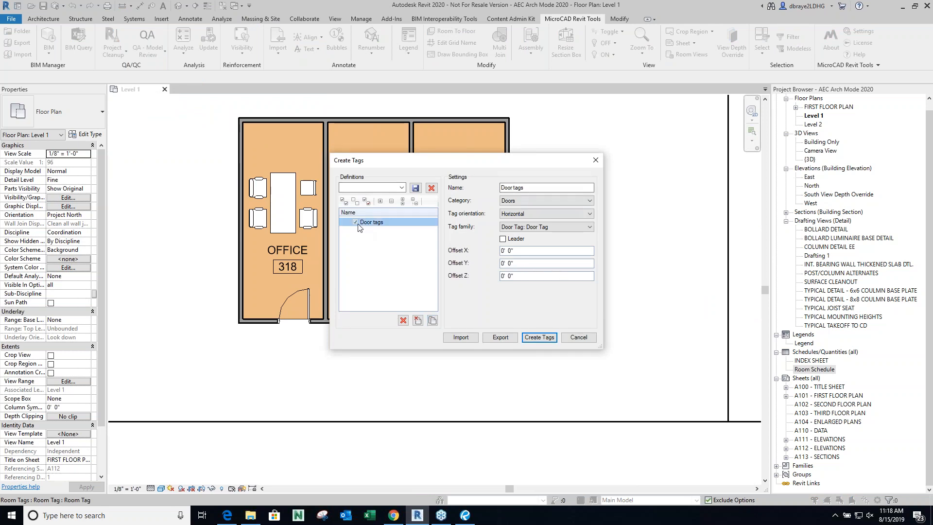
pyautogui.click(535, 339)
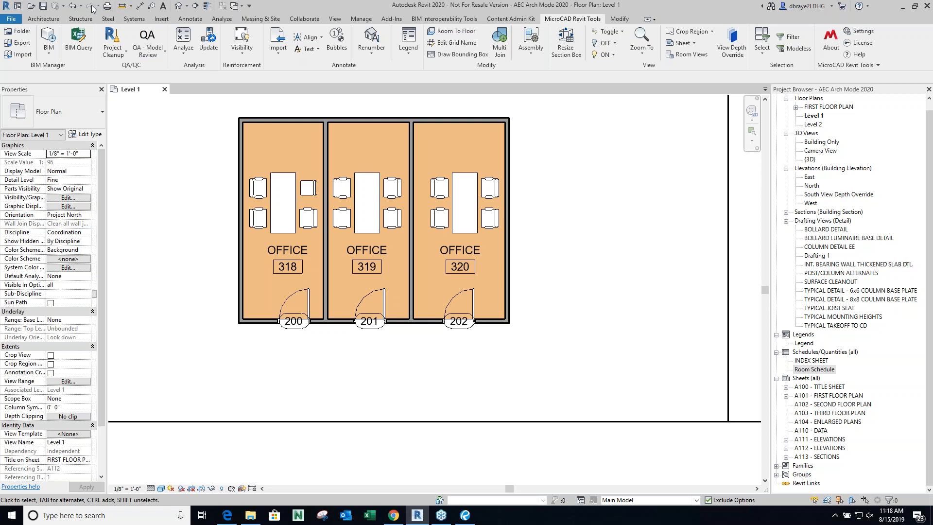
pyautogui.click(72, 7)
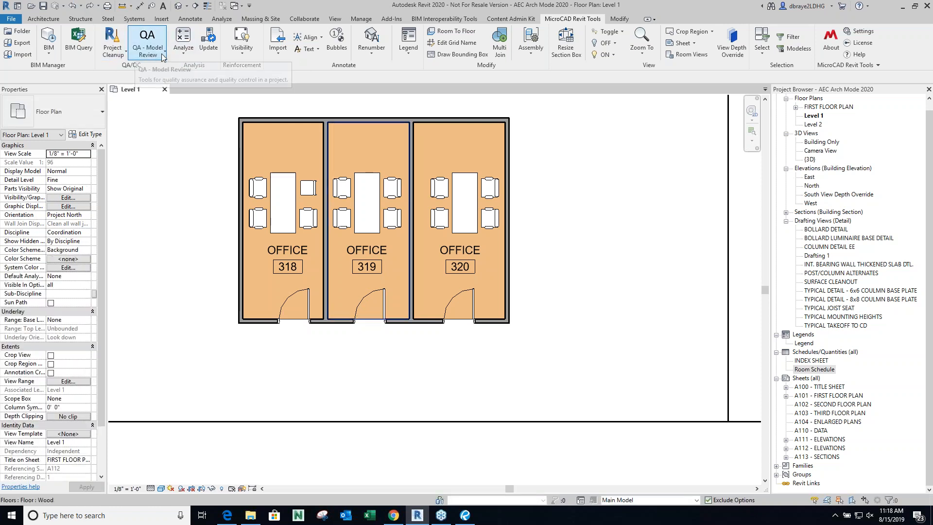
# Use Toggle Transparency on the table and the four chairs in office 319.
pyautogui.click(148, 47)
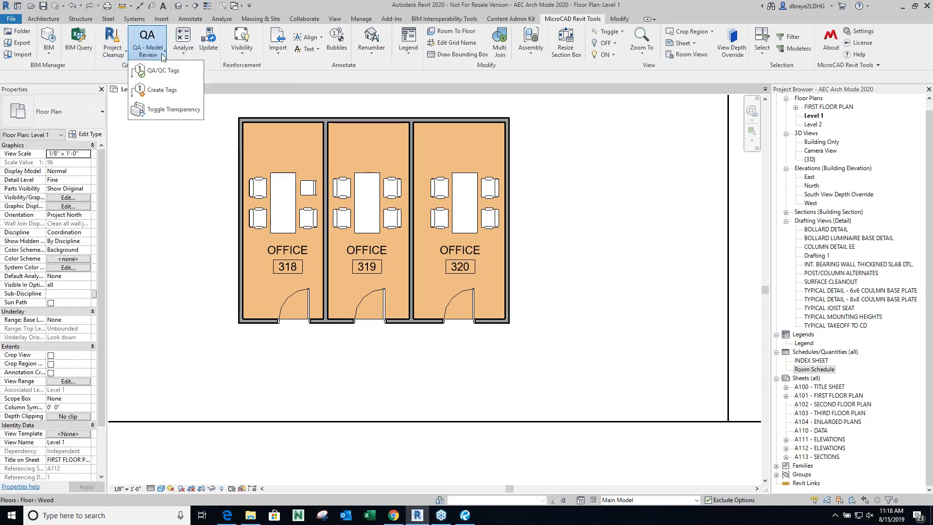
pyautogui.click(182, 111)
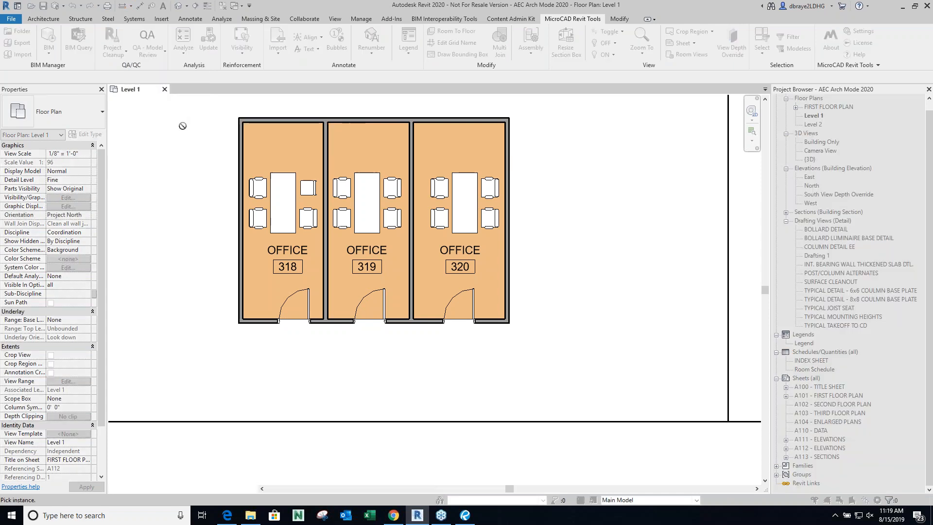
pyautogui.click(361, 211)
pyautogui.click(392, 188)
pyautogui.click(392, 219)
pyautogui.click(342, 218)
pyautogui.click(345, 196)
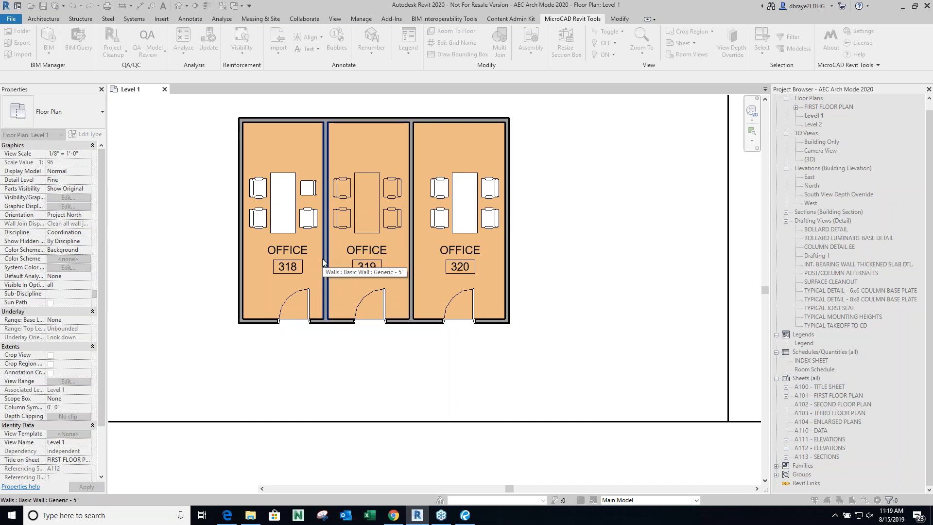
pyautogui.moveTo(337, 248); pyautogui.dragTo(350, 290, button='middle')
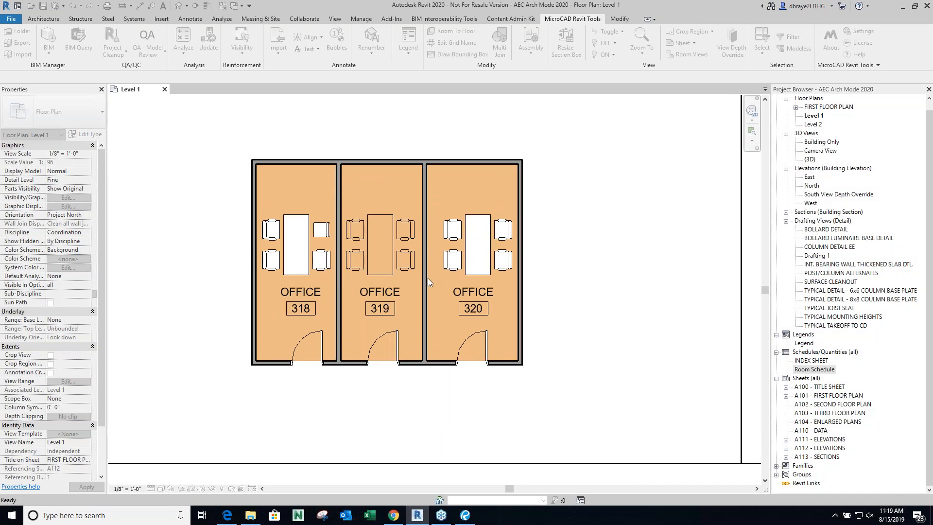
# Run the Room Lighting analysis in the ANALYZE area and compare the rows of offices 321 to 323 with their windows in the plan.
pyautogui.scroll(-4, 397, 238)
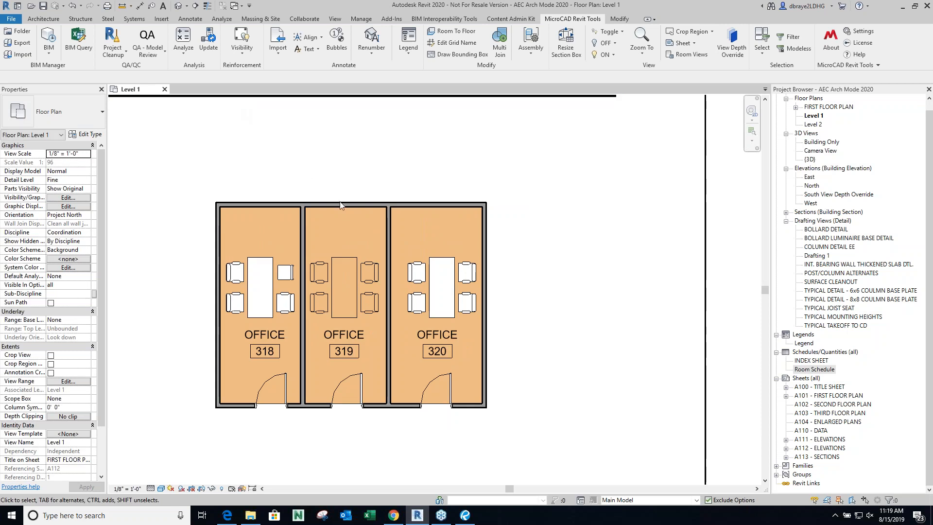
pyautogui.moveTo(397, 238); pyautogui.dragTo(218, 252, button='middle')
pyautogui.scroll(4, 362, 250)
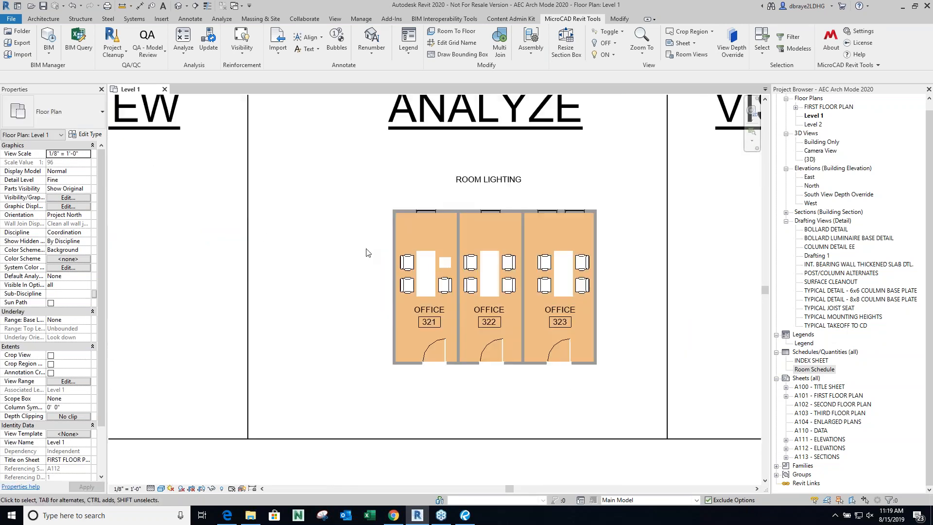
pyautogui.moveTo(379, 244); pyautogui.dragTo(378, 298, button='middle')
pyautogui.moveTo(134, 111); pyautogui.dragTo(136, 110, button='middle')
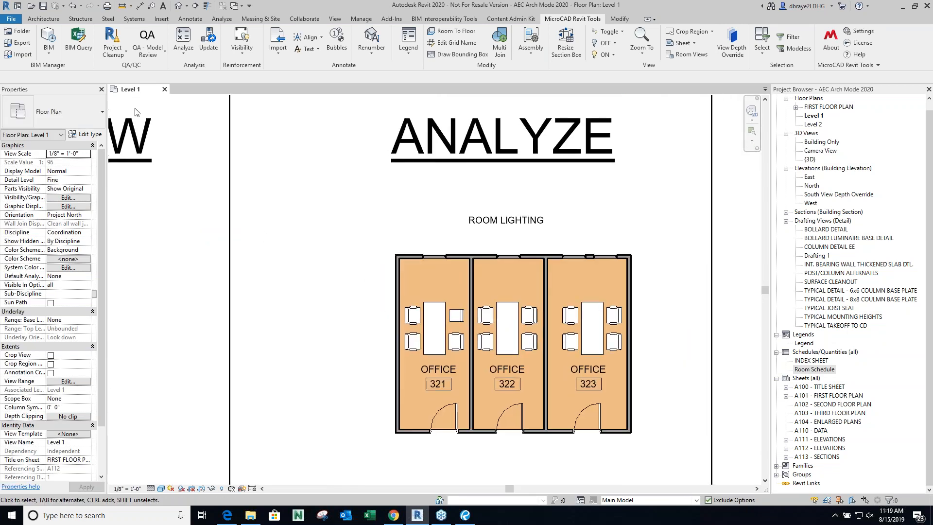
pyautogui.click(183, 51)
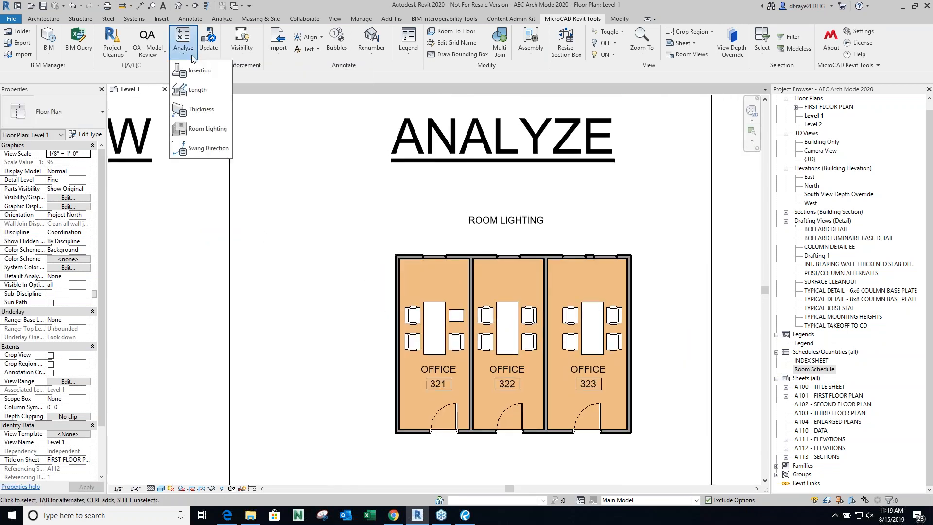
pyautogui.click(209, 135)
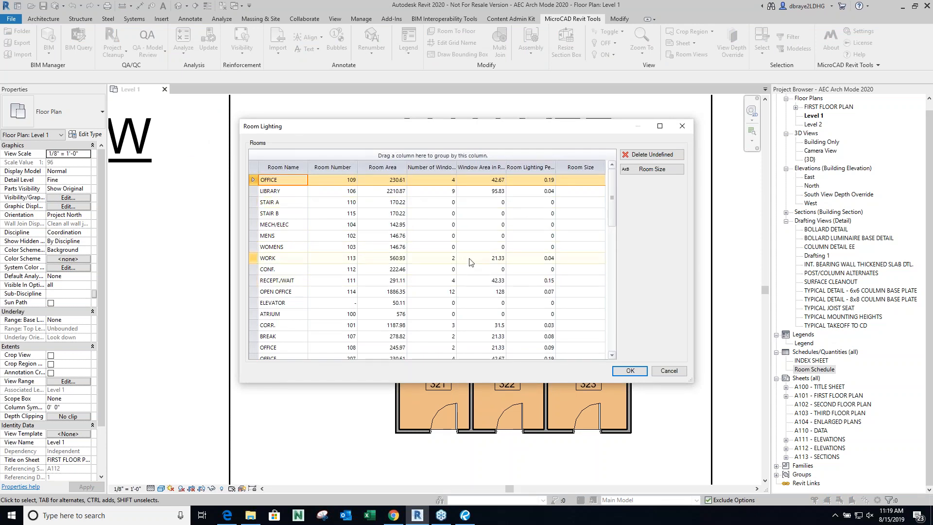
pyautogui.scroll(-12, 468, 227)
pyautogui.moveTo(590, 128); pyautogui.dragTo(732, 50)
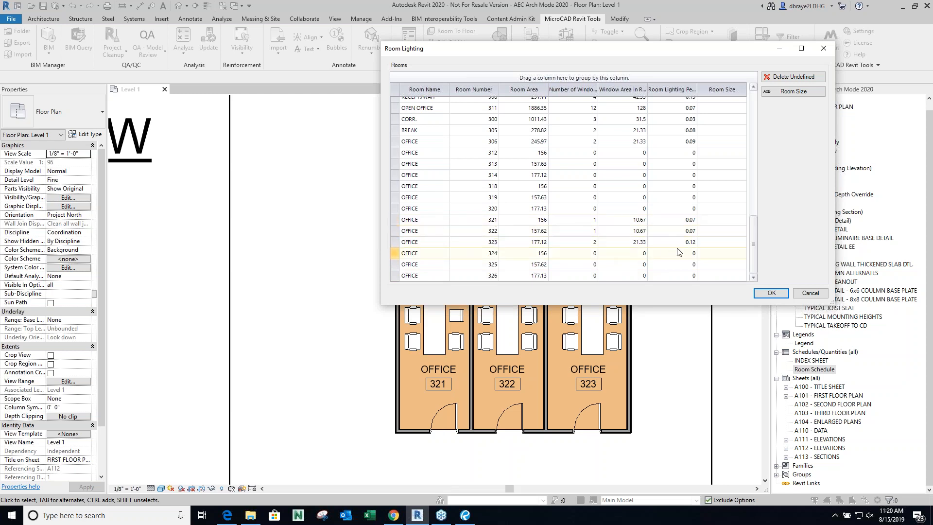
pyautogui.moveTo(695, 49); pyautogui.dragTo(388, 142)
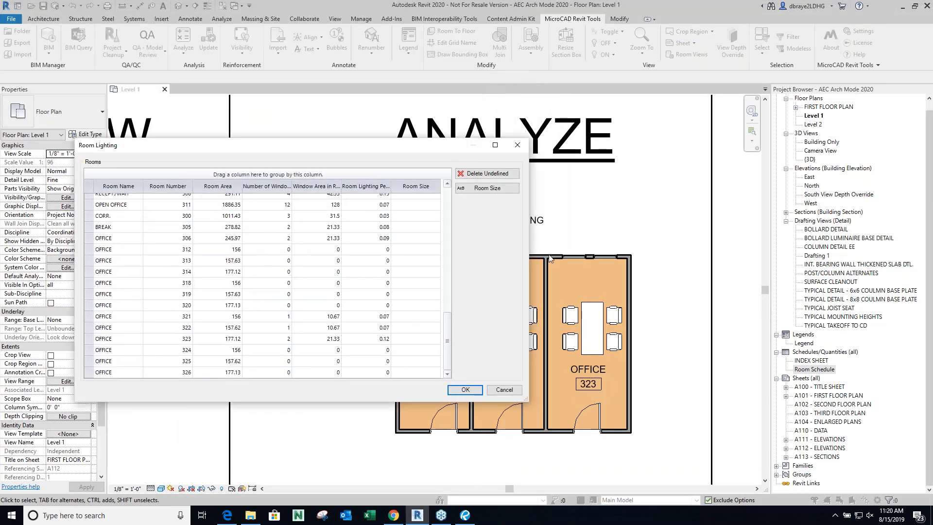
pyautogui.moveTo(506, 144); pyautogui.dragTo(682, 328)
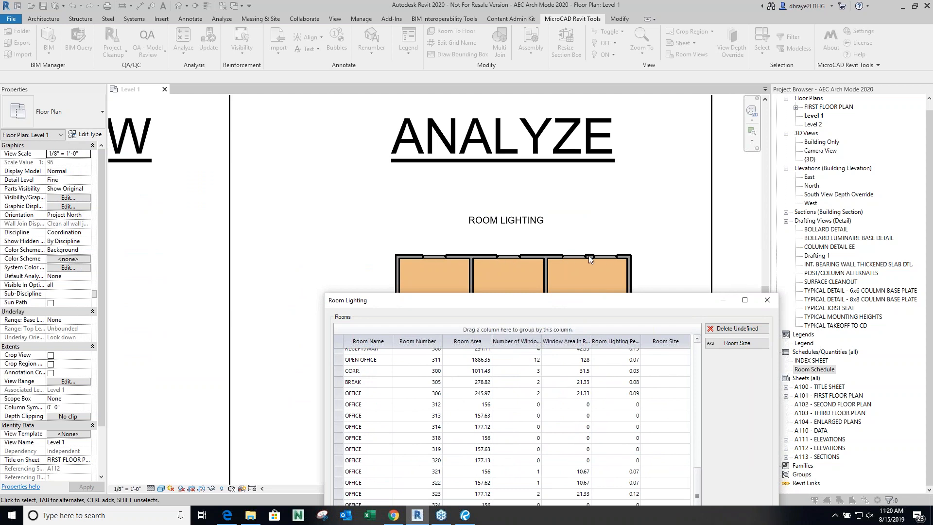
pyautogui.moveTo(624, 306); pyautogui.dragTo(552, 74)
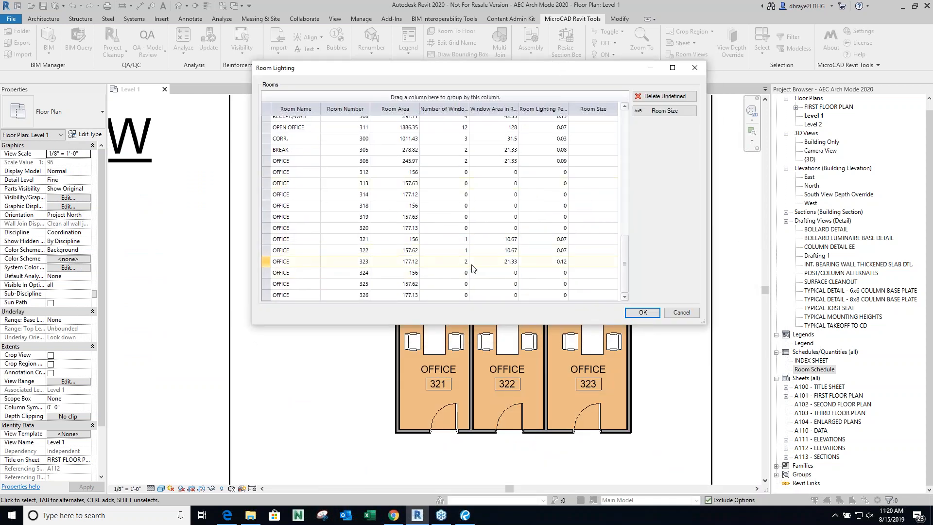
# Sort the Room Lighting list by Room Lighting Percentage, widen that column to show its full heading, and accept the analysis.
pyautogui.click(566, 109)
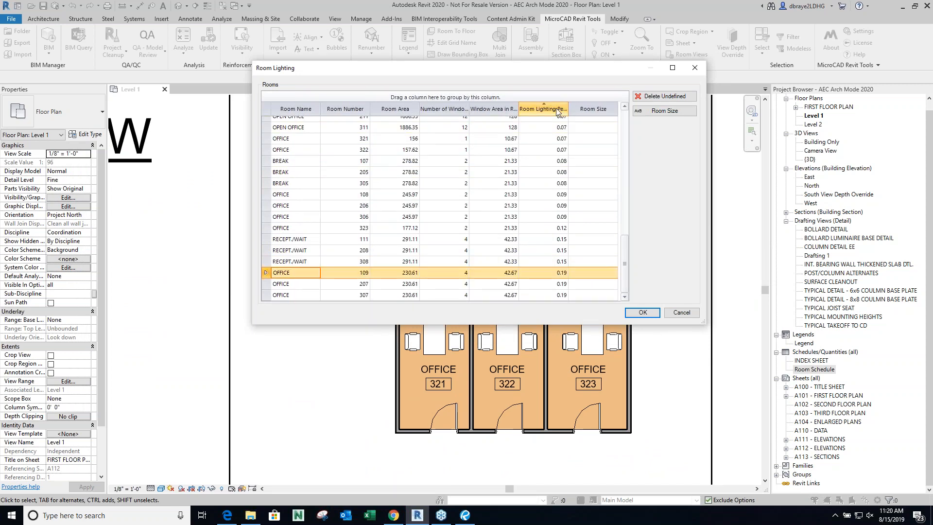
pyautogui.click(556, 108)
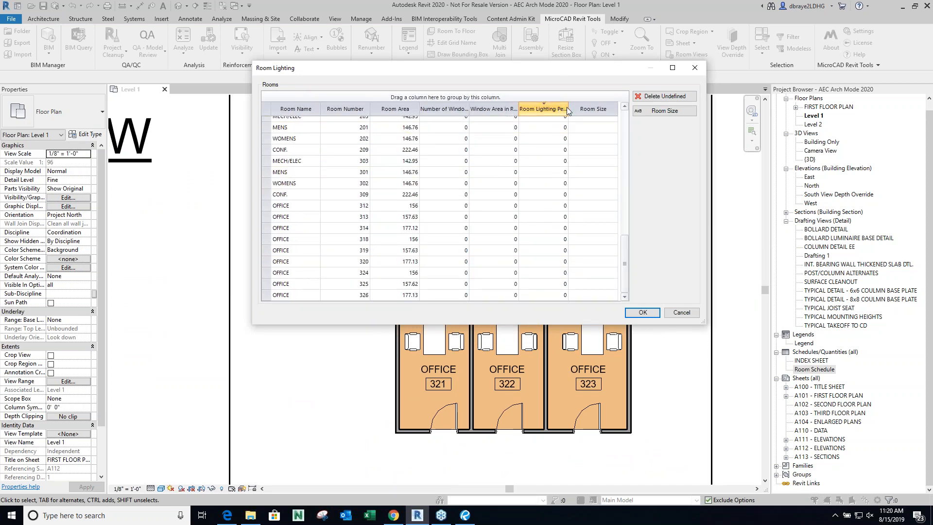
pyautogui.click(572, 108)
pyautogui.moveTo(570, 107); pyautogui.dragTo(594, 107)
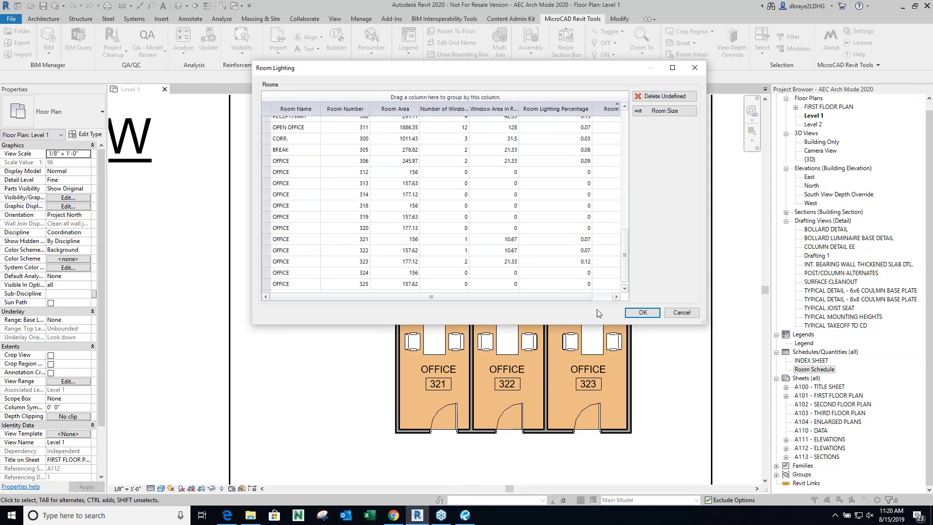
pyautogui.click(642, 313)
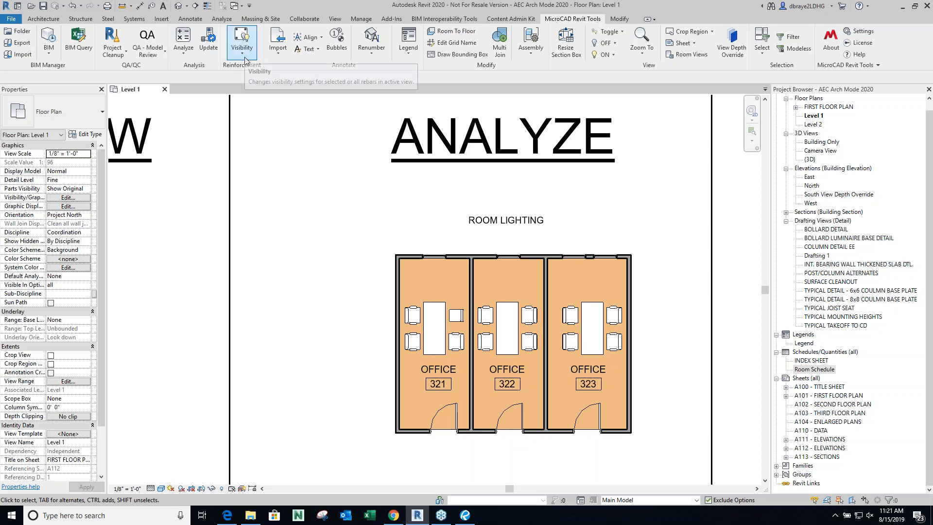
# Open the default 3D view at the two footings of the VISIBILITY area and make their rebar obscured.
pyautogui.scroll(-5, 238, 245)
pyautogui.moveTo(573, 261); pyautogui.dragTo(544, 267, button='middle')
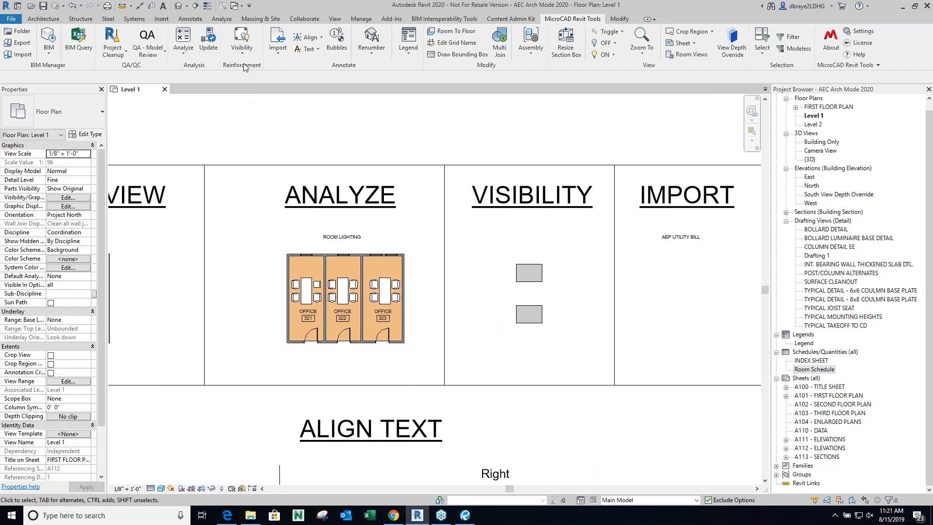
pyautogui.click(178, 6)
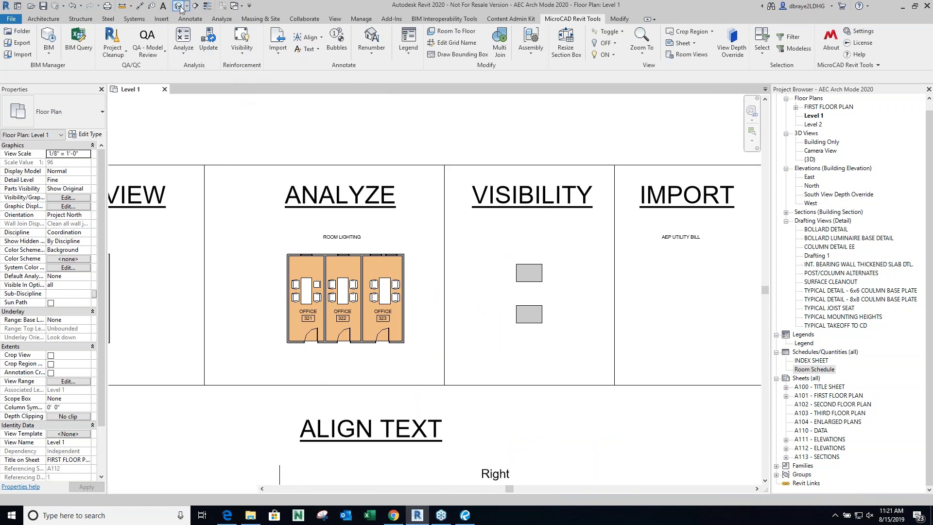
pyautogui.scroll(8, 473, 341)
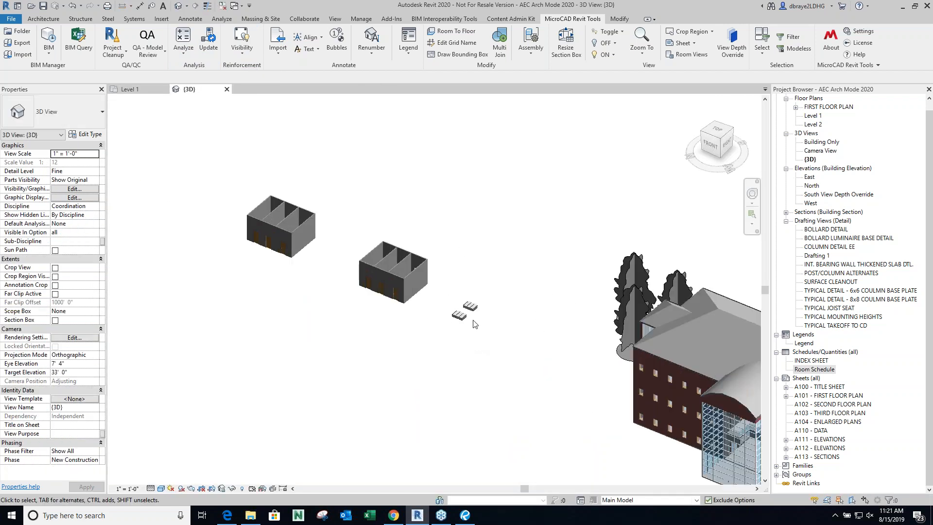
pyautogui.scroll(4, 475, 347)
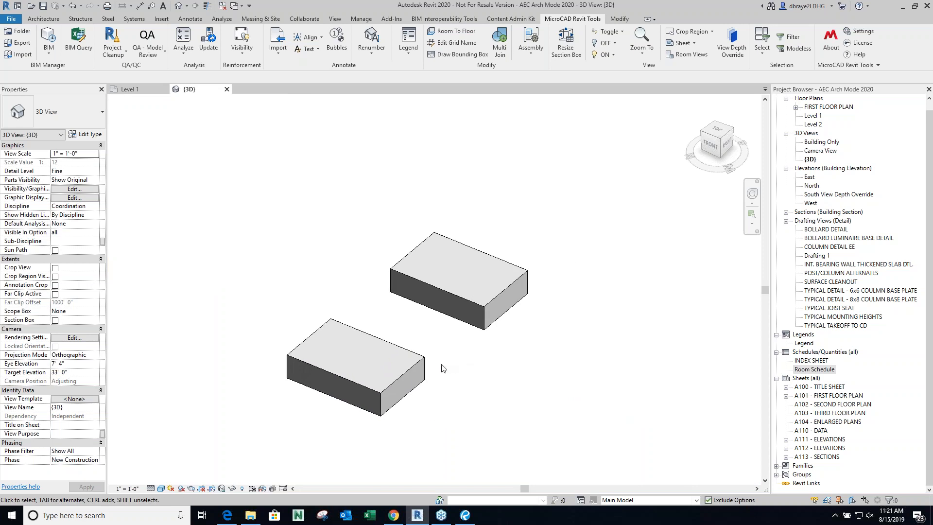
pyautogui.scroll(1, 444, 368)
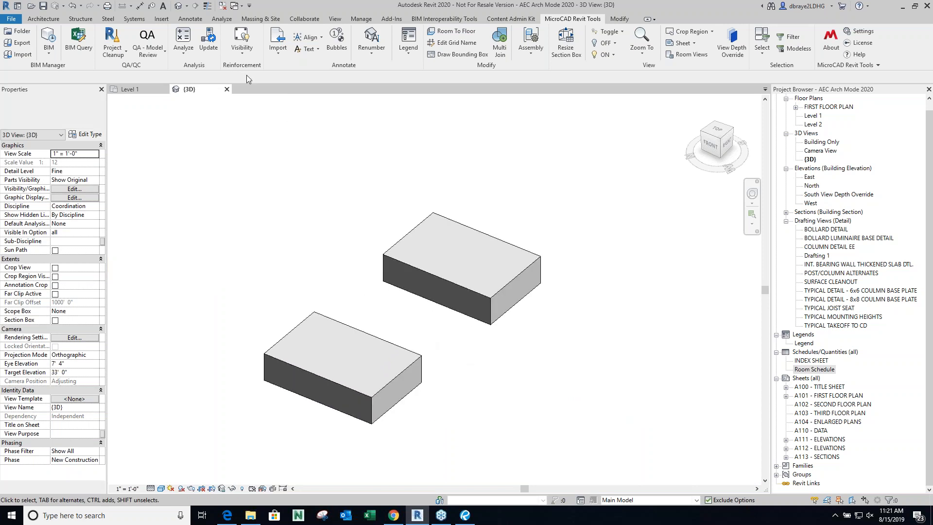
pyautogui.click(243, 58)
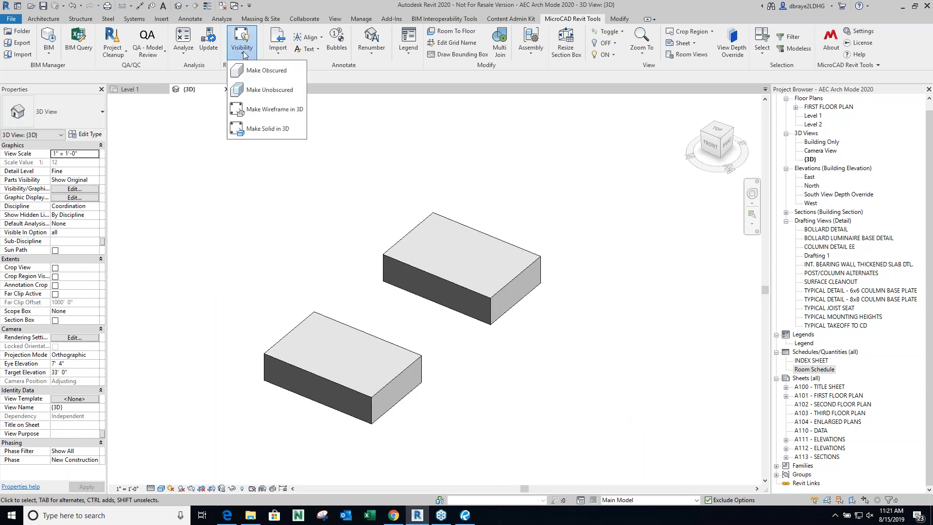
pyautogui.click(266, 70)
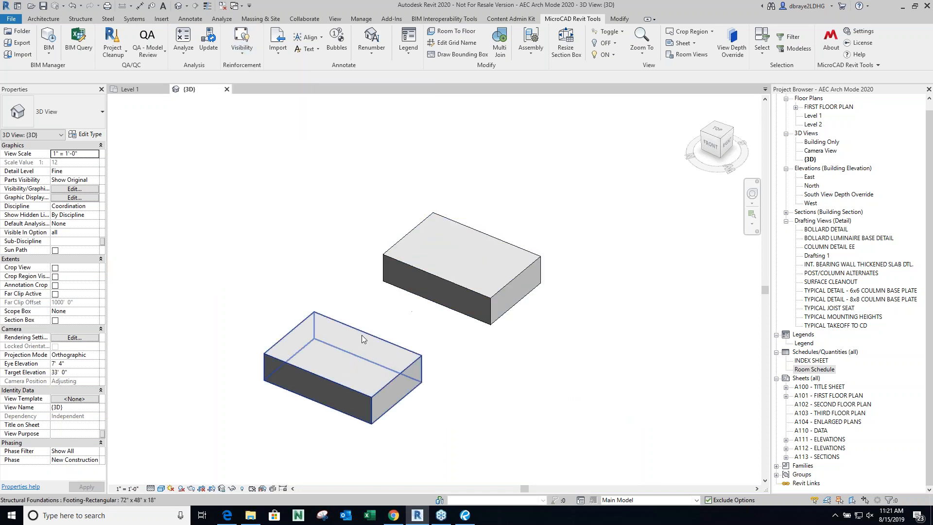
# Make the rebar in both footings unobscured and display it as wireframe in 3D.
pyautogui.click(247, 57)
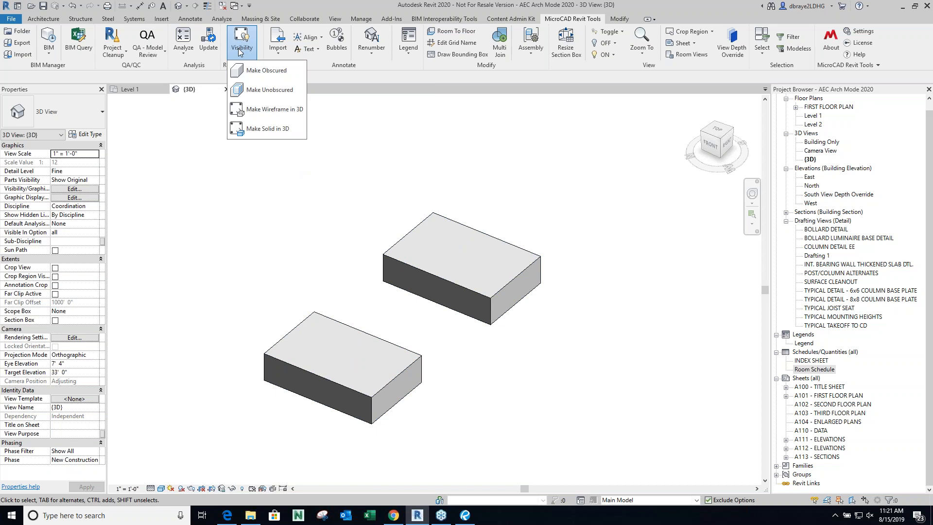
pyautogui.click(263, 91)
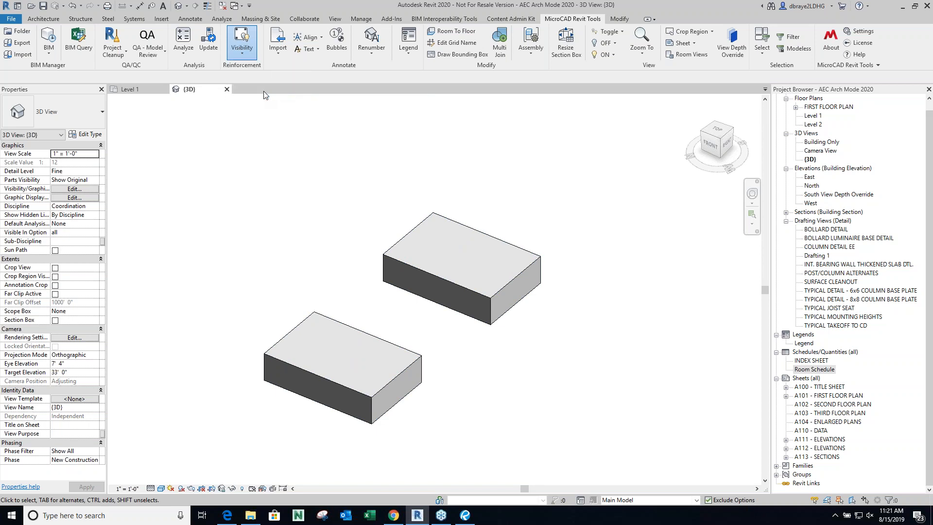
pyautogui.click(245, 54)
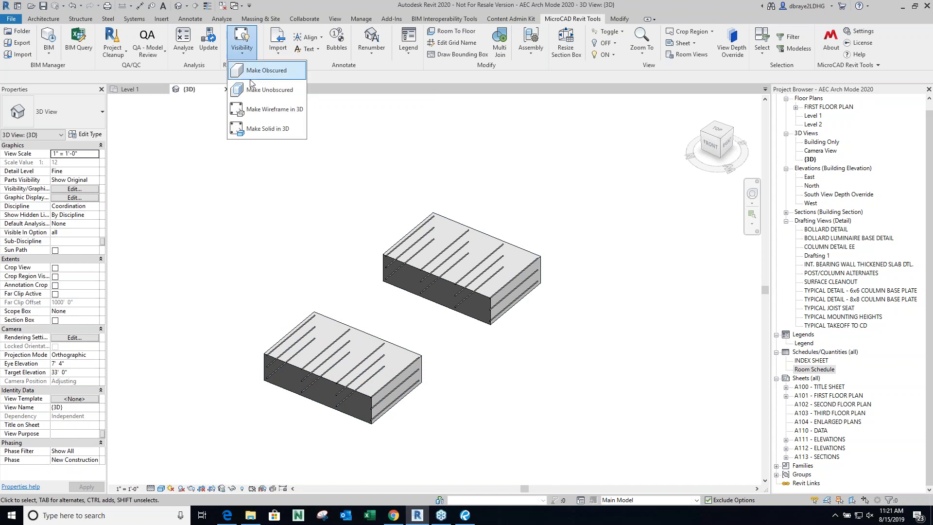
pyautogui.click(269, 109)
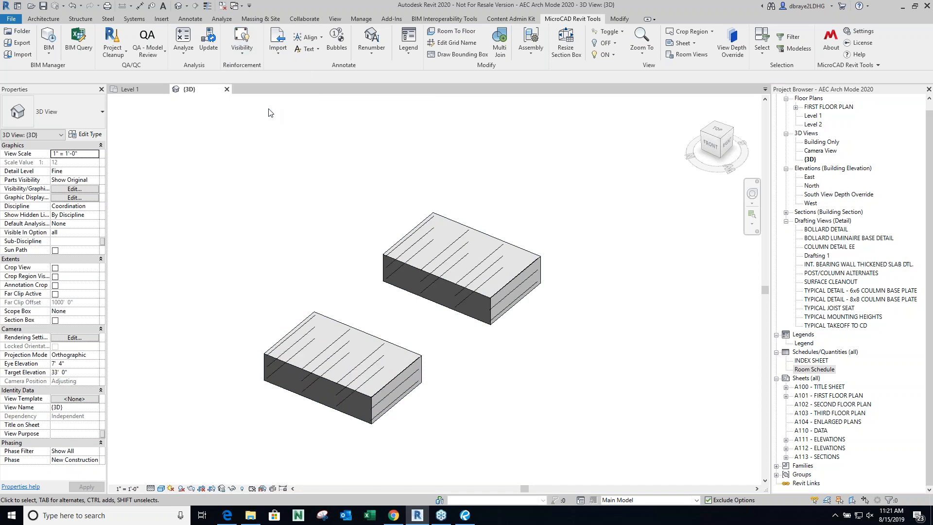
# Make the footings' rebar solid in 3D and inspect the bars up close.
pyautogui.click(243, 50)
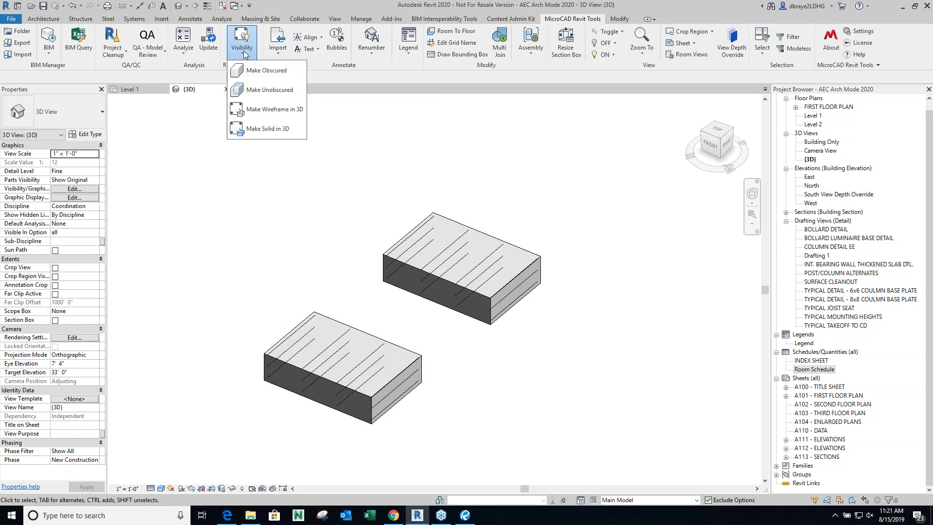
pyautogui.click(258, 131)
pyautogui.scroll(5, 367, 378)
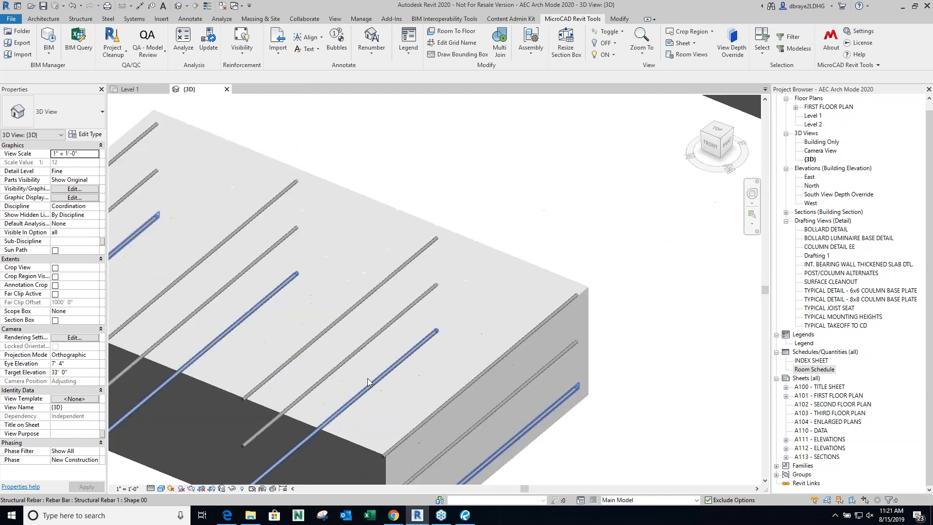
pyautogui.scroll(-5, 447, 355)
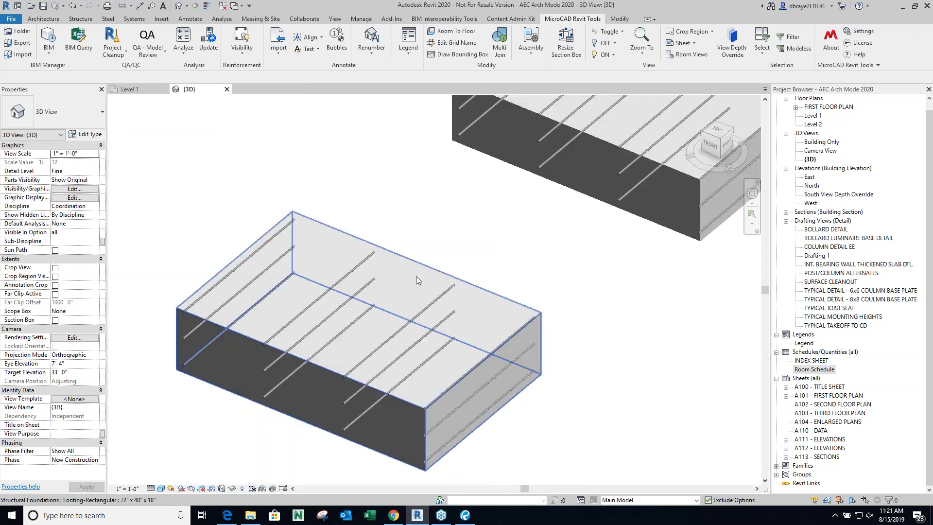
# Make the rebar in both footings obscured again and close the 3D view.
pyautogui.click(246, 53)
pyautogui.click(259, 73)
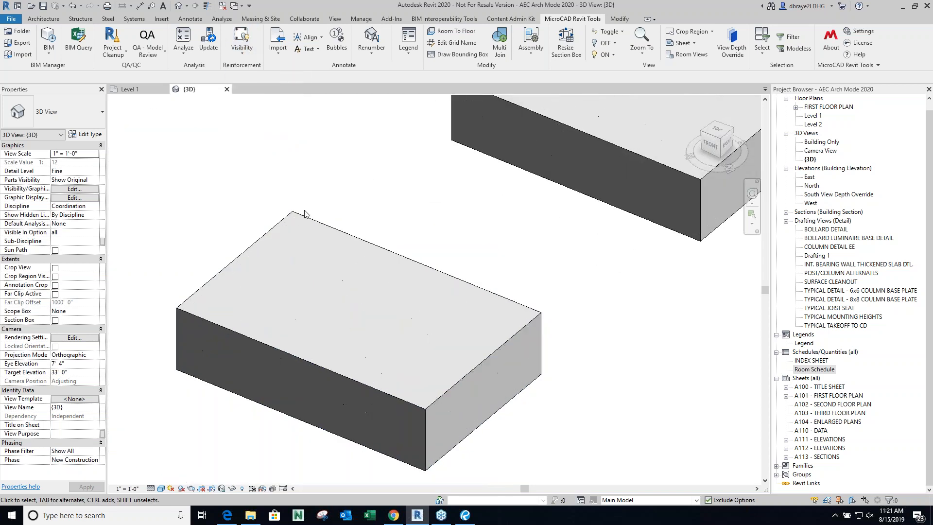
pyautogui.scroll(-3, 409, 337)
pyautogui.scroll(3, 414, 319)
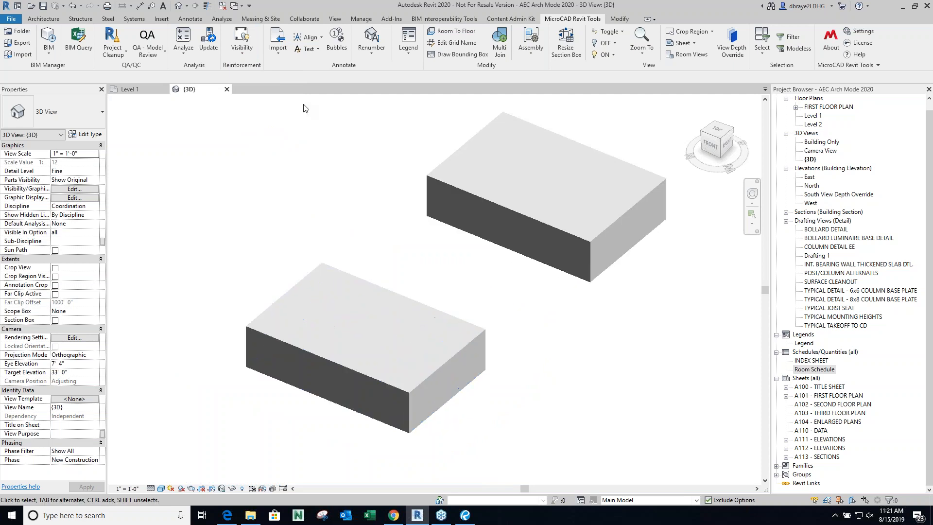
pyautogui.click(242, 54)
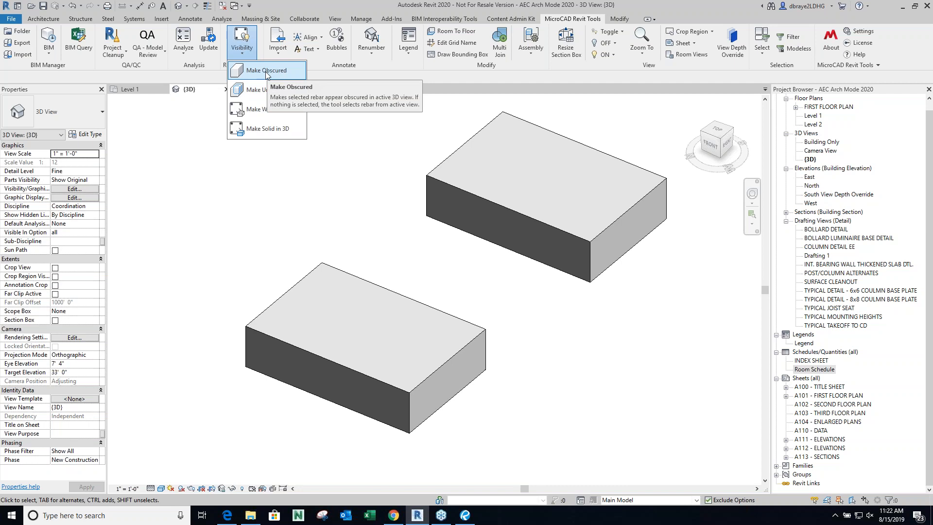
pyautogui.click(272, 190)
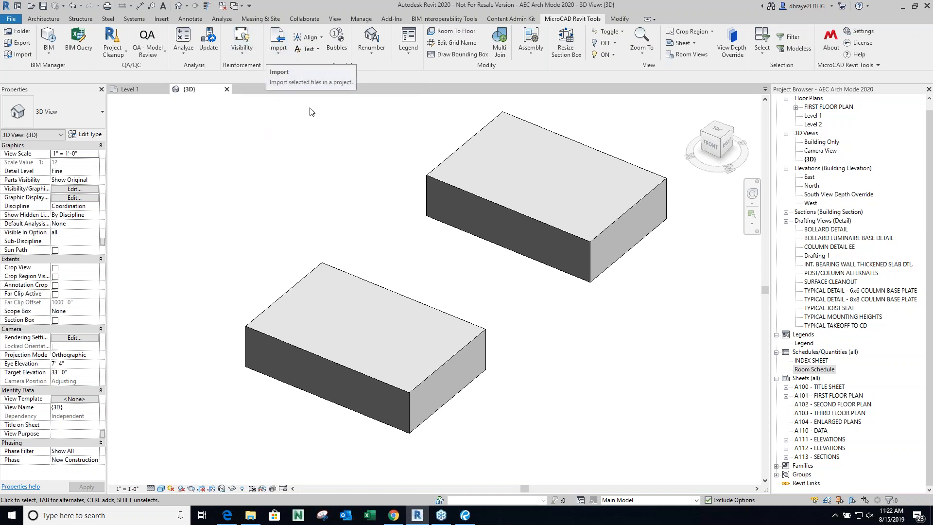
pyautogui.click(226, 89)
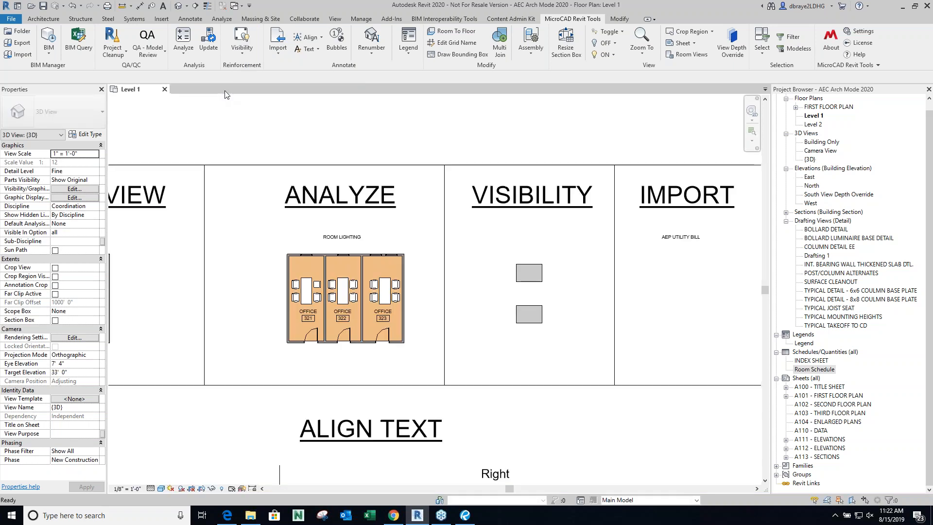
# Import the AEP BILL Excel workbook as a schedule with the MicroCAD Import Spreadsheet tool.
pyautogui.scroll(-1, 624, 292)
pyautogui.scroll(1, 619, 311)
pyautogui.scroll(1, 619, 310)
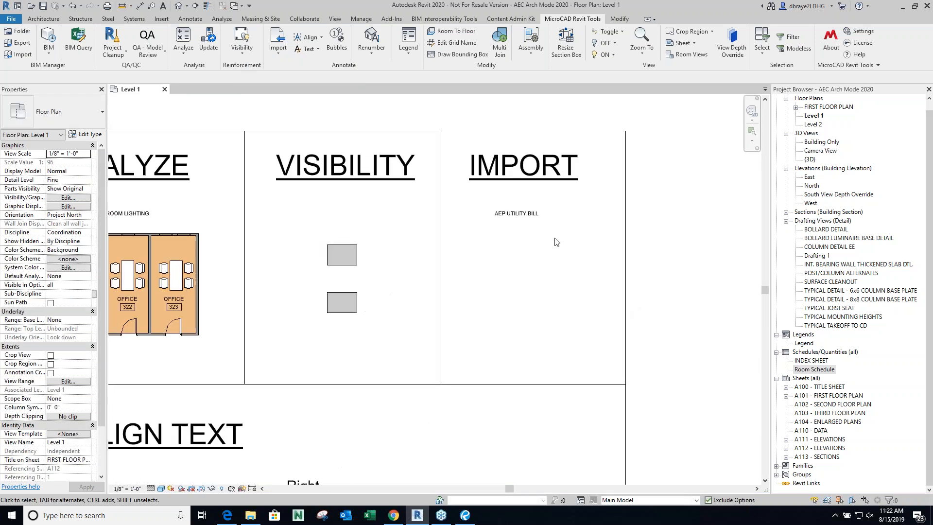
pyautogui.click(277, 48)
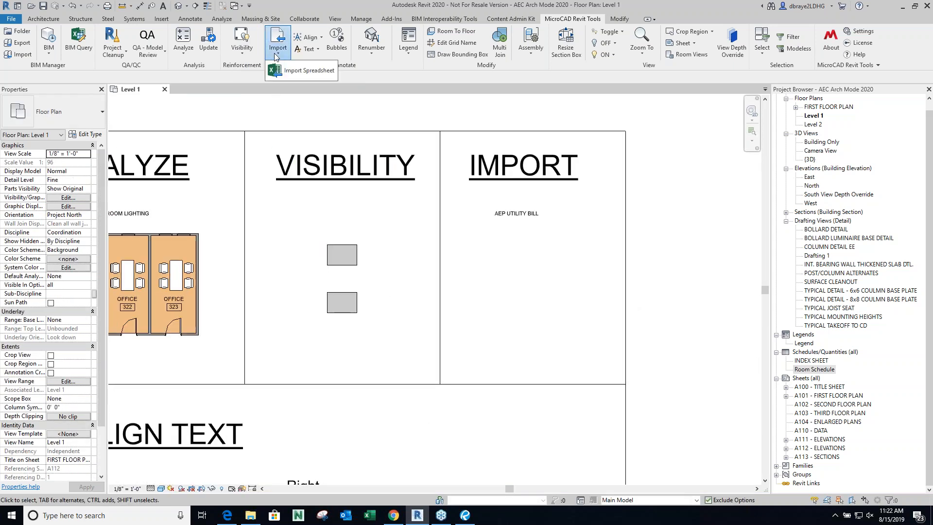
pyautogui.click(309, 71)
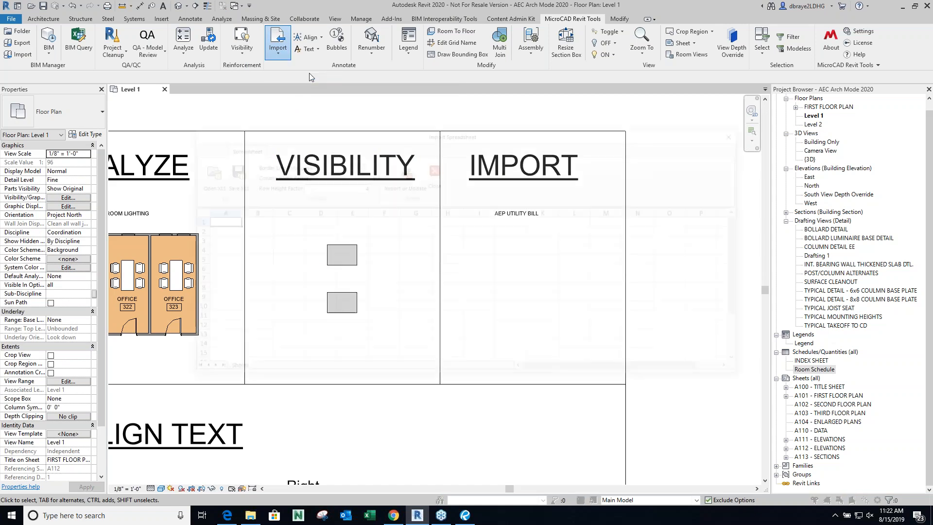
pyautogui.click(204, 176)
pyautogui.click(524, 197)
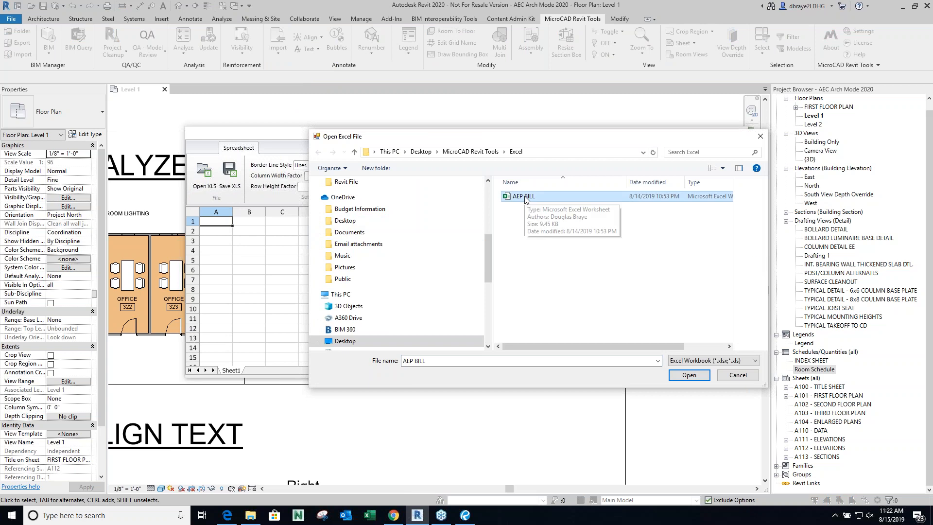
pyautogui.doubleClick(525, 197)
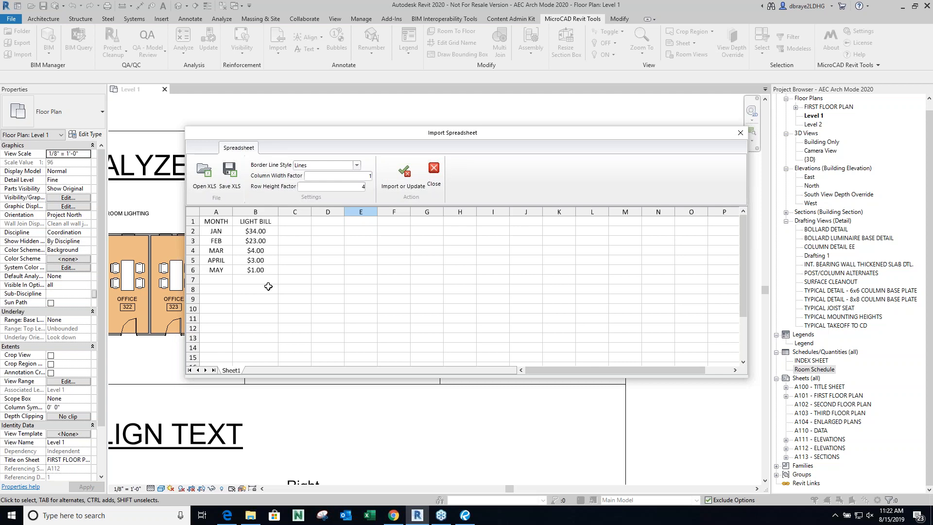
pyautogui.click(401, 175)
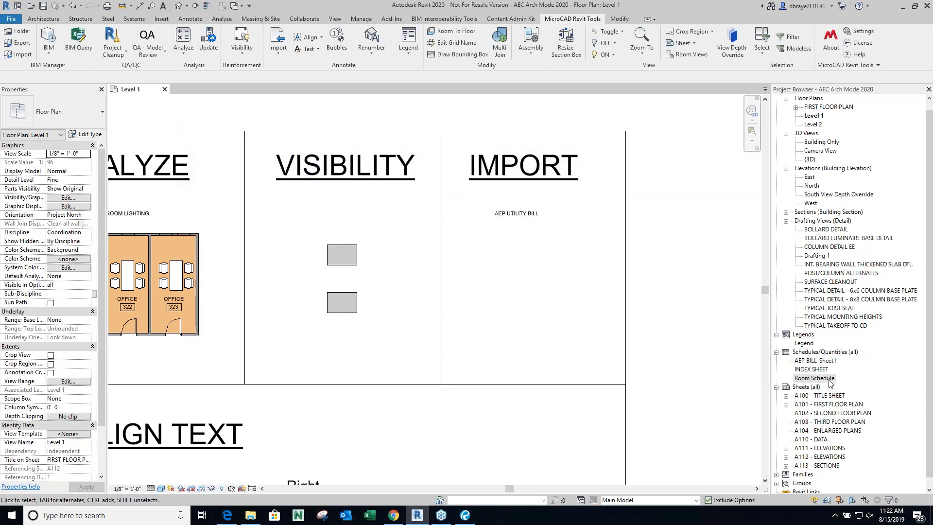
# Open the AEP BILL-Sheet1 schedule and resize all of its rows to 2".
pyautogui.click(824, 362)
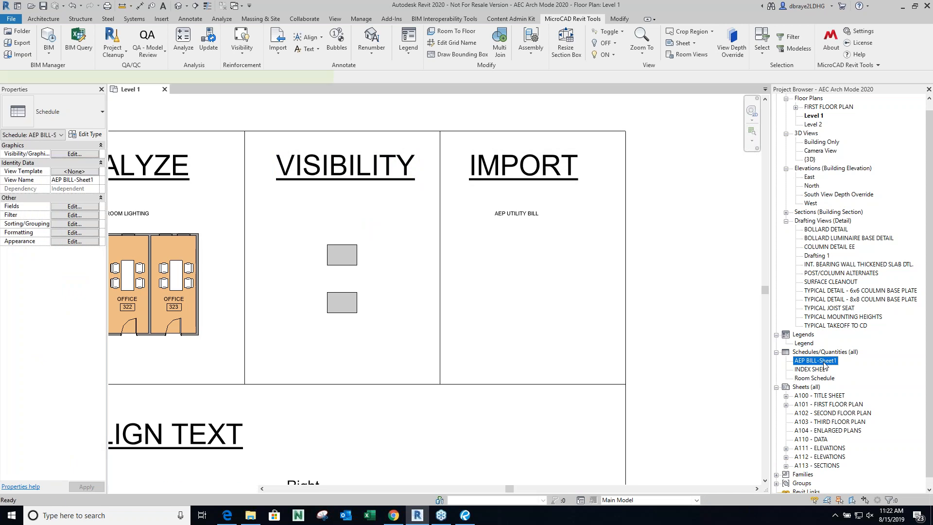
pyautogui.doubleClick(824, 363)
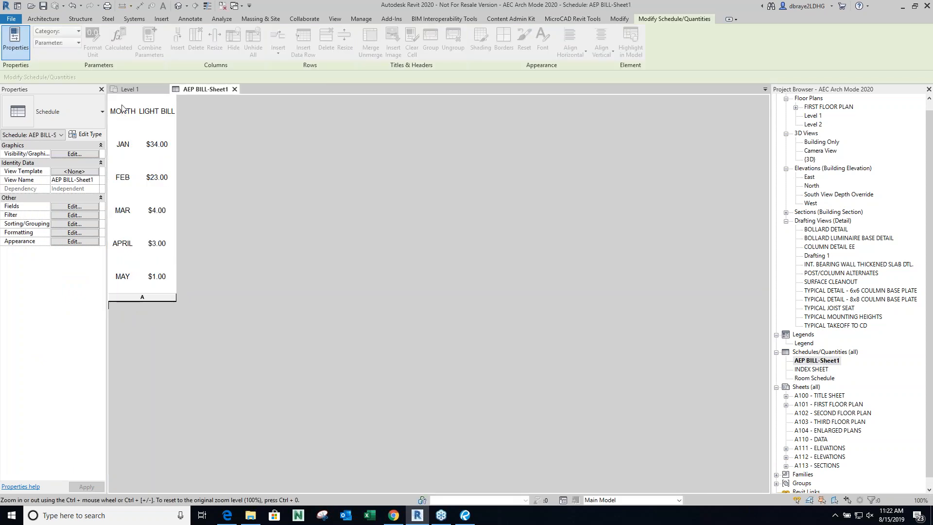
pyautogui.moveTo(122, 107); pyautogui.dragTo(161, 281)
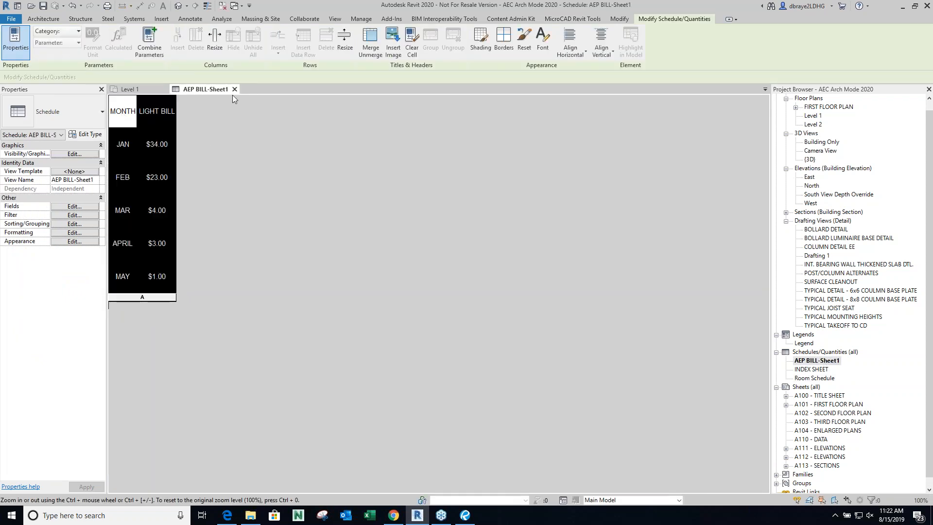
pyautogui.click(345, 39)
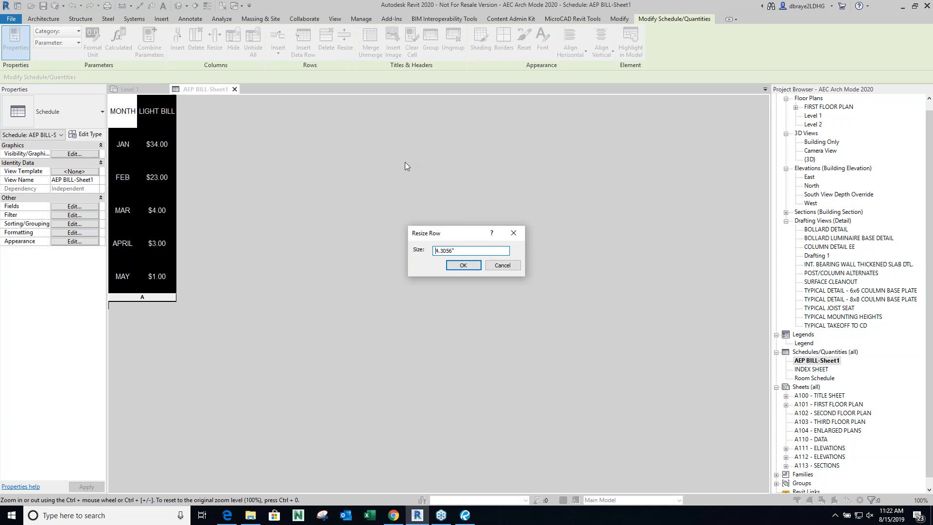
pyautogui.moveTo(454, 251); pyautogui.dragTo(437, 251)
pyautogui.write('2')
pyautogui.click(463, 265)
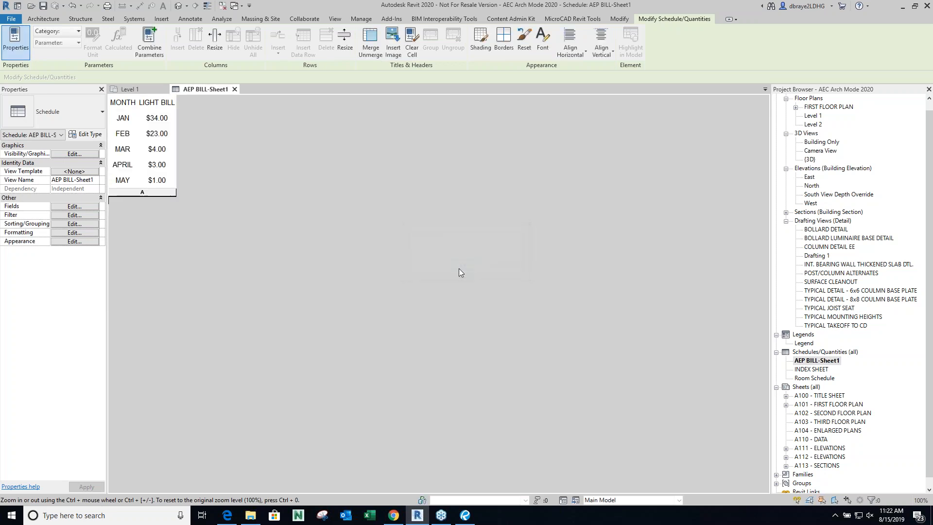
# Place the AEP BILL-Sheet1 schedule beside the sheet index on sheet A100 - TITLE SHEET, check it, and return to the schedule view.
pyautogui.doubleClick(832, 396)
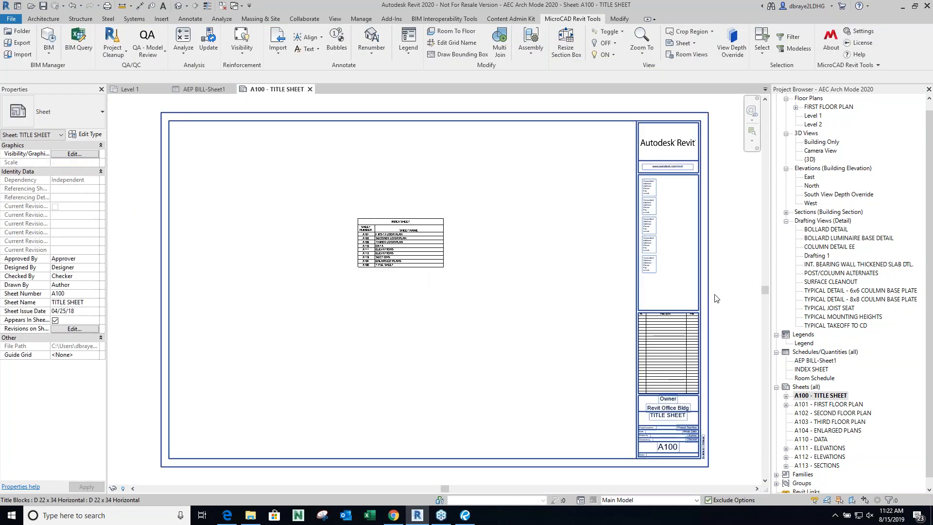
pyautogui.moveTo(815, 360); pyautogui.dragTo(498, 239)
pyautogui.click(502, 250)
pyautogui.scroll(8, 478, 243)
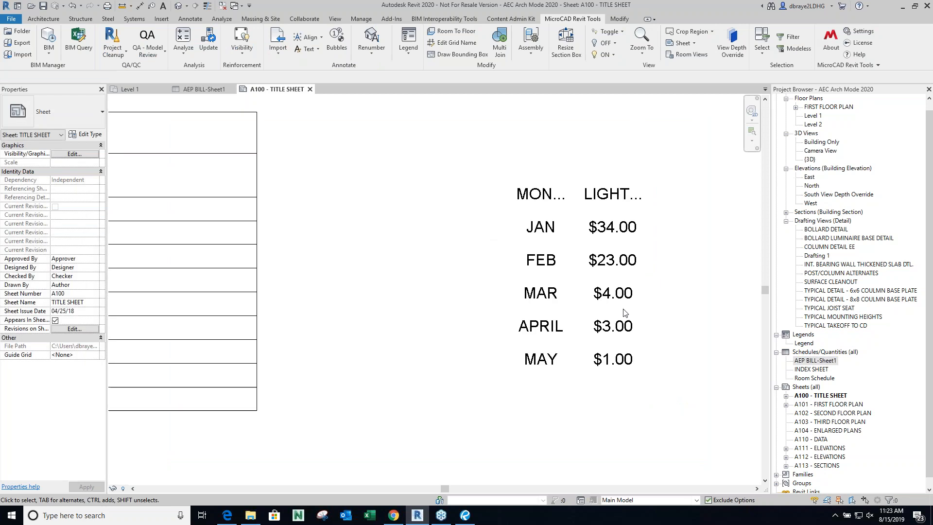
pyautogui.click(449, 237)
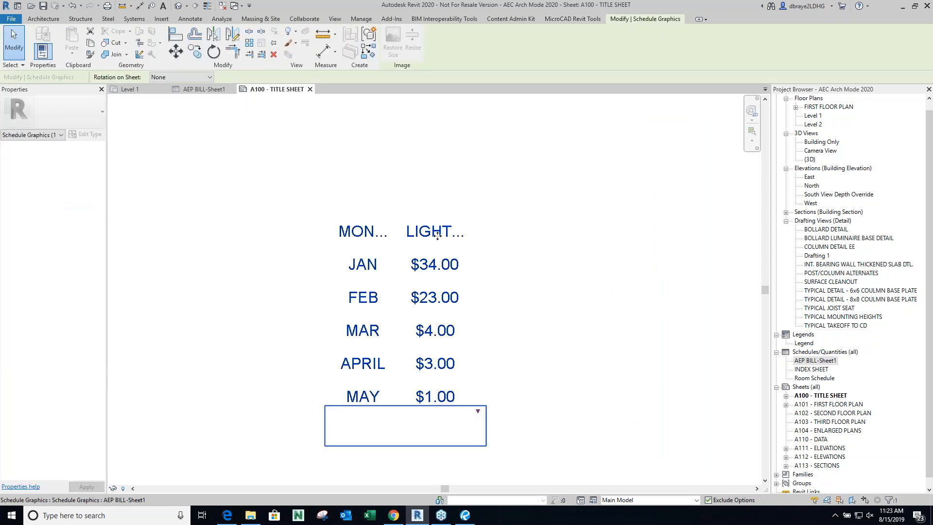
pyautogui.click(425, 217)
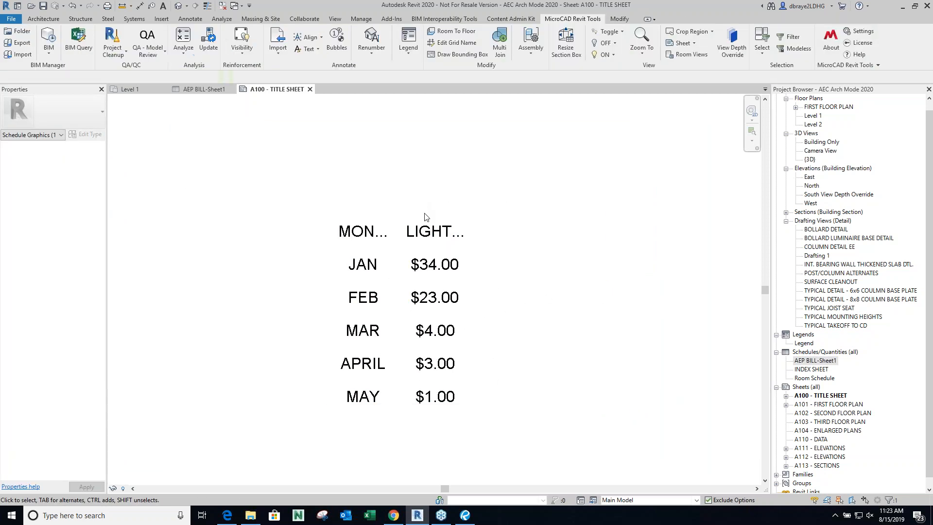
pyautogui.click(210, 93)
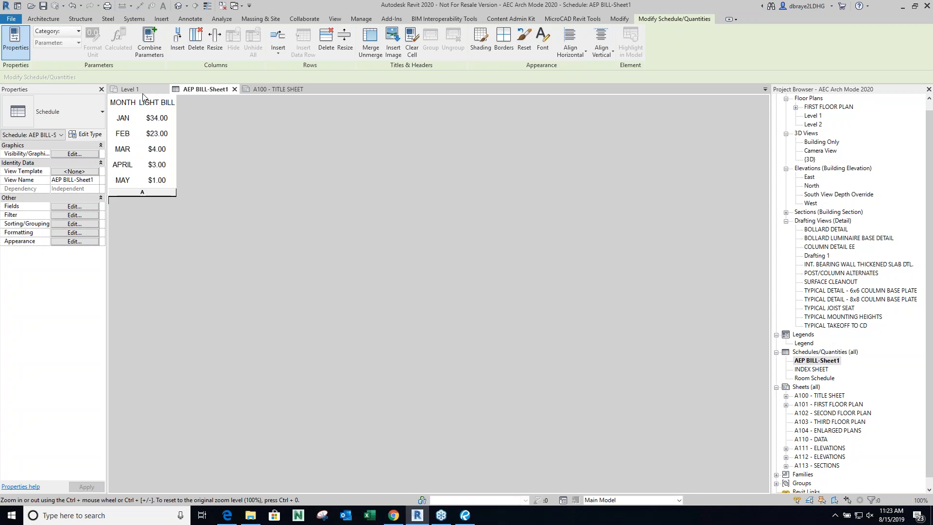
# Widen the AEP BILL-Sheet1 schedule so the MONTH and LIGHT BILL columns are spread farther apart.
pyautogui.click(144, 157)
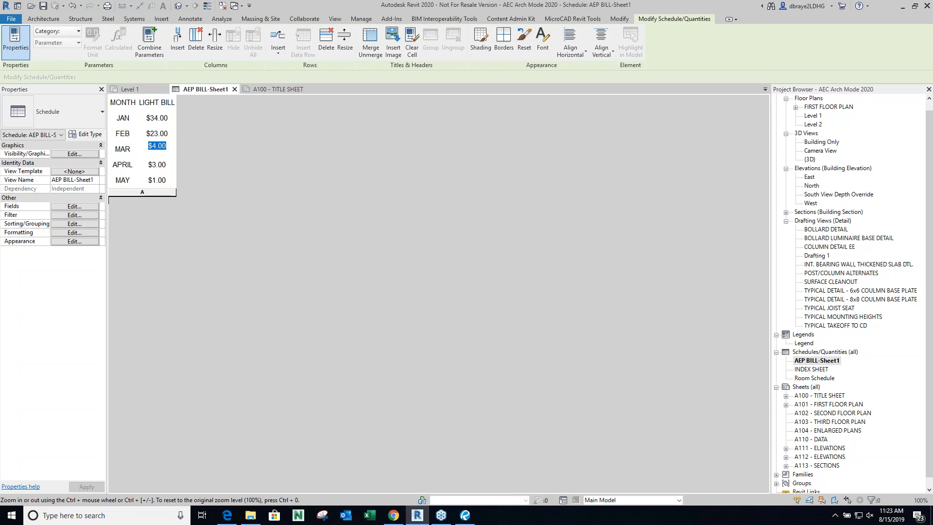
pyautogui.moveTo(138, 99); pyautogui.dragTo(185, 107)
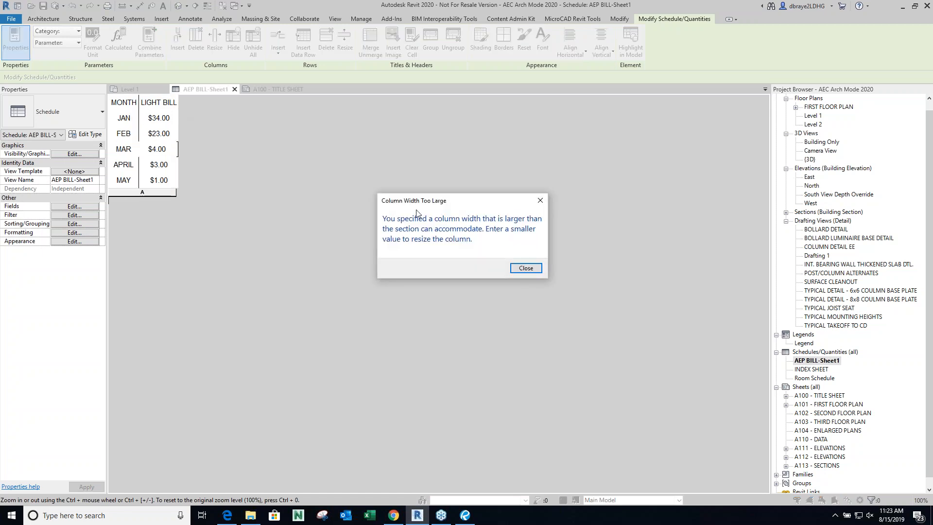
pyautogui.click(526, 267)
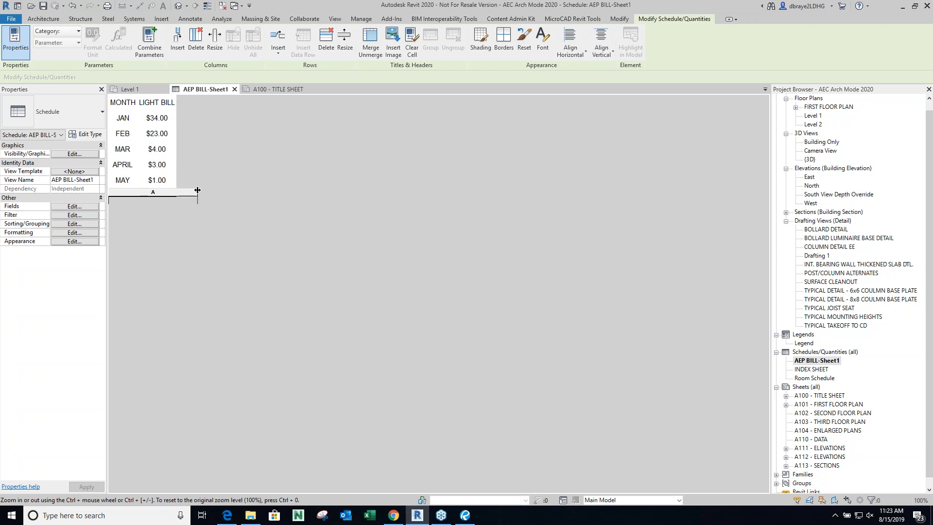
pyautogui.moveTo(178, 192); pyautogui.dragTo(214, 190)
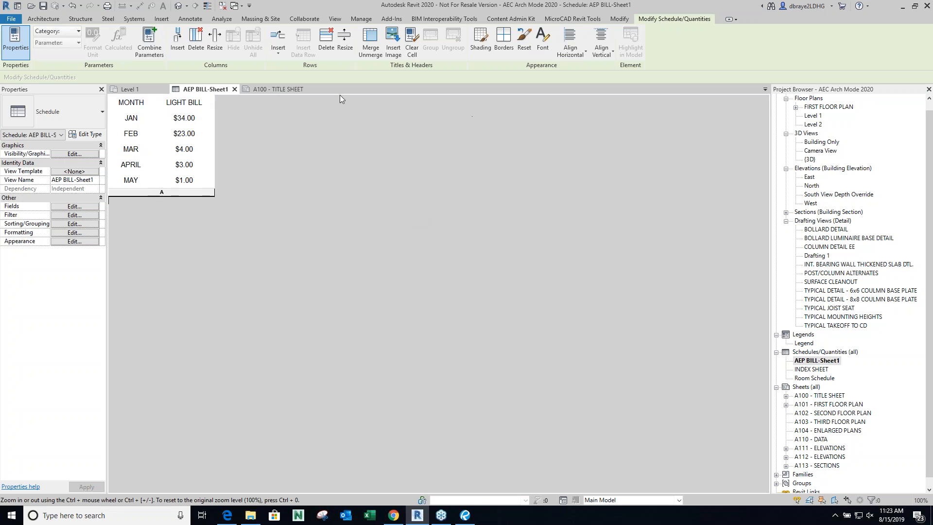
# Check the widened schedule on sheet A100 - TITLE SHEET and close both the schedule and sheet views.
pyautogui.click(254, 91)
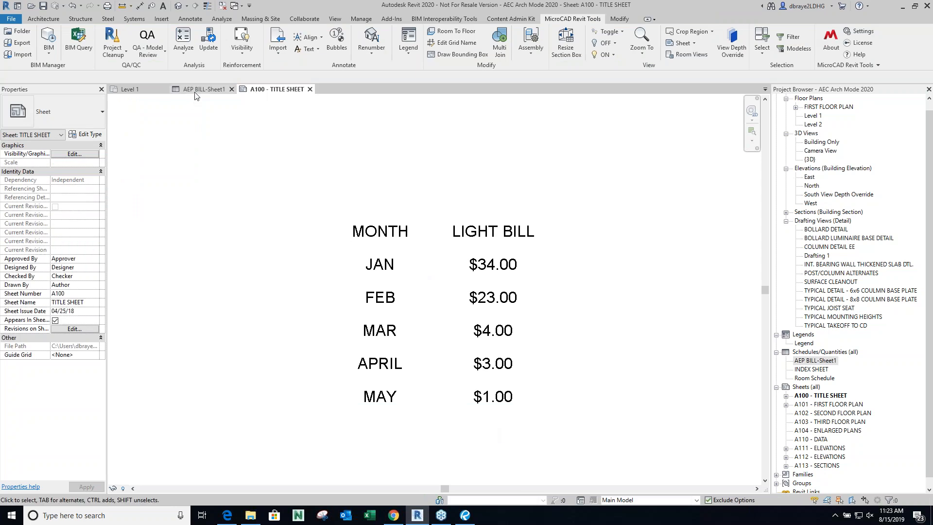
pyautogui.click(226, 92)
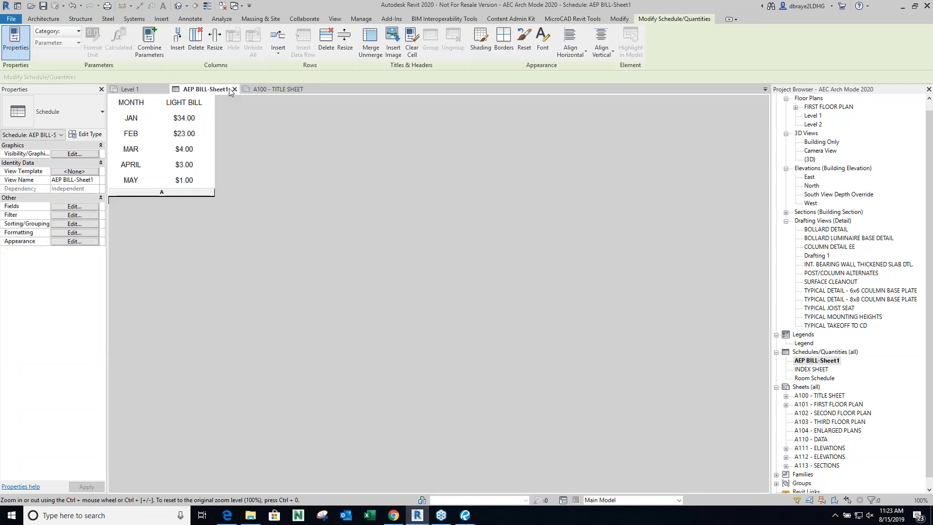
pyautogui.click(234, 89)
pyautogui.click(242, 89)
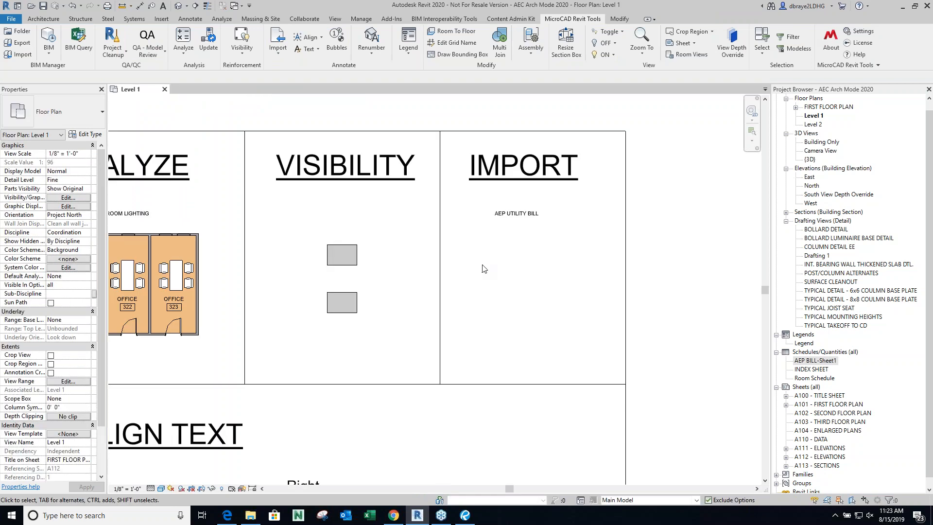
# In the ALIGN TEXT area of Level 1, move the COORDINATE WITH CONTRACTOR note to the right side of the leftmost vertical line.
pyautogui.scroll(-1, 484, 268)
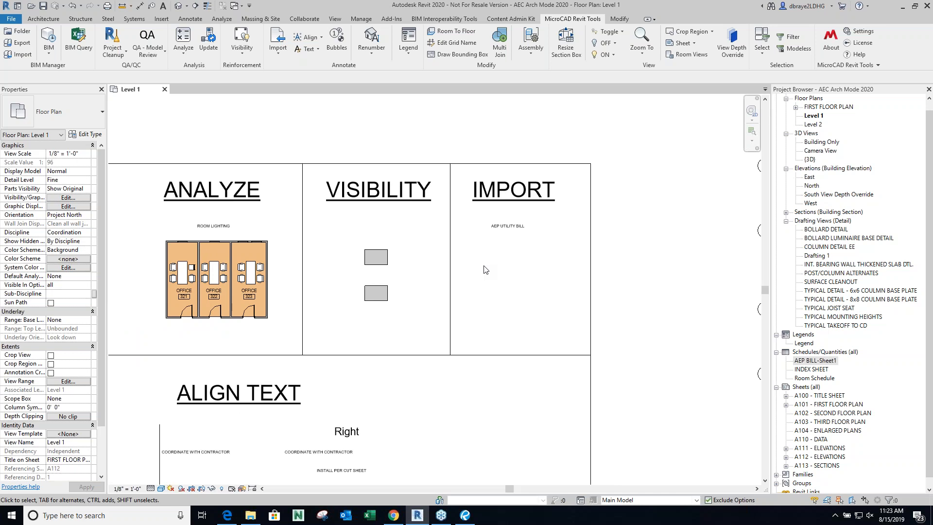
pyautogui.moveTo(498, 360); pyautogui.dragTo(557, 292, button='middle')
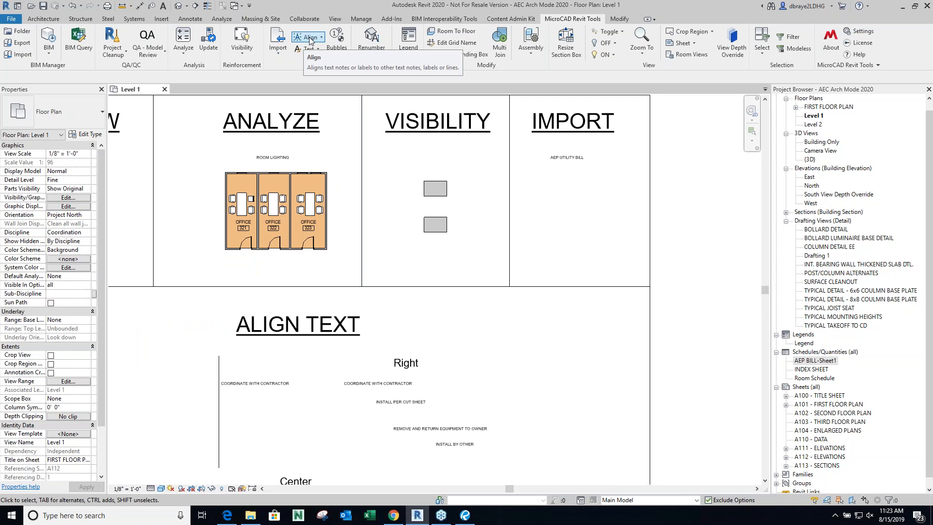
pyautogui.moveTo(318, 427); pyautogui.dragTo(438, 289, button='middle')
pyautogui.moveTo(307, 337); pyautogui.dragTo(401, 328, button='middle')
pyautogui.moveTo(231, 322); pyautogui.dragTo(320, 256)
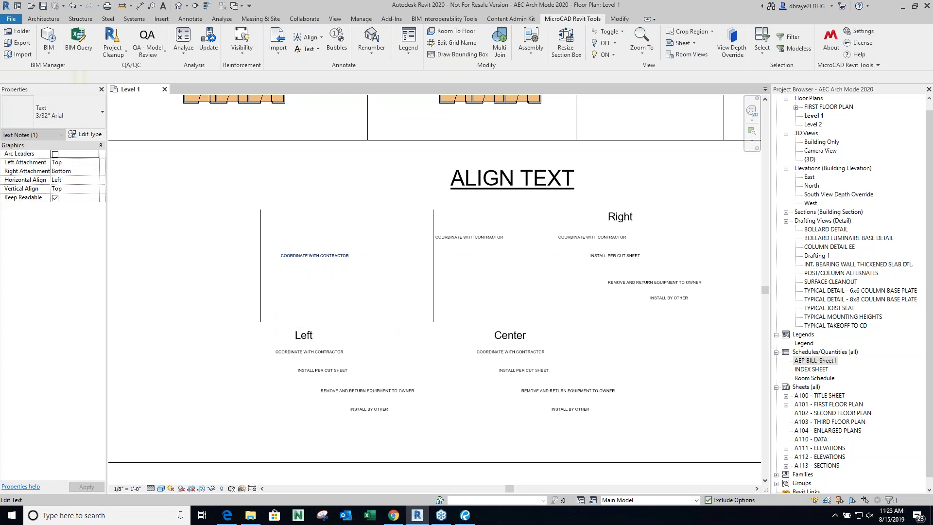
pyautogui.click(325, 275)
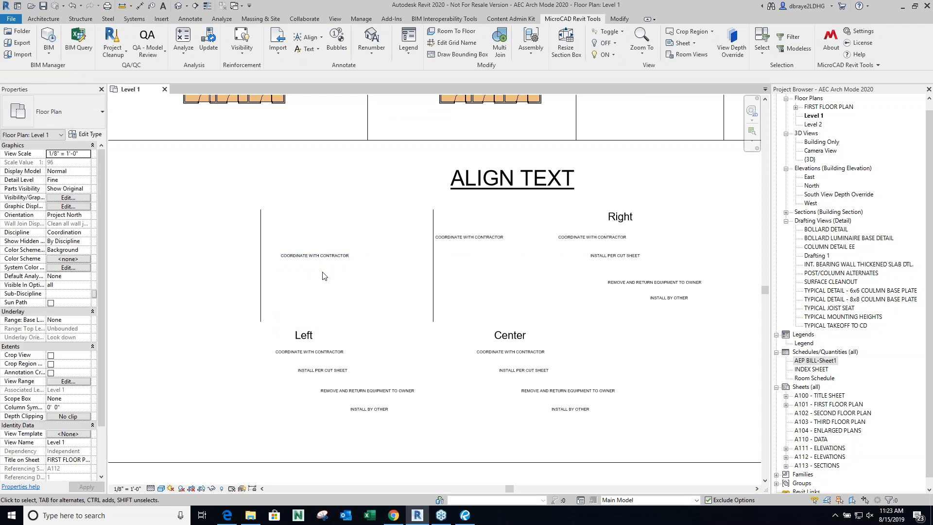
# Use Simple Align on the moved note and its vertical line, applying Left, Right, Top and Bottom in turn with 0' 0" offsets.
pyautogui.scroll(2, 324, 276)
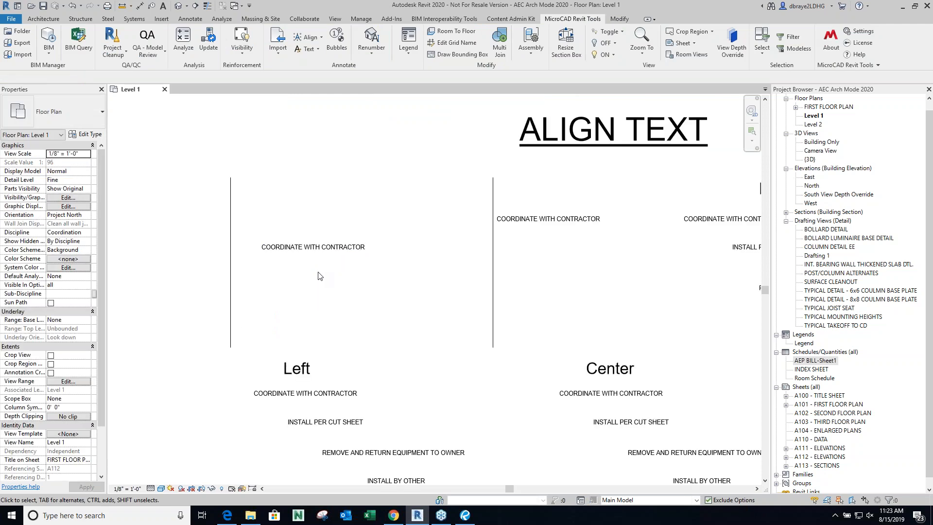
pyautogui.scroll(1, 319, 276)
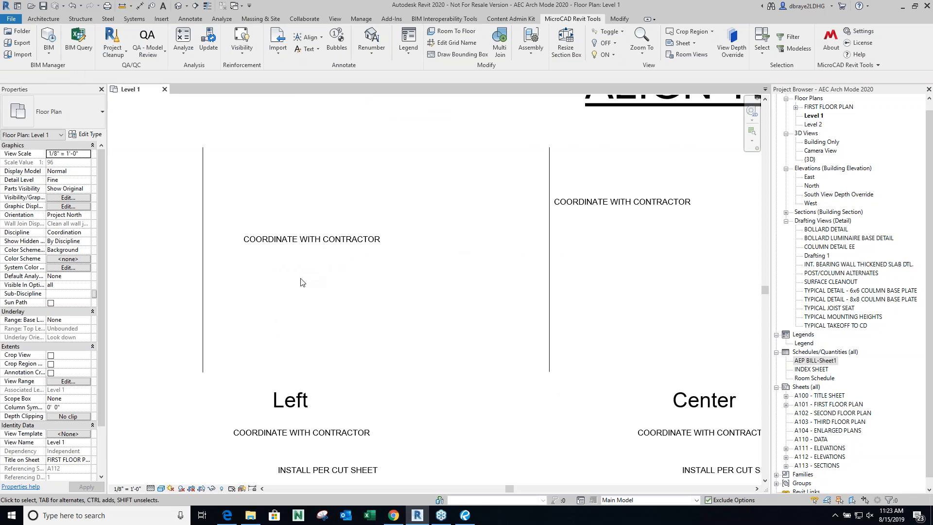
pyautogui.moveTo(300, 282); pyautogui.dragTo(378, 304, button='middle')
pyautogui.moveTo(419, 192); pyautogui.dragTo(217, 362)
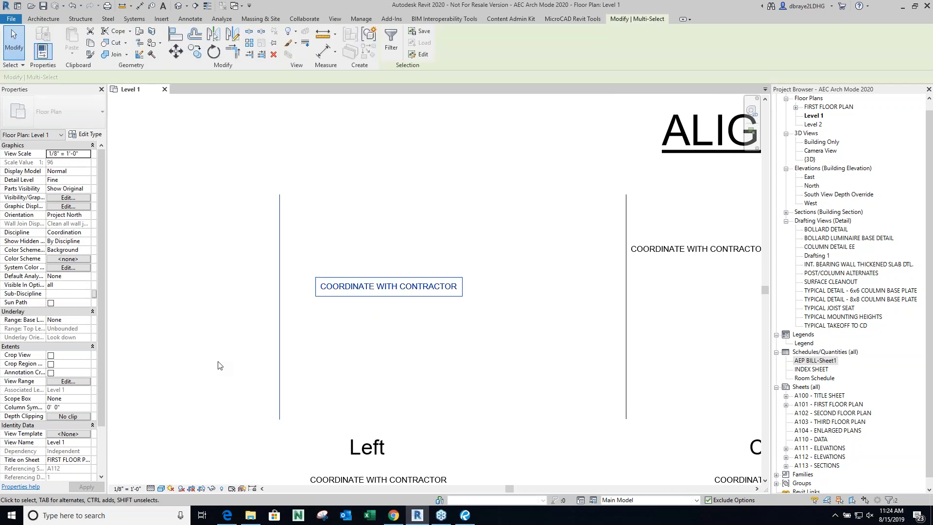
pyautogui.click(588, 19)
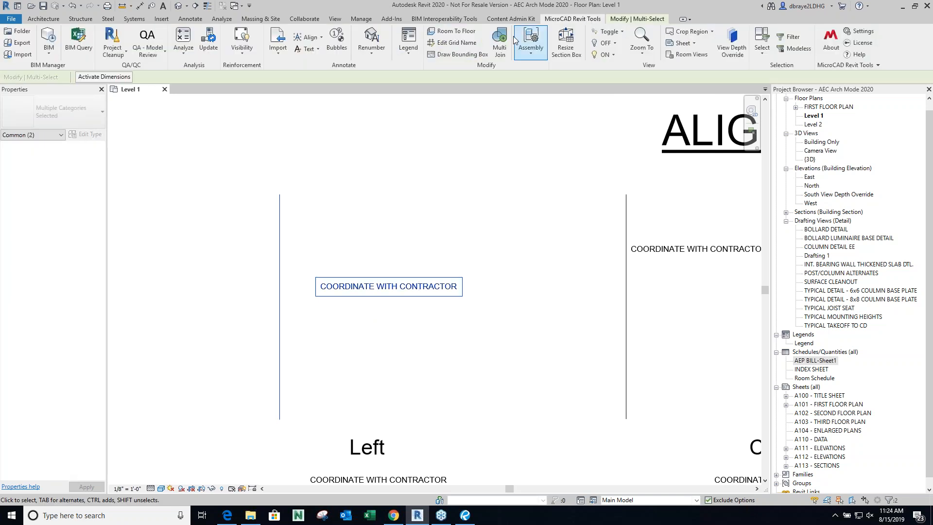
pyautogui.click(308, 41)
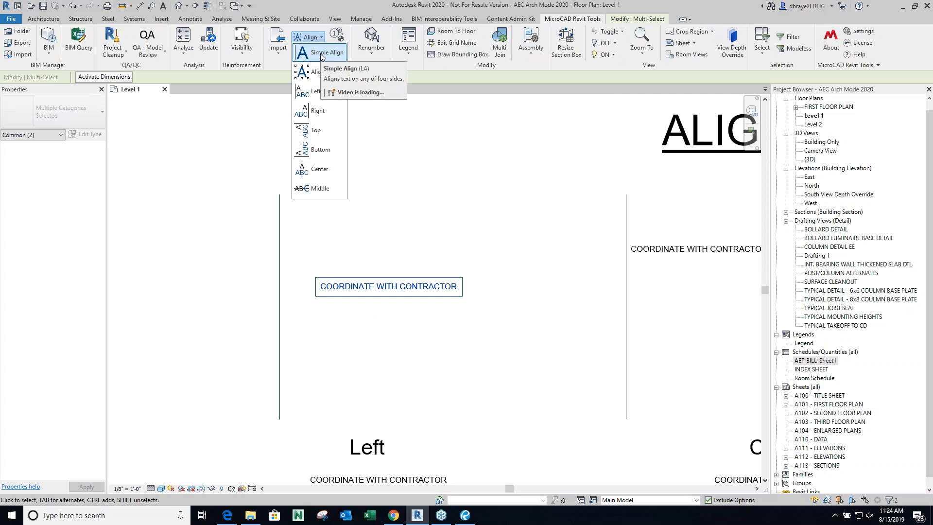
pyautogui.click(320, 53)
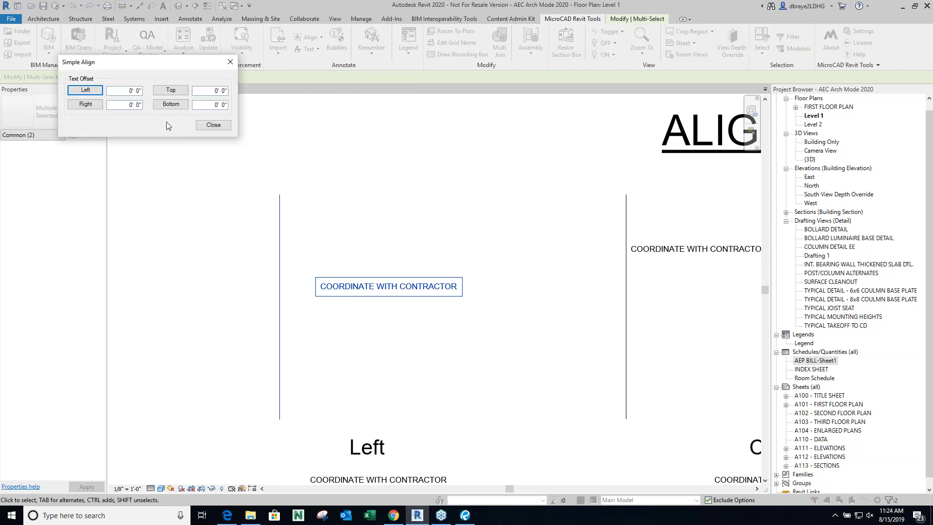
pyautogui.click(86, 90)
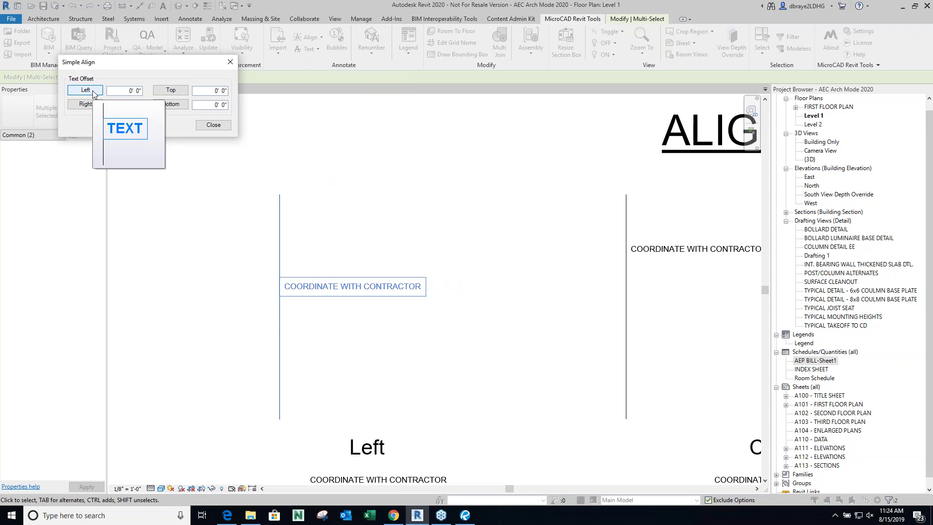
pyautogui.click(86, 105)
pyautogui.click(168, 90)
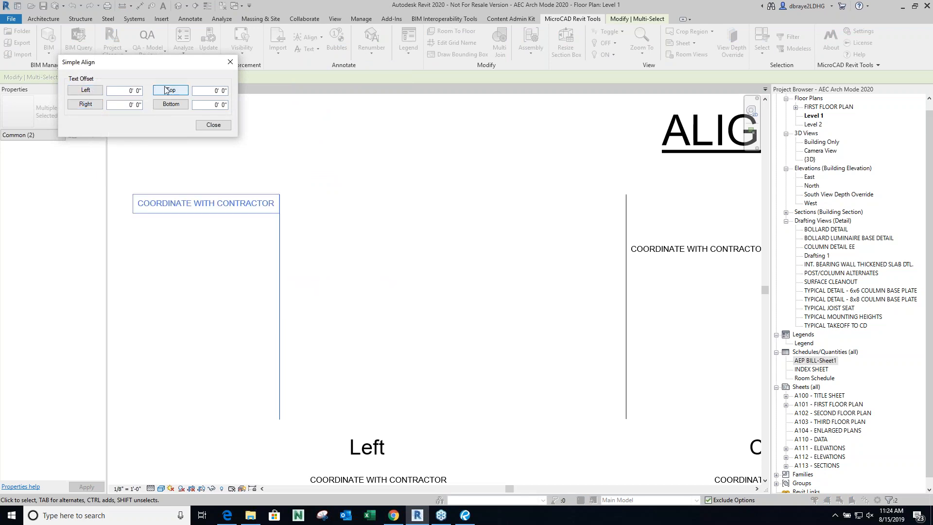
pyautogui.click(172, 105)
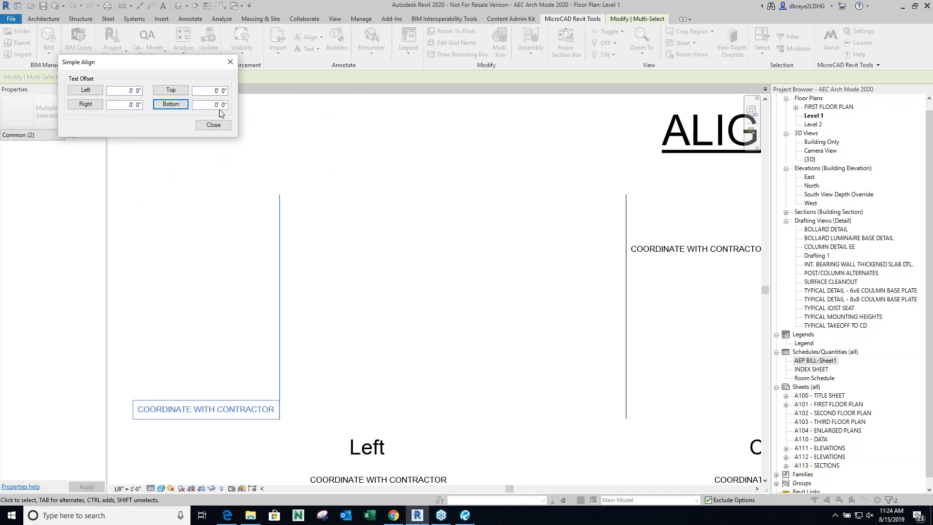
pyautogui.click(231, 62)
# Center the second COORDINATE WITH CONTRACTOR note on its vertical line with Align Text, using the center point of both line and text.
pyautogui.moveTo(496, 270); pyautogui.dragTo(284, 293, button='middle')
pyautogui.moveTo(506, 238); pyautogui.dragTo(358, 327)
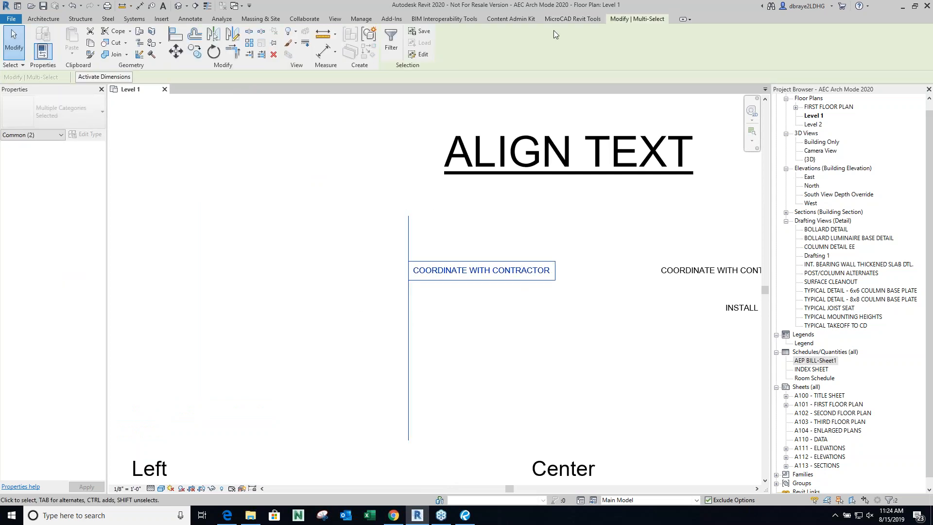
pyautogui.click(575, 19)
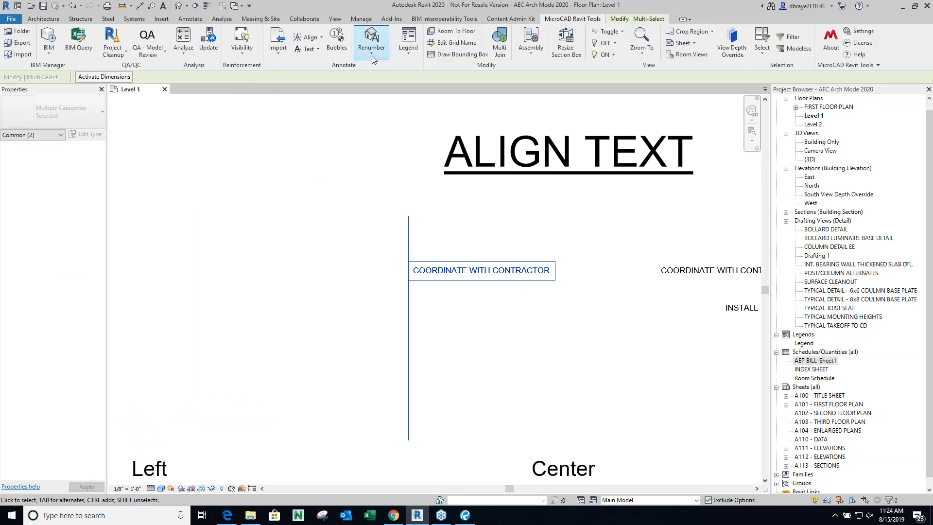
pyautogui.click(321, 38)
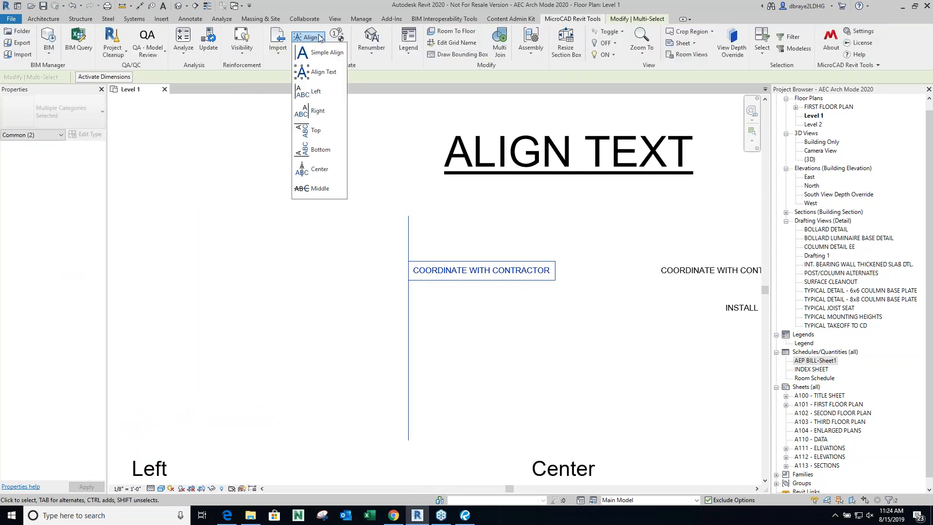
pyautogui.click(322, 73)
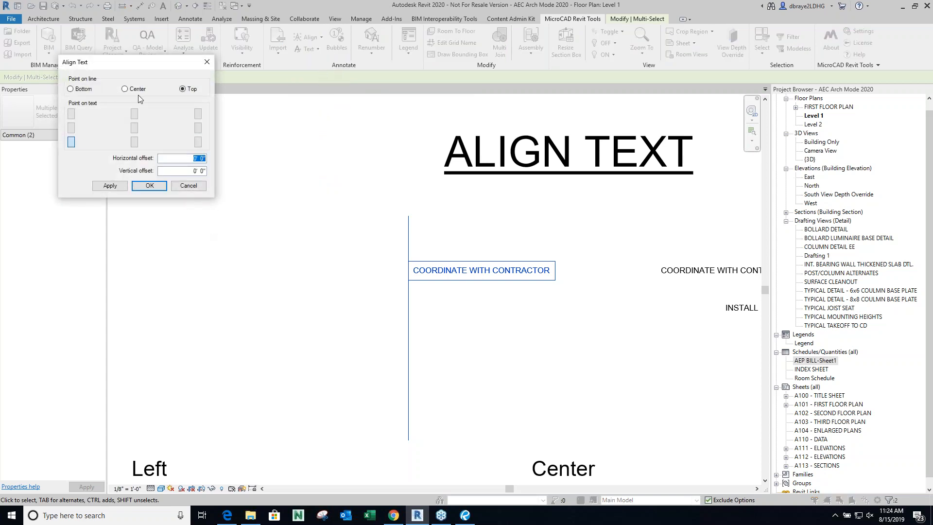
pyautogui.click(125, 89)
pyautogui.click(134, 128)
pyautogui.click(108, 187)
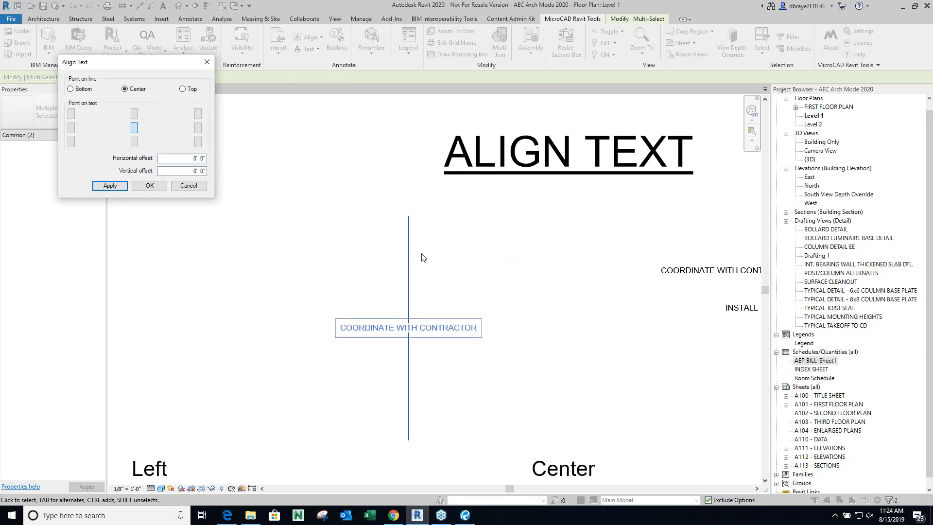
# Realign the note so its upper-left text point sits at the line's center, and clear the selection.
pyautogui.click(72, 116)
pyautogui.click(142, 185)
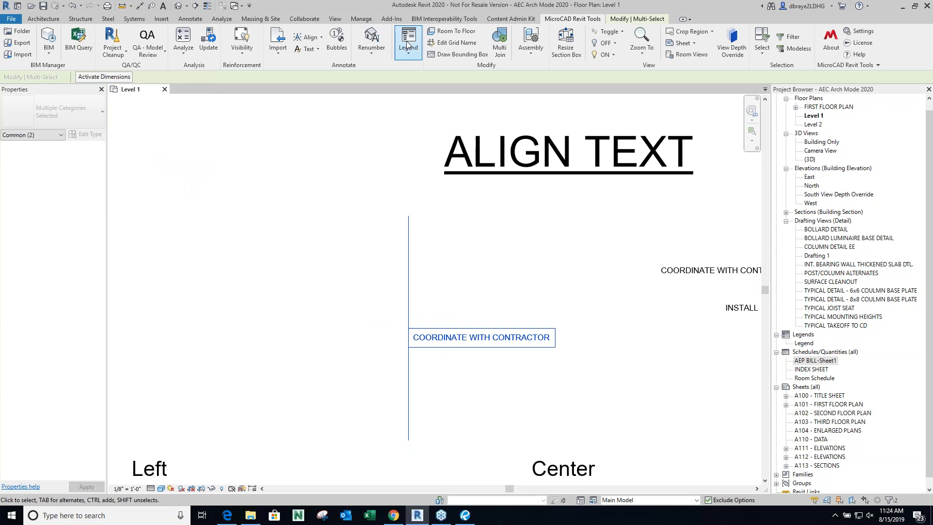
pyautogui.click(311, 39)
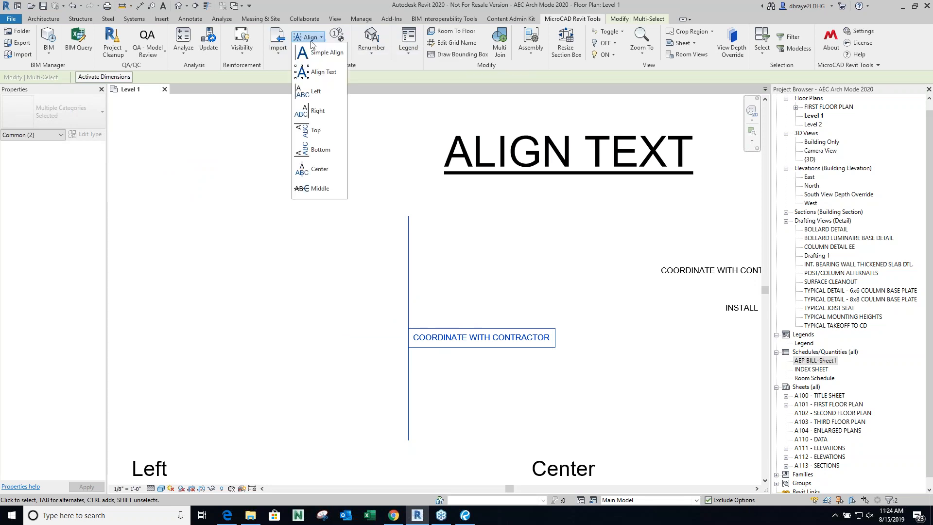
pyautogui.click(311, 71)
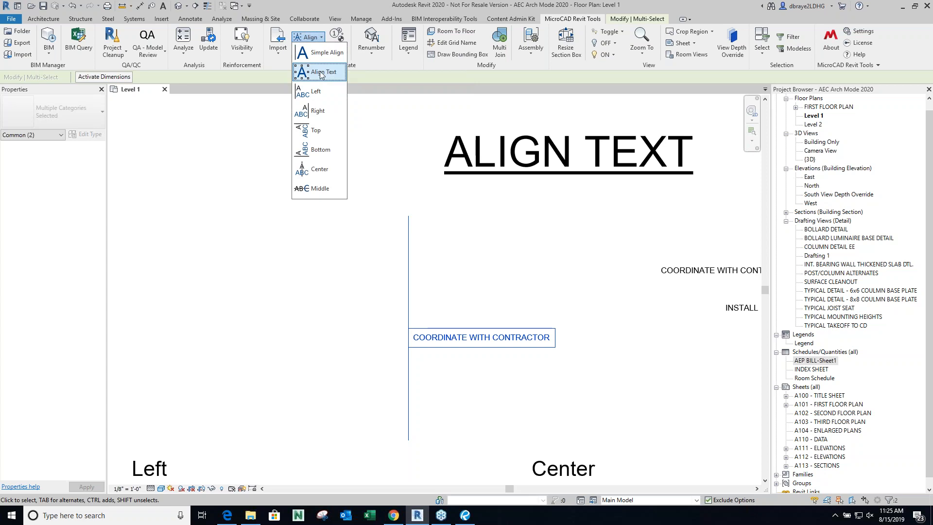
pyautogui.click(427, 267)
# Left-align the INSTALL PER CUT SHEET, REMOVE AND RETURN EQUIPMENT TO OWNER and INSTALL BY OTHER notes under Right to the COORDINATE WITH CONTRACTOR note.
pyautogui.moveTo(502, 284); pyautogui.dragTo(170, 255, button='middle')
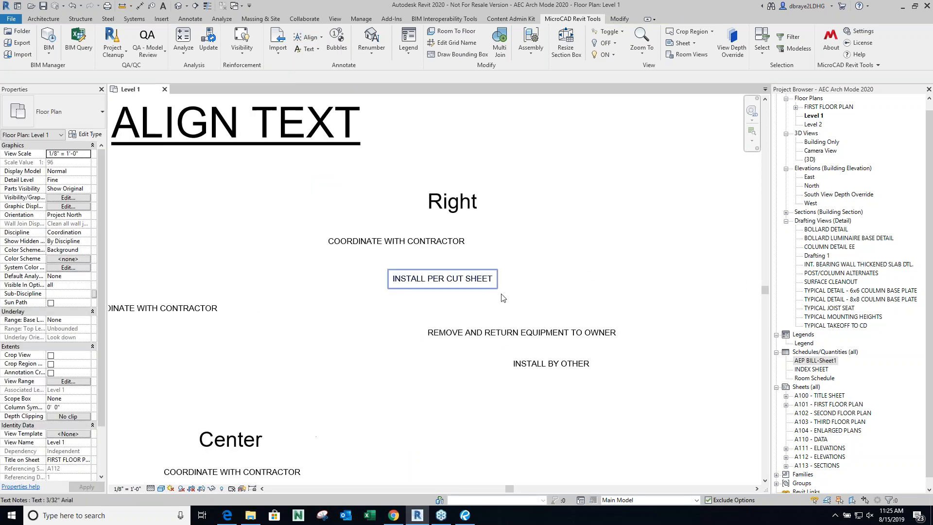
pyautogui.moveTo(503, 298); pyautogui.dragTo(443, 319, button='middle')
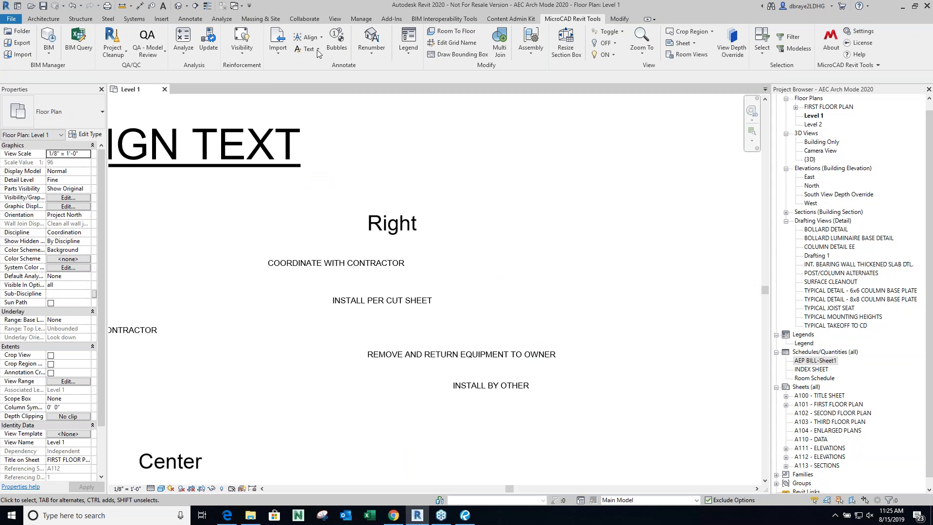
pyautogui.click(318, 38)
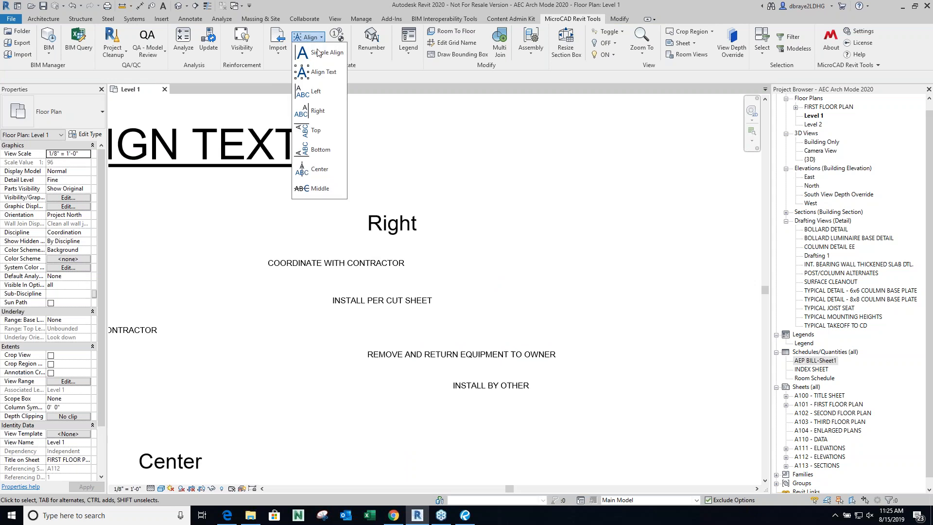
pyautogui.click(319, 91)
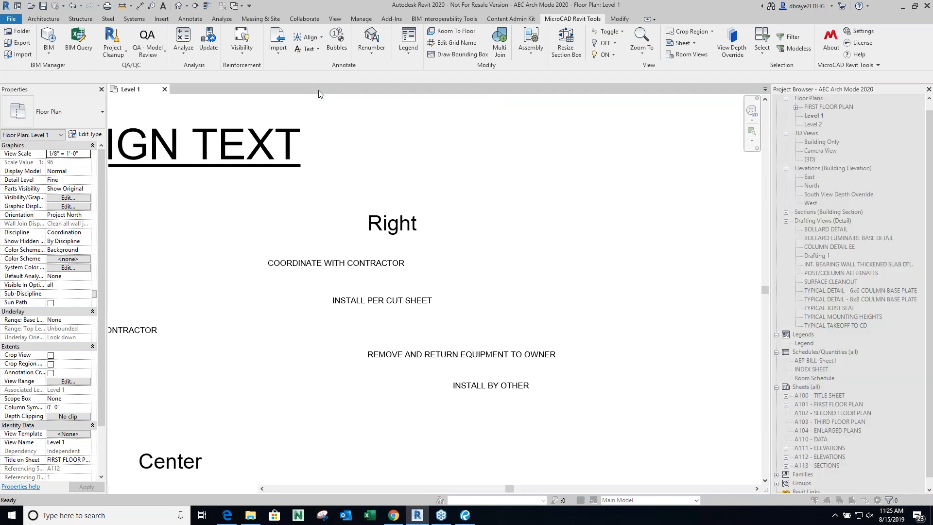
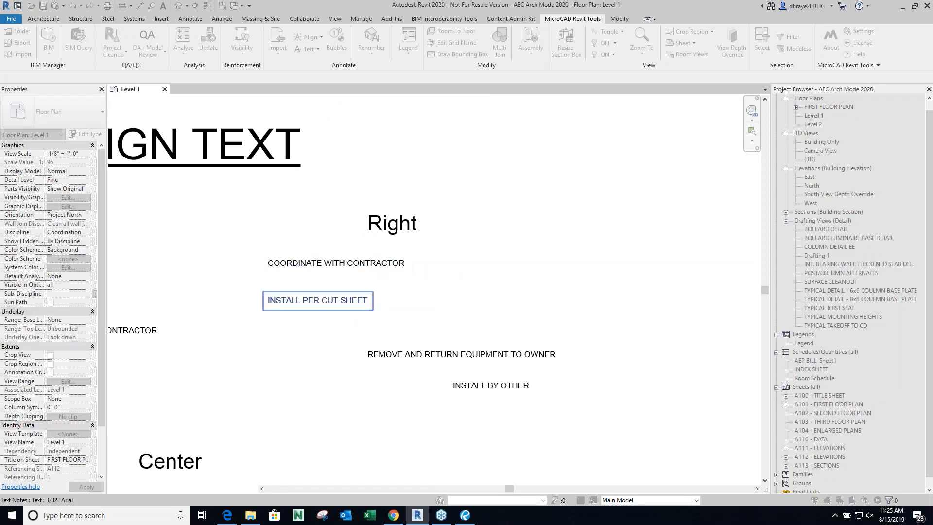
pyautogui.click(388, 358)
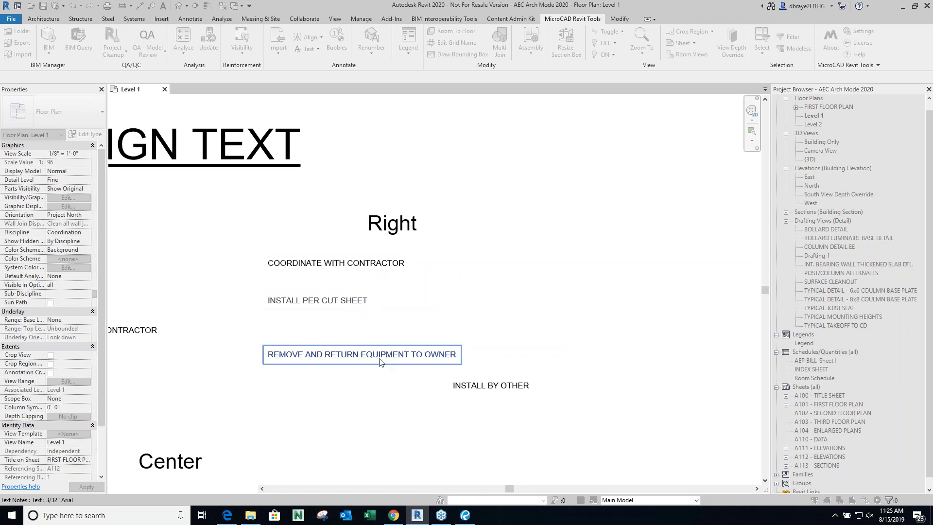
pyautogui.click(476, 386)
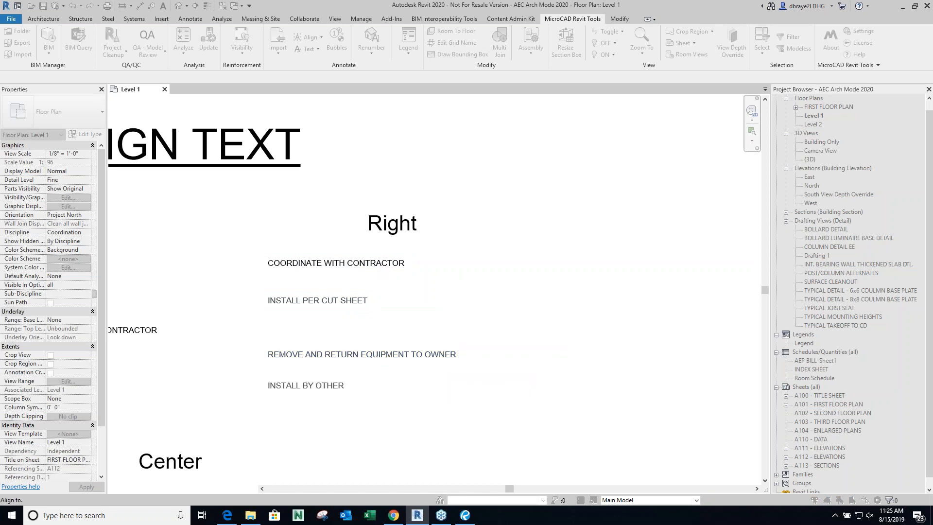
# Right-align the INSTALL PER CUT SHEET, REMOVE AND RETURN EQUIPMENT TO OWNER and INSTALL BY OTHER notes under Left to the COORDINATE WITH CONTRACTOR note.
pyautogui.scroll(-3, 372, 308)
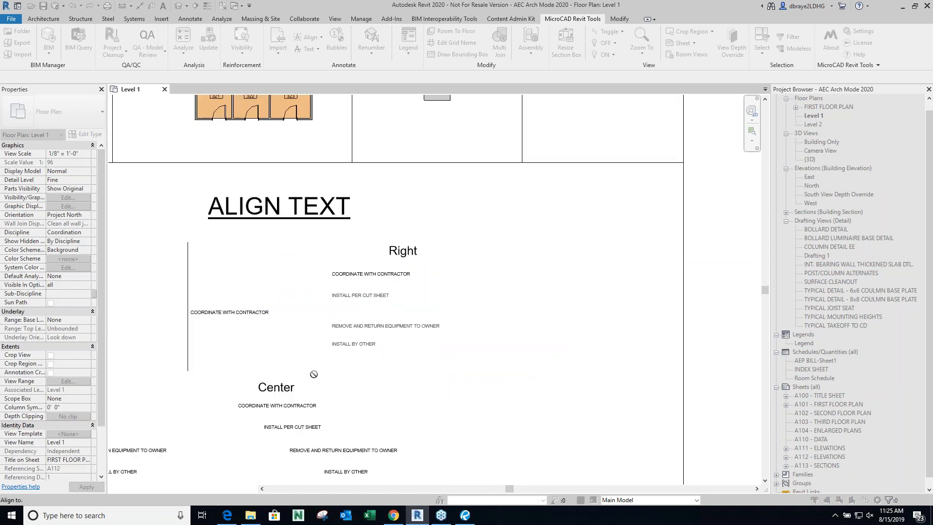
pyautogui.moveTo(128, 389); pyautogui.dragTo(321, 342, button='middle')
pyautogui.moveTo(274, 360); pyautogui.dragTo(376, 337, button='middle')
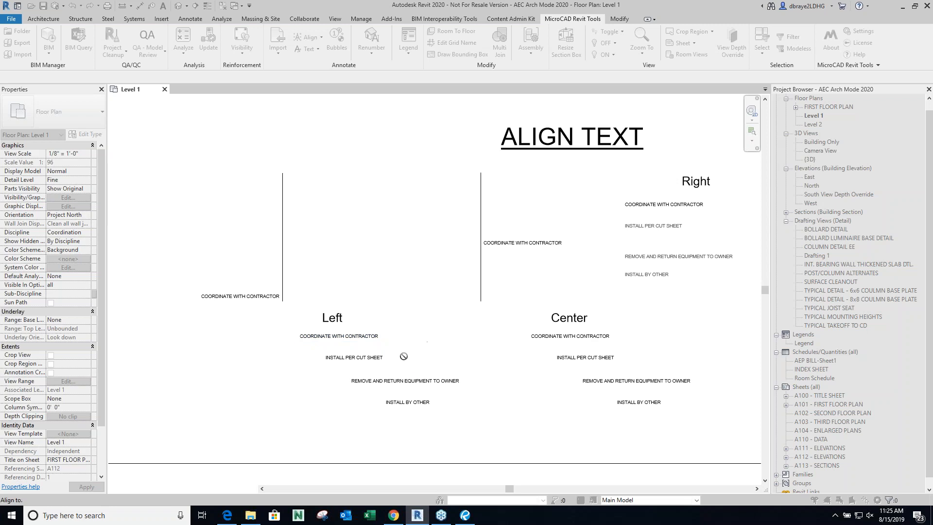
pyautogui.press('Escape')
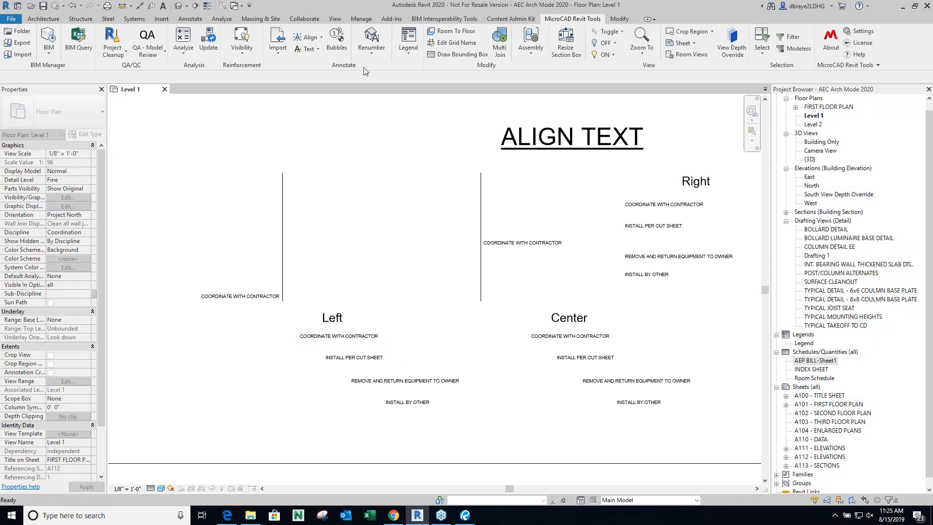
pyautogui.click(308, 37)
pyautogui.click(315, 111)
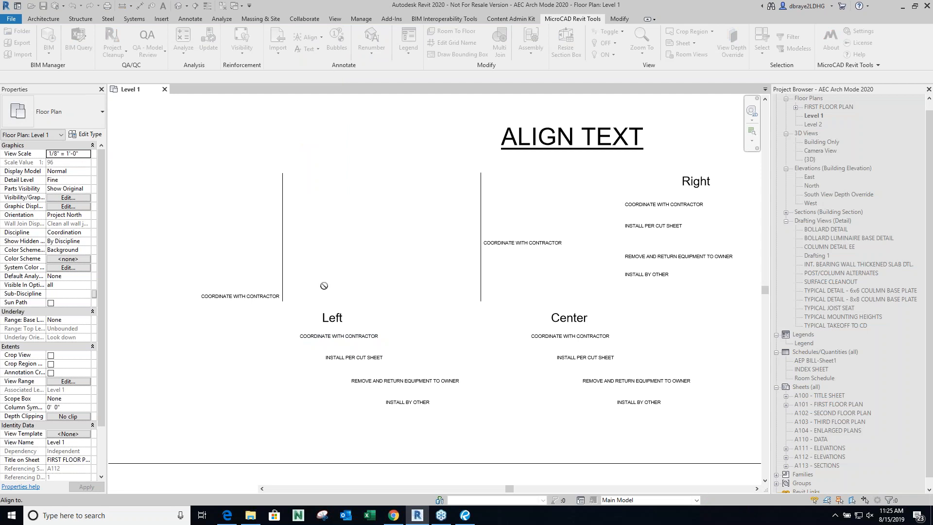
pyautogui.click(367, 372)
pyautogui.click(370, 382)
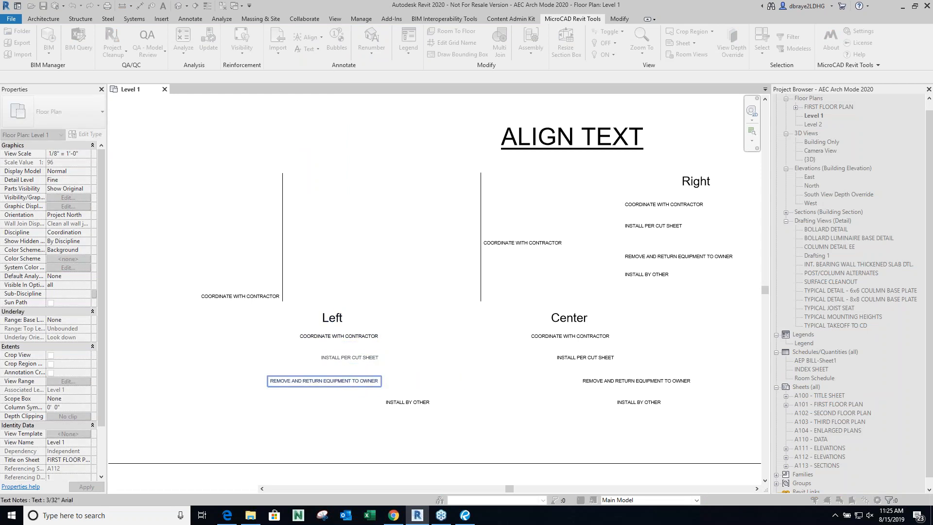
pyautogui.click(401, 404)
pyautogui.press('Escape')
pyautogui.press('Escape')
# Select grids 1 through 8 on the Level 1 plan and show their bubbles at the lower ends with the Bubbles tool.
pyautogui.scroll(-2, 358, 406)
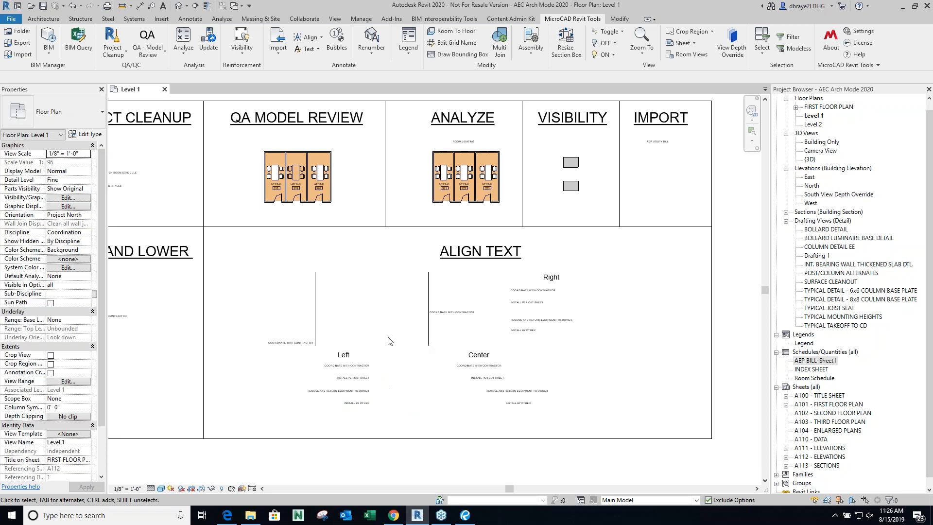
pyautogui.scroll(-3, 389, 340)
pyautogui.moveTo(362, 318); pyautogui.dragTo(412, 316, button='middle')
pyautogui.moveTo(320, 329); pyautogui.dragTo(140, 348, button='middle')
pyautogui.moveTo(539, 323); pyautogui.dragTo(507, 330, button='middle')
pyautogui.scroll(1, 588, 258)
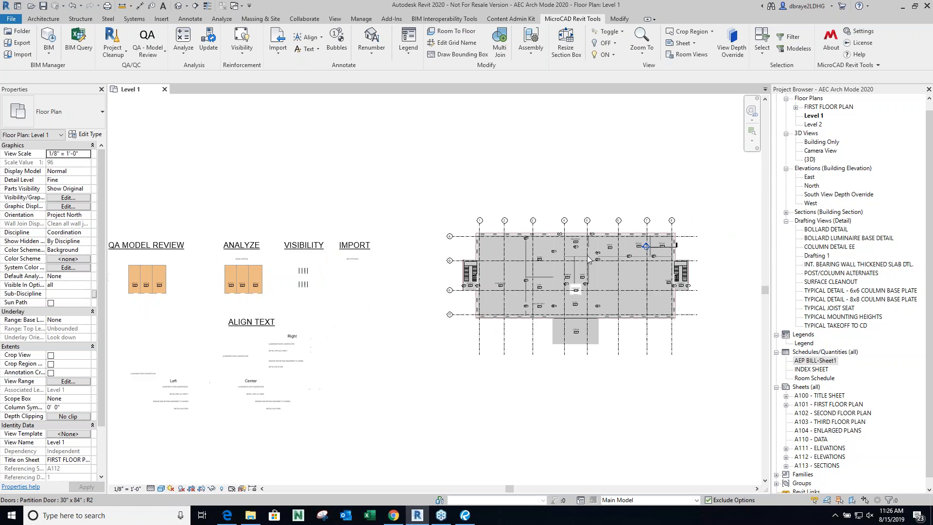
pyautogui.scroll(2, 588, 259)
pyautogui.moveTo(545, 151); pyautogui.dragTo(428, 129, button='middle')
pyautogui.scroll(1, 466, 193)
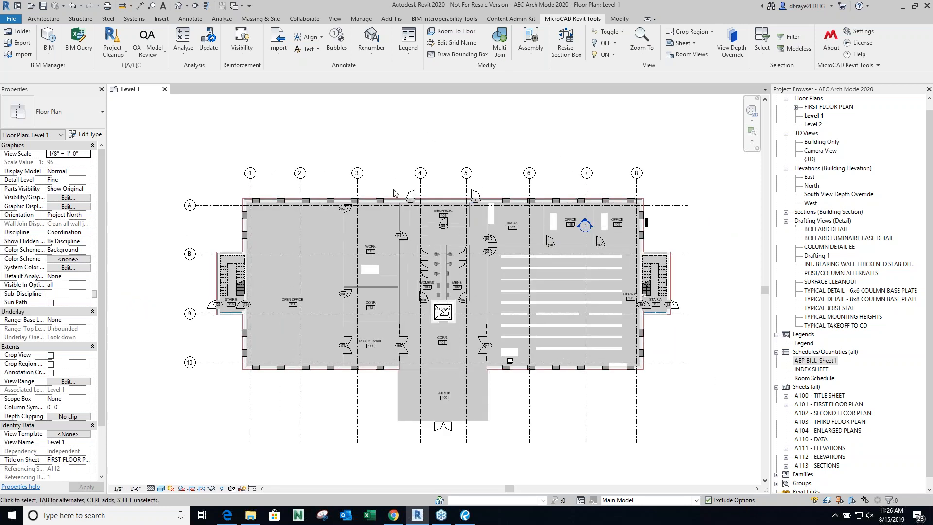
pyautogui.moveTo(684, 140); pyautogui.dragTo(213, 184)
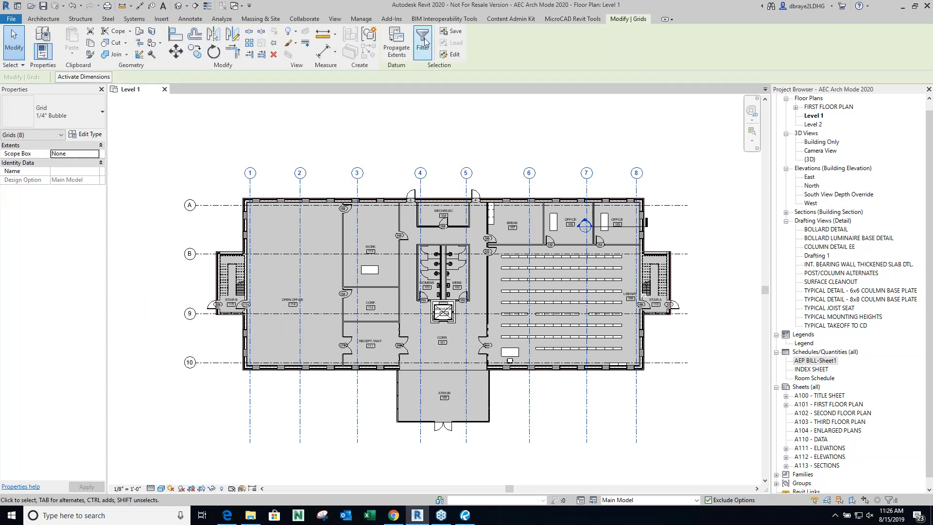
pyautogui.click(581, 19)
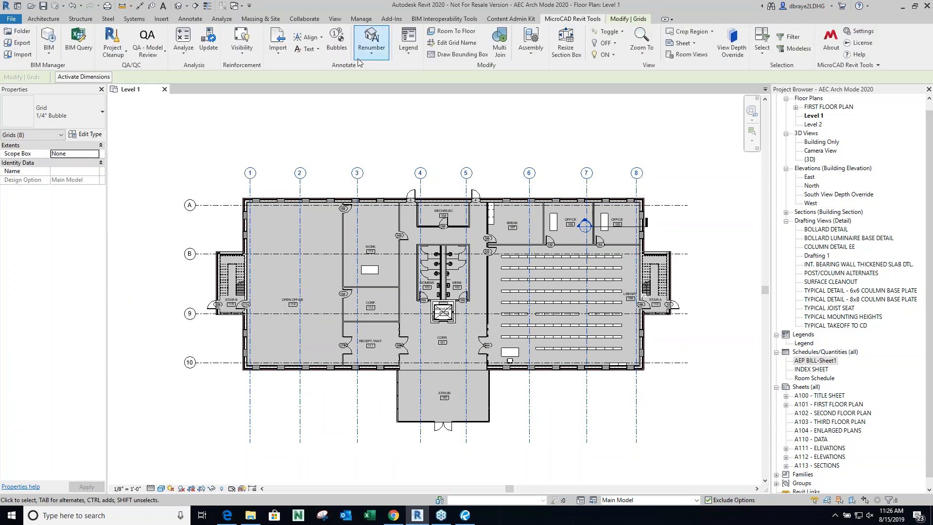
pyautogui.click(340, 40)
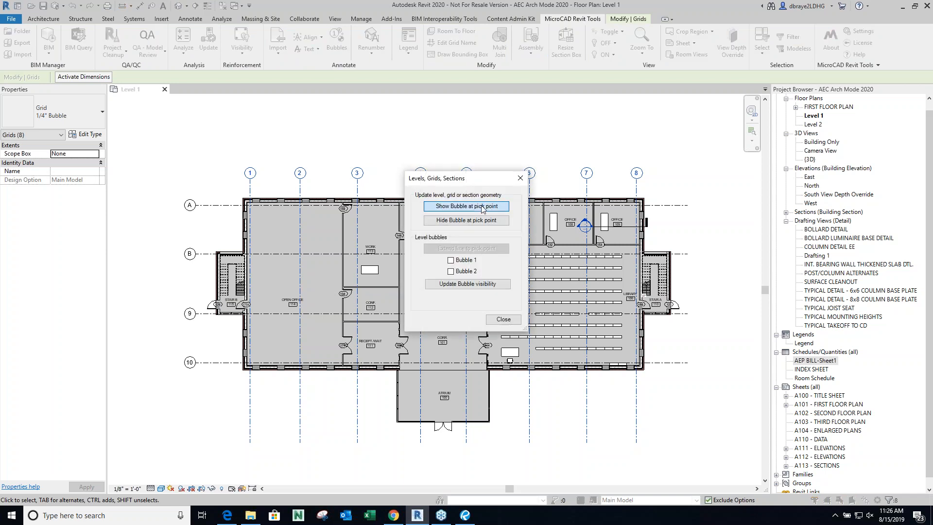
pyautogui.click(481, 206)
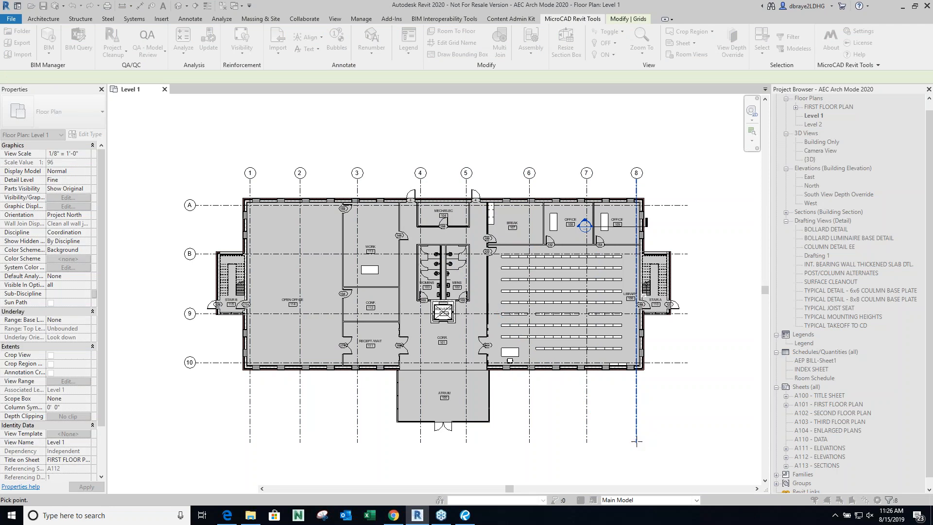
pyautogui.click(636, 442)
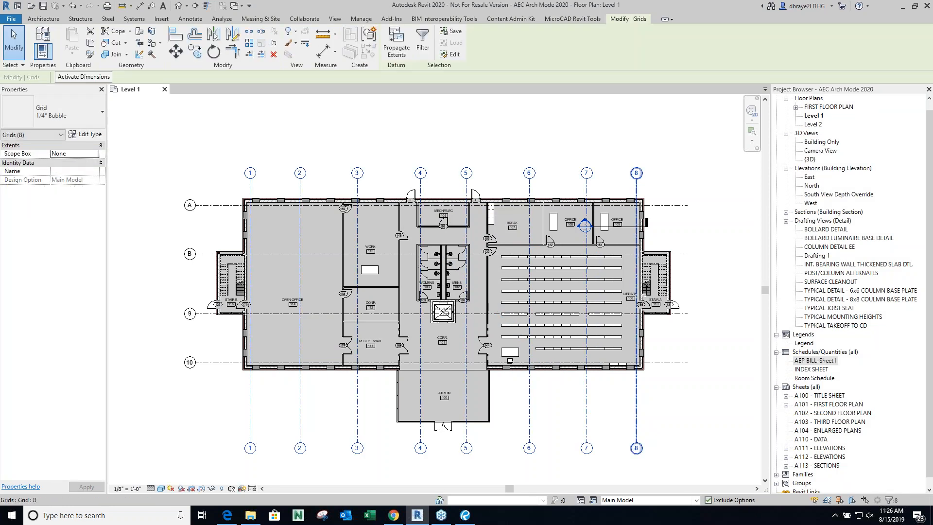
# Hide the bubbles at the upper ends of grids 1 through 8 with the Bubbles tool and clear the selection.
pyautogui.click(572, 19)
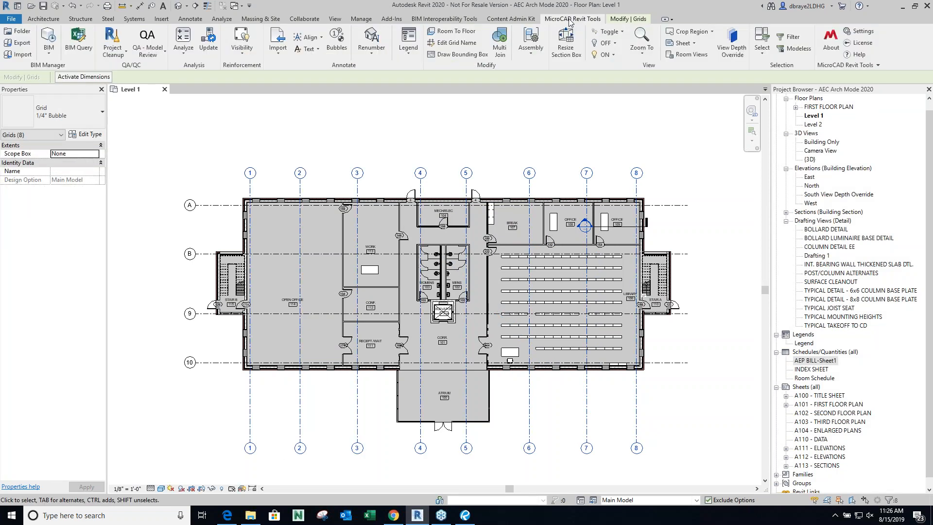
pyautogui.click(341, 40)
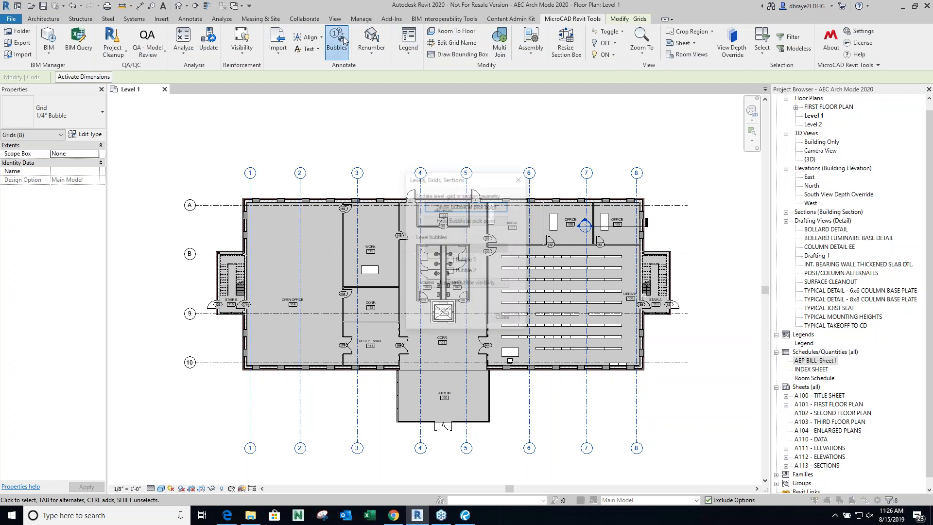
pyautogui.click(457, 222)
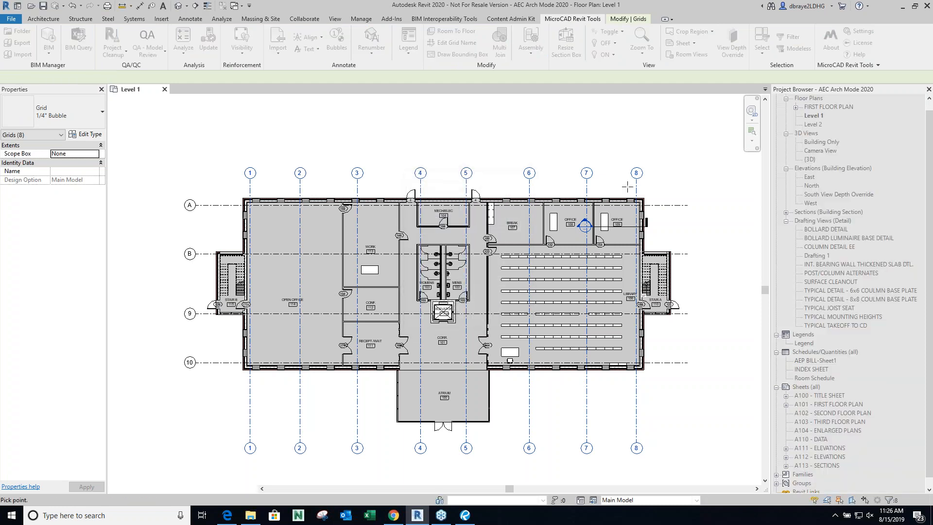
pyautogui.click(587, 186)
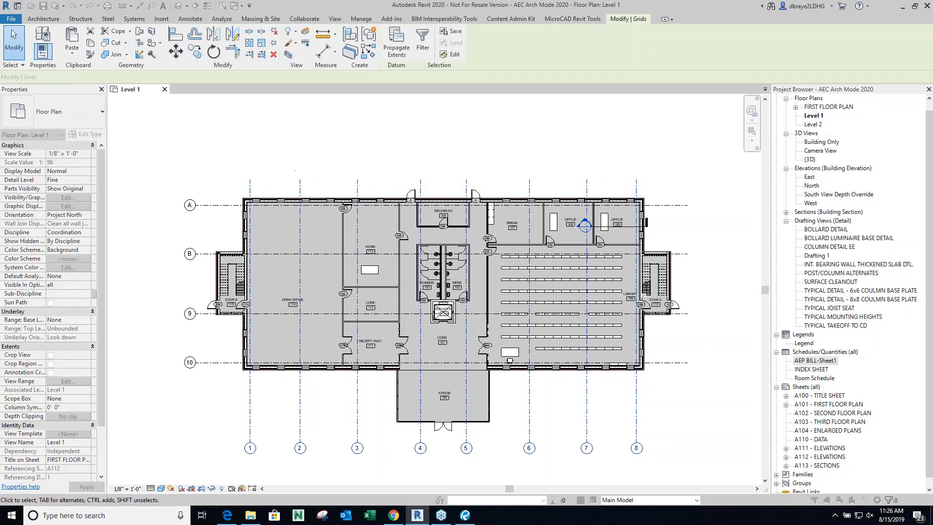
pyautogui.click(584, 153)
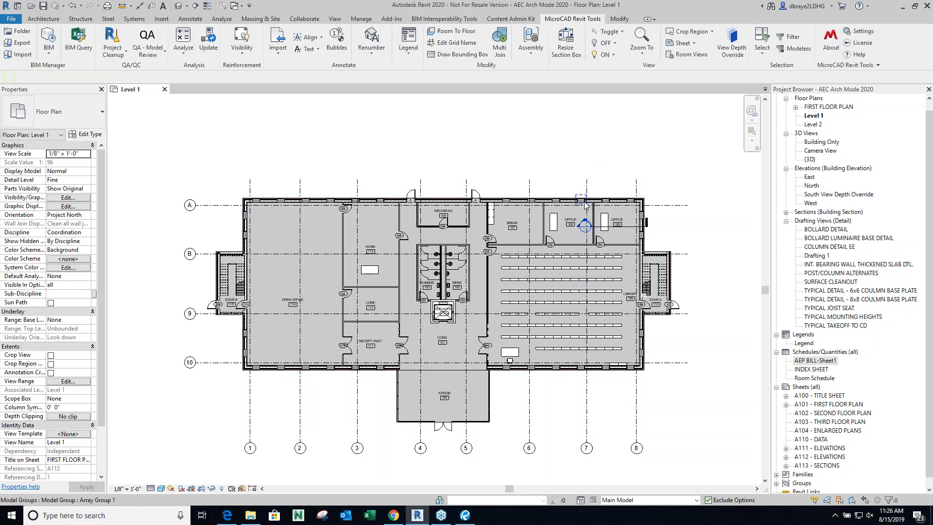
pyautogui.scroll(3, 590, 224)
pyautogui.scroll(2, 632, 231)
pyautogui.scroll(-4, 631, 232)
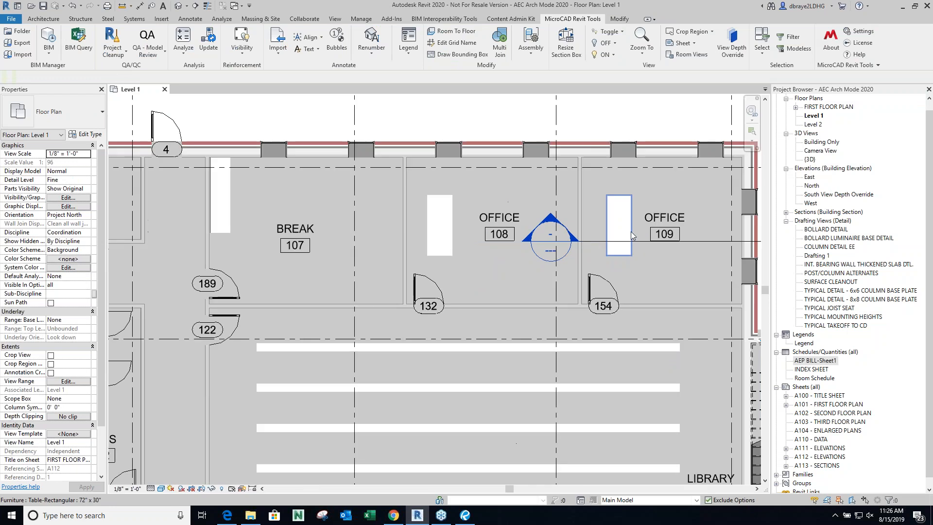
pyautogui.scroll(3, 630, 231)
pyautogui.scroll(2, 663, 254)
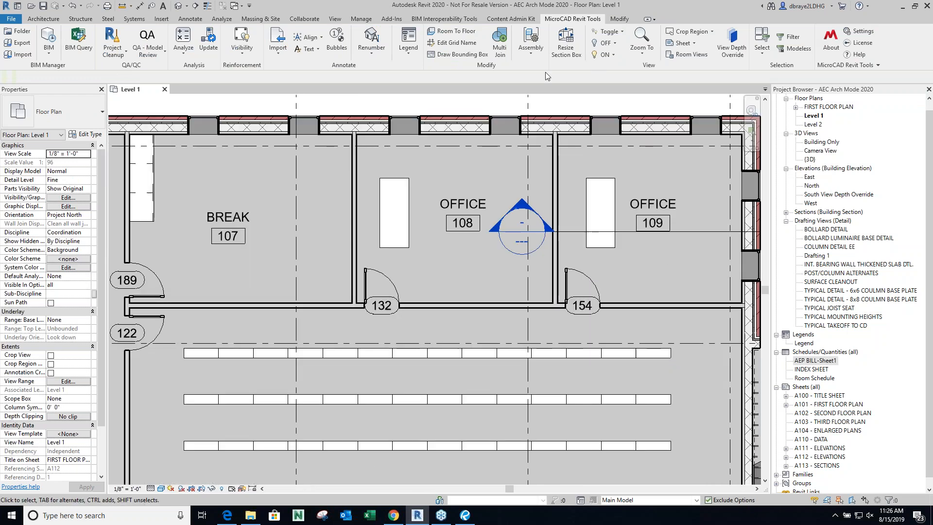
pyautogui.scroll(-1, 489, 101)
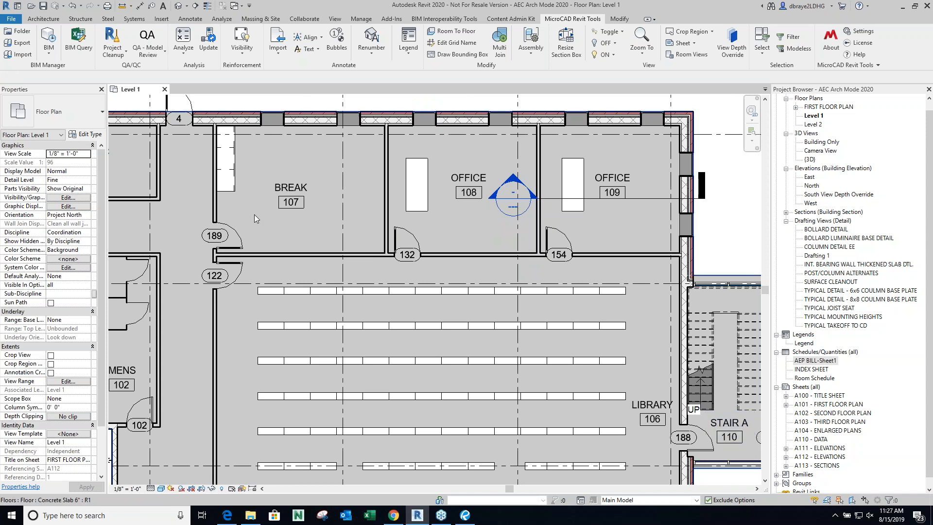
pyautogui.click(251, 187)
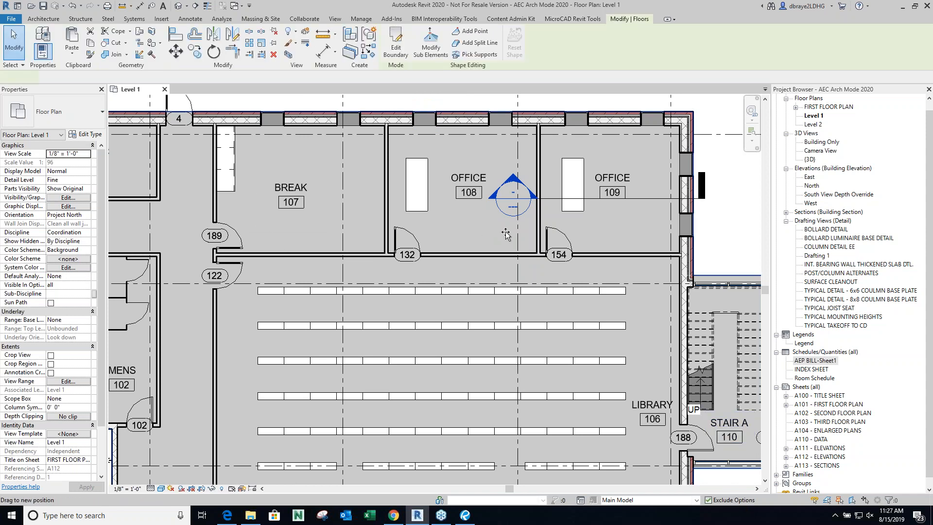
pyautogui.press('Escape')
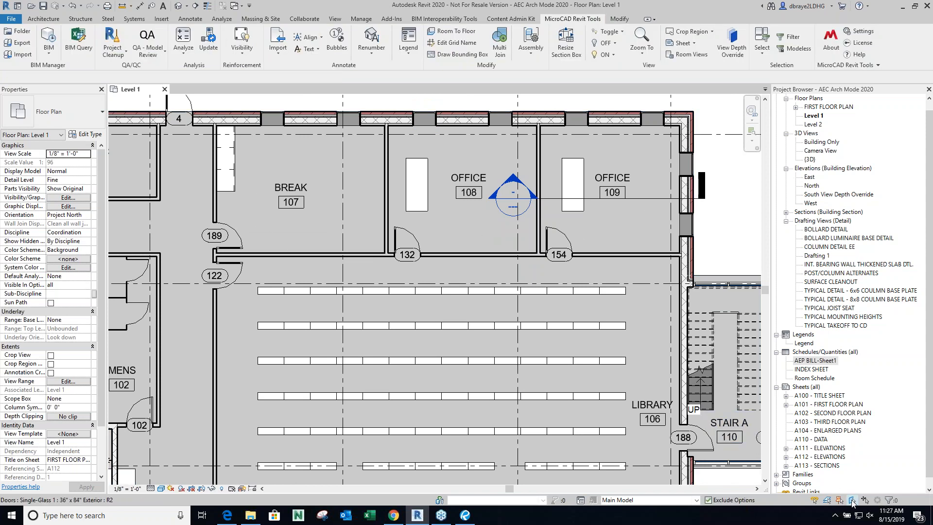
pyautogui.click(644, 215)
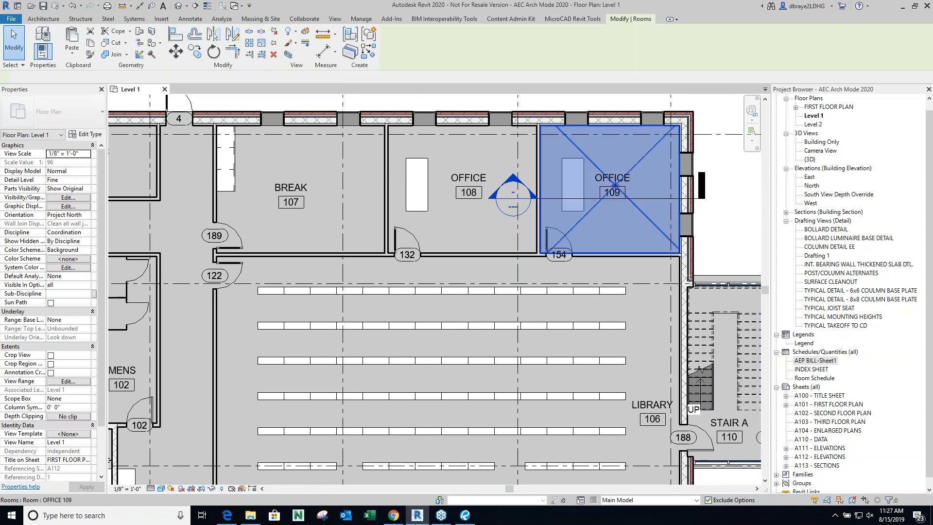
pyautogui.keyDown('ctrl'); pyautogui.click(488, 159); pyautogui.keyUp('ctrl')
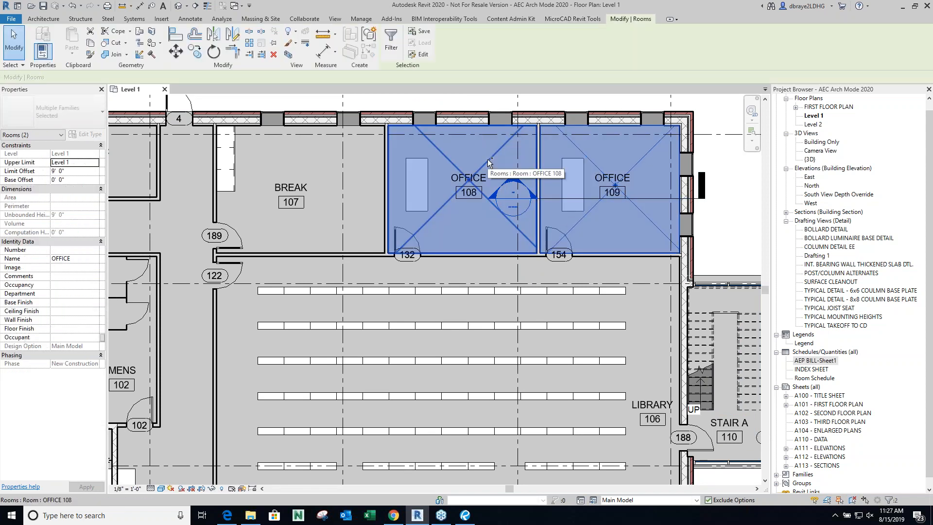
pyautogui.press('Escape')
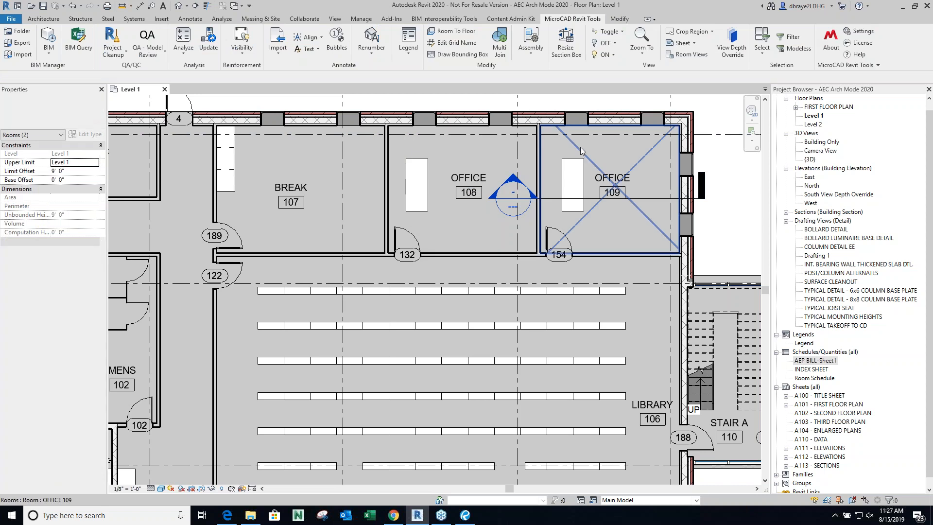
# Create a Blue Carpet floor from the OFFICE 109 room using Room to Floor.
pyautogui.click(579, 147)
pyautogui.scroll(2, 579, 147)
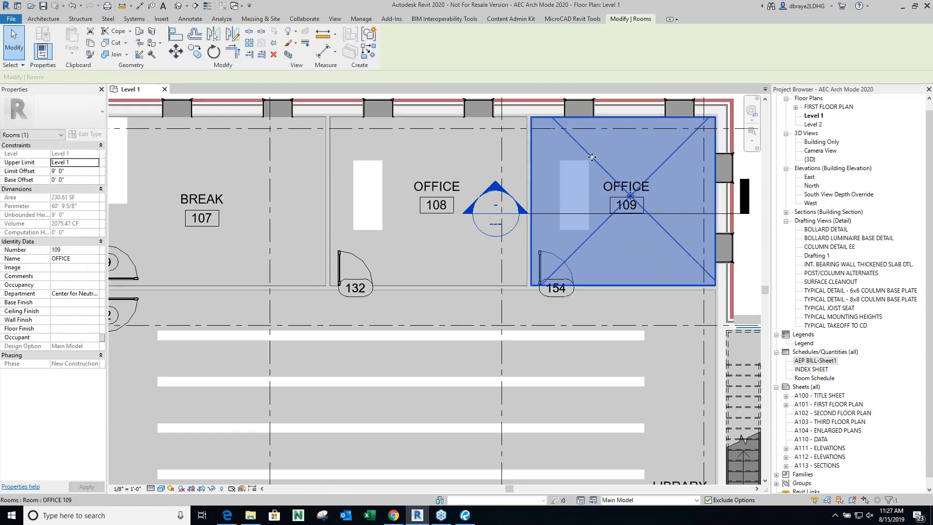
pyautogui.moveTo(579, 147); pyautogui.dragTo(497, 224, button='middle')
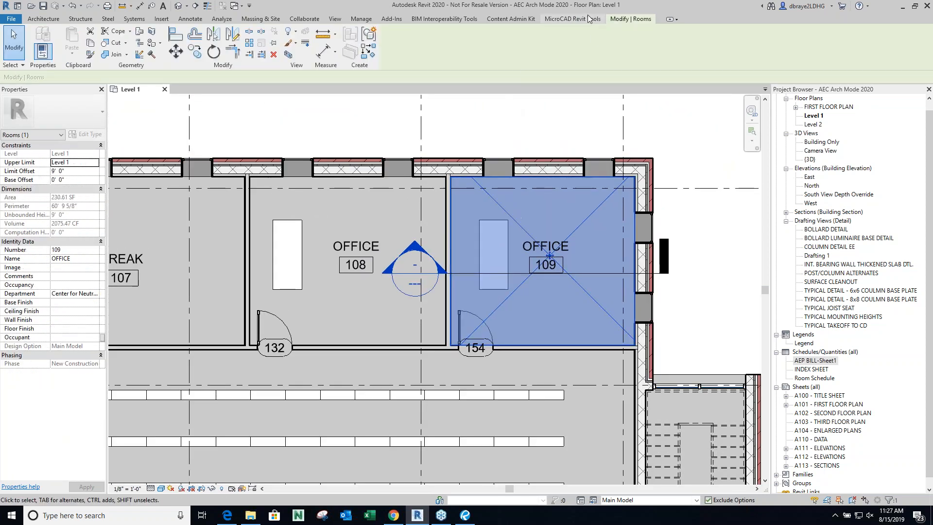
pyautogui.click(554, 19)
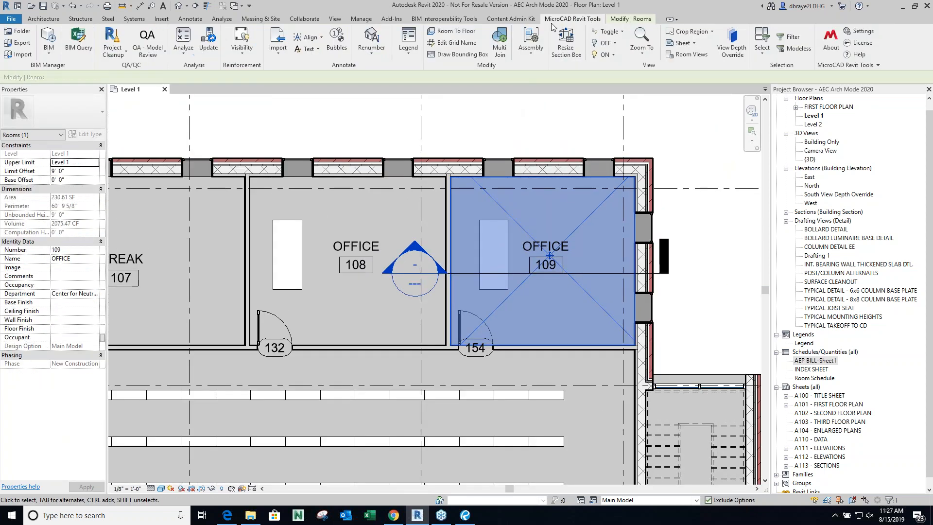
pyautogui.click(455, 32)
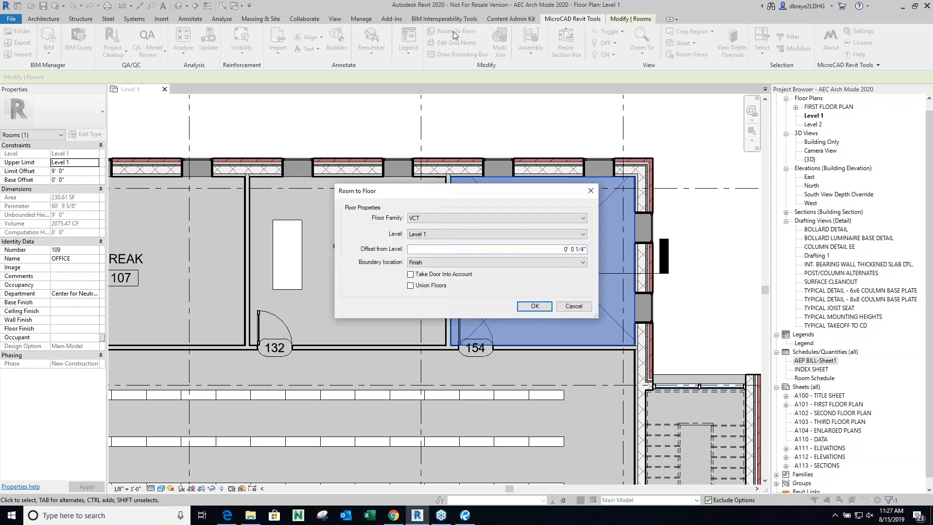
pyautogui.moveTo(529, 184); pyautogui.dragTo(705, 94)
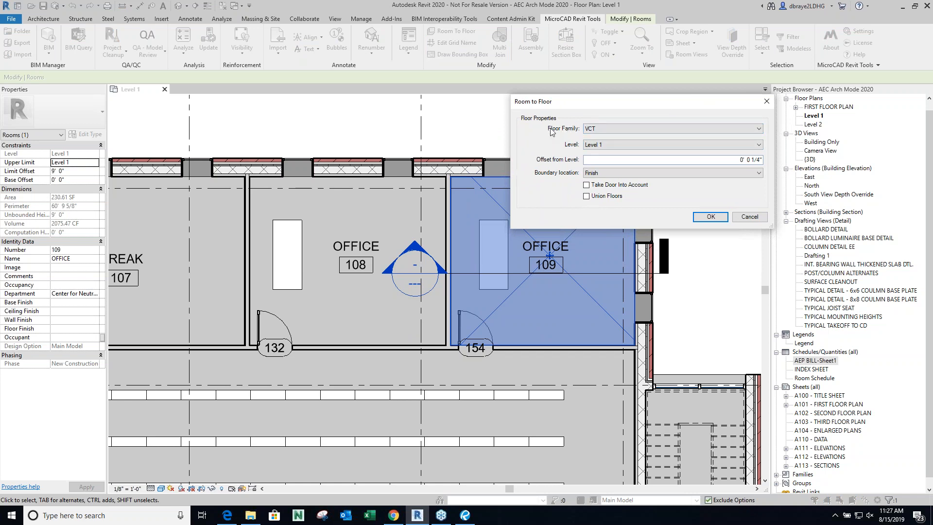
pyautogui.click(602, 133)
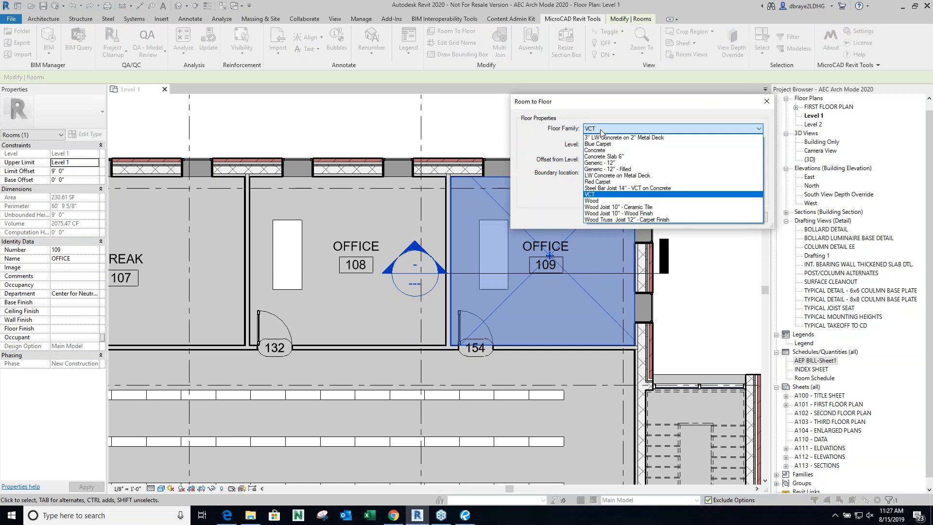
pyautogui.click(603, 144)
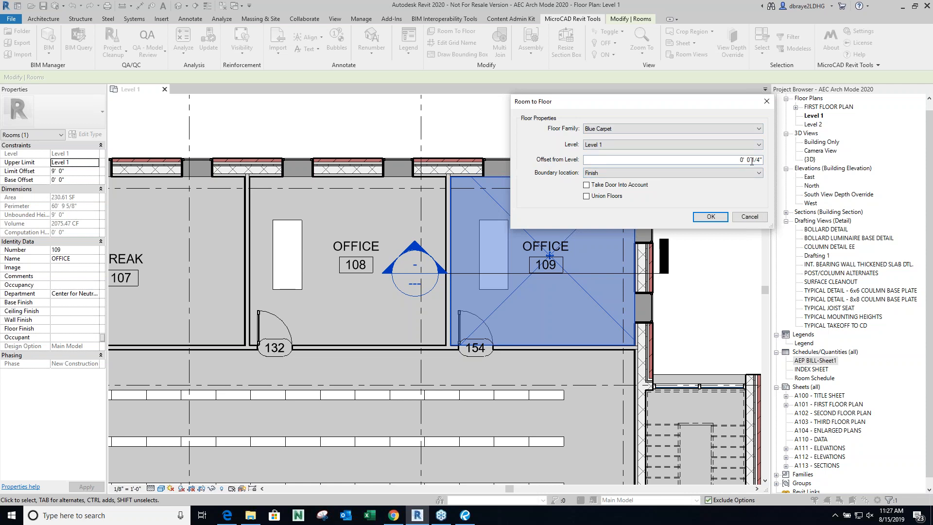
pyautogui.click(710, 217)
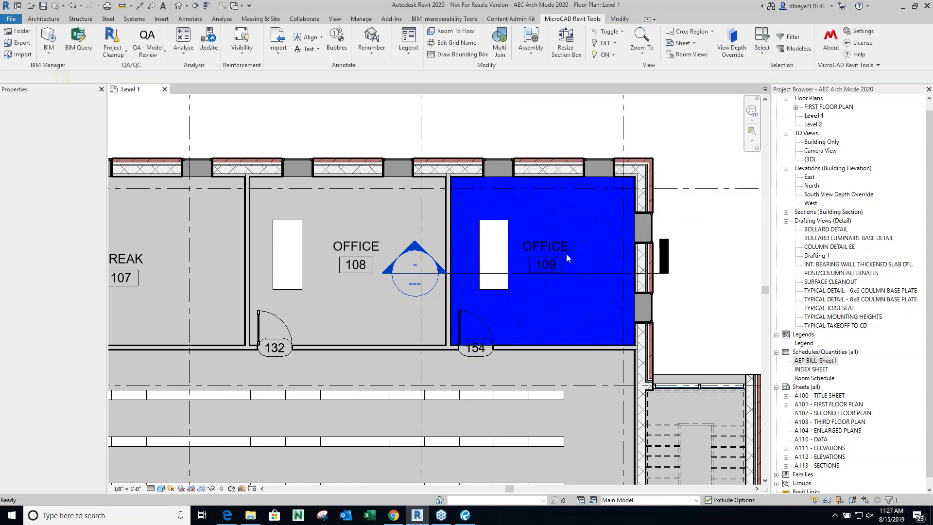
pyautogui.moveTo(621, 304); pyautogui.dragTo(711, 296, button='middle')
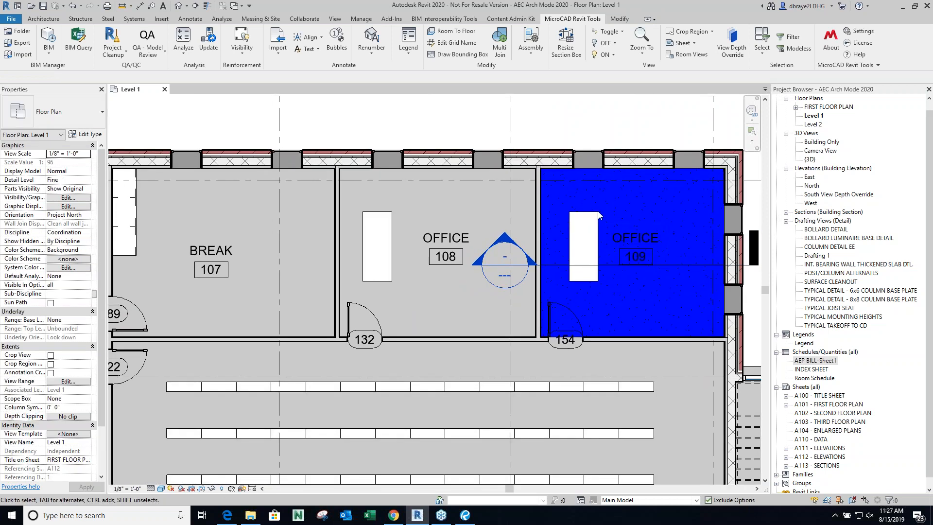
# Create a VCT floor from the OFFICE 108 room using Room to Floor and clear the selection.
pyautogui.click(473, 212)
pyautogui.click(573, 19)
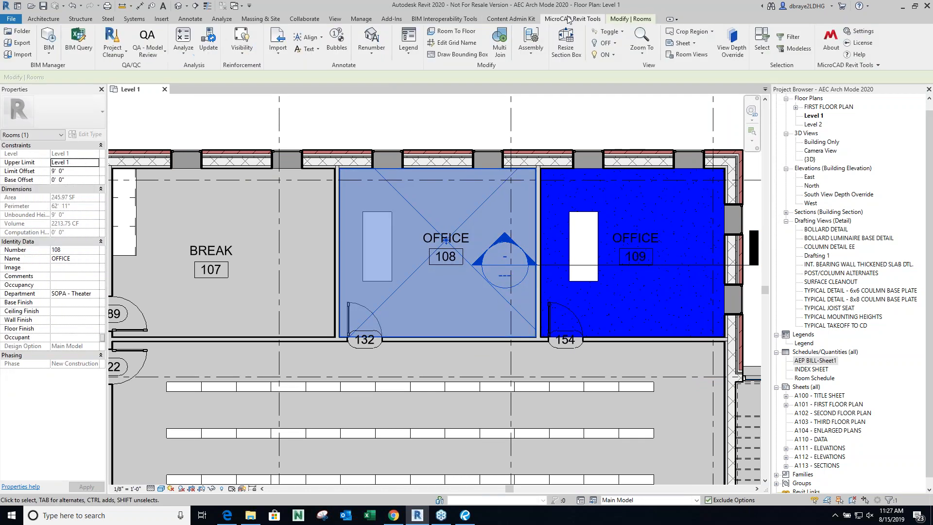
pyautogui.click(450, 32)
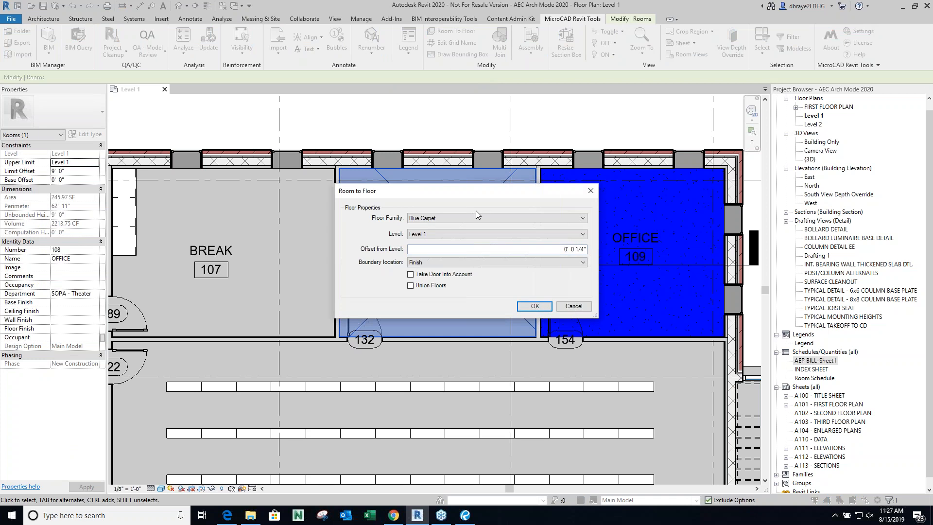
pyautogui.click(427, 218)
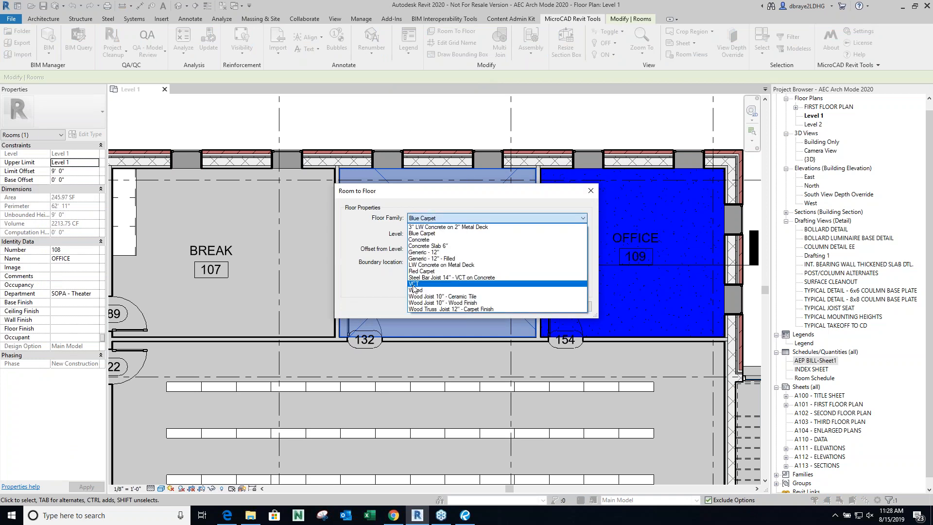
pyautogui.click(418, 284)
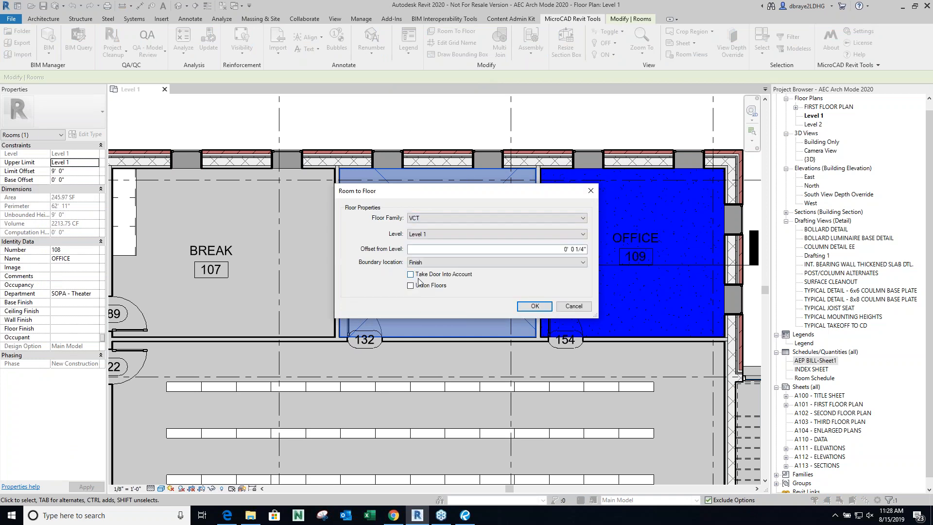
pyautogui.click(522, 308)
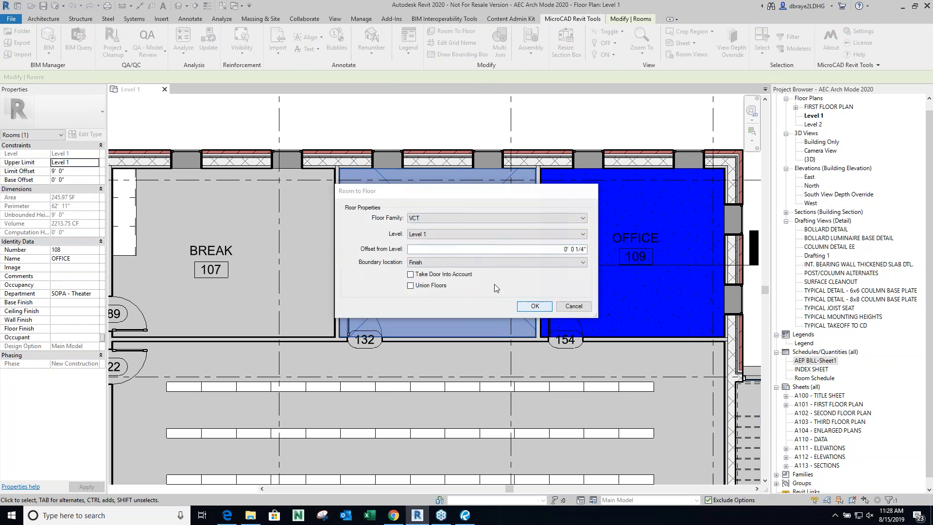
pyautogui.click(443, 109)
# Create a Wood floor from the BREAK 107 room using Room to Floor.
pyautogui.moveTo(233, 233); pyautogui.dragTo(411, 243, button='middle')
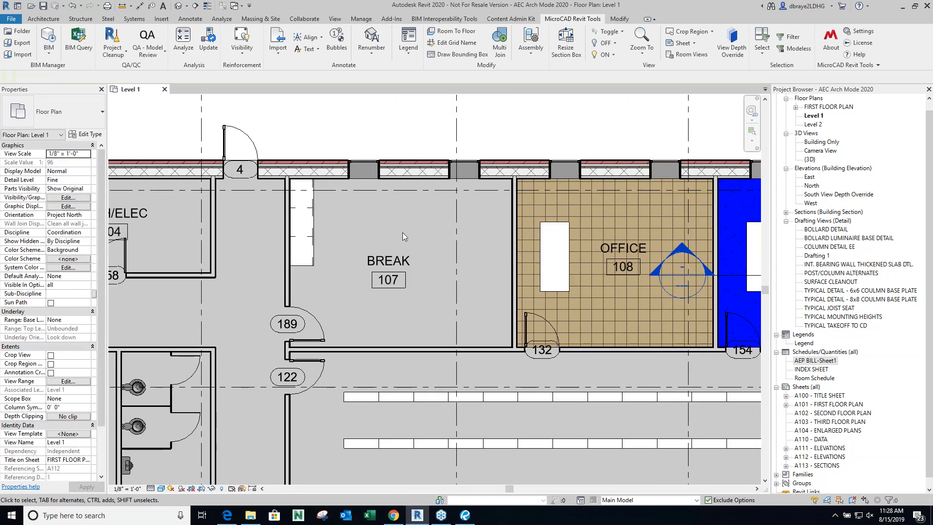
pyautogui.click(409, 243)
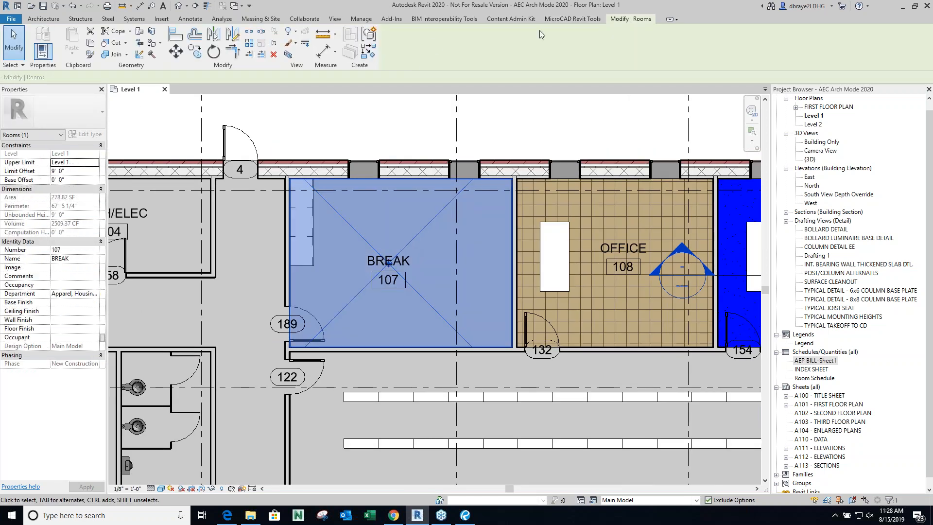
pyautogui.click(554, 19)
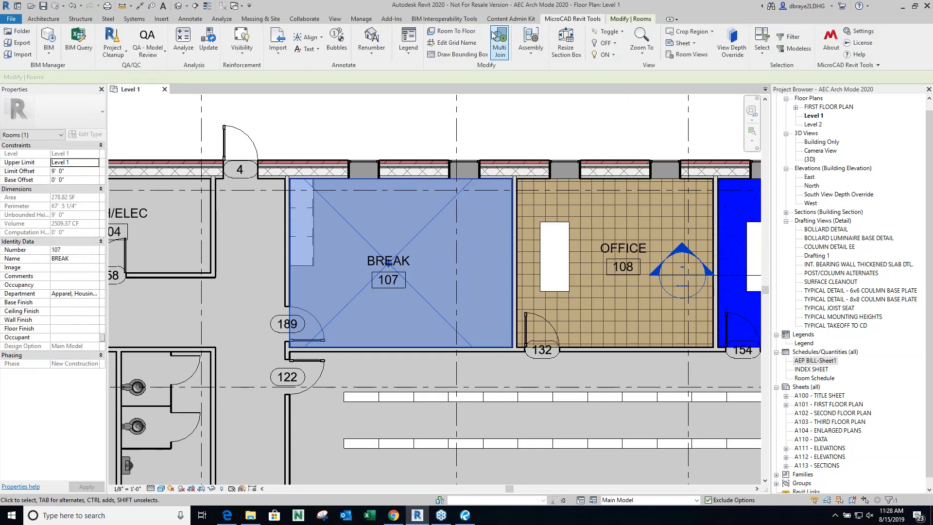
pyautogui.click(455, 31)
pyautogui.click(429, 219)
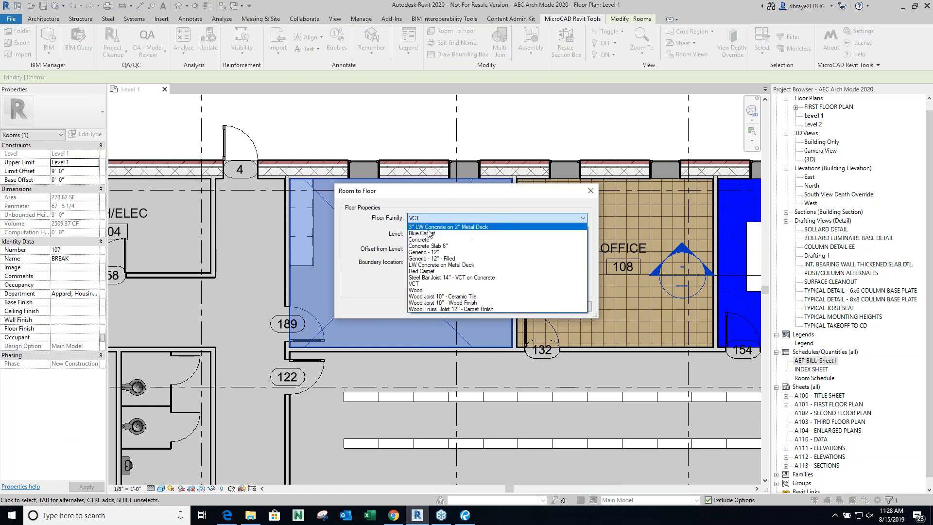
pyautogui.click(420, 290)
pyautogui.click(535, 306)
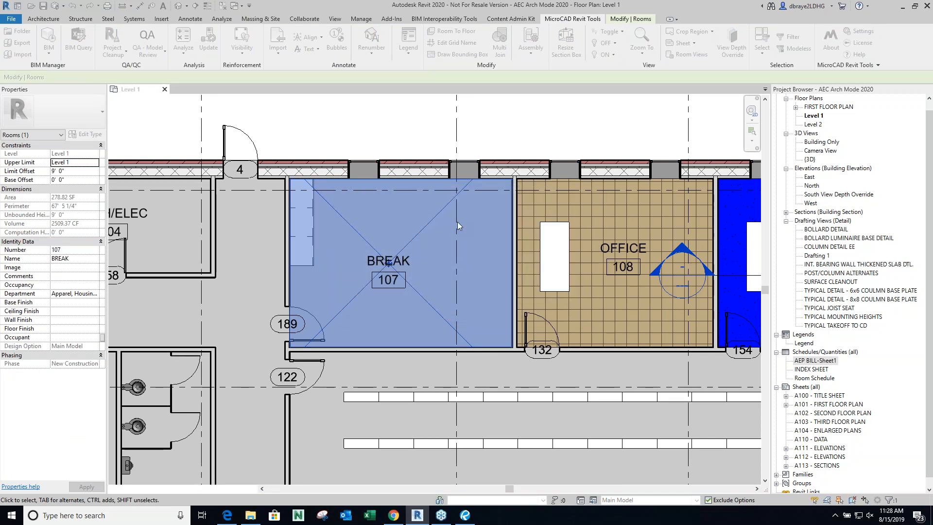